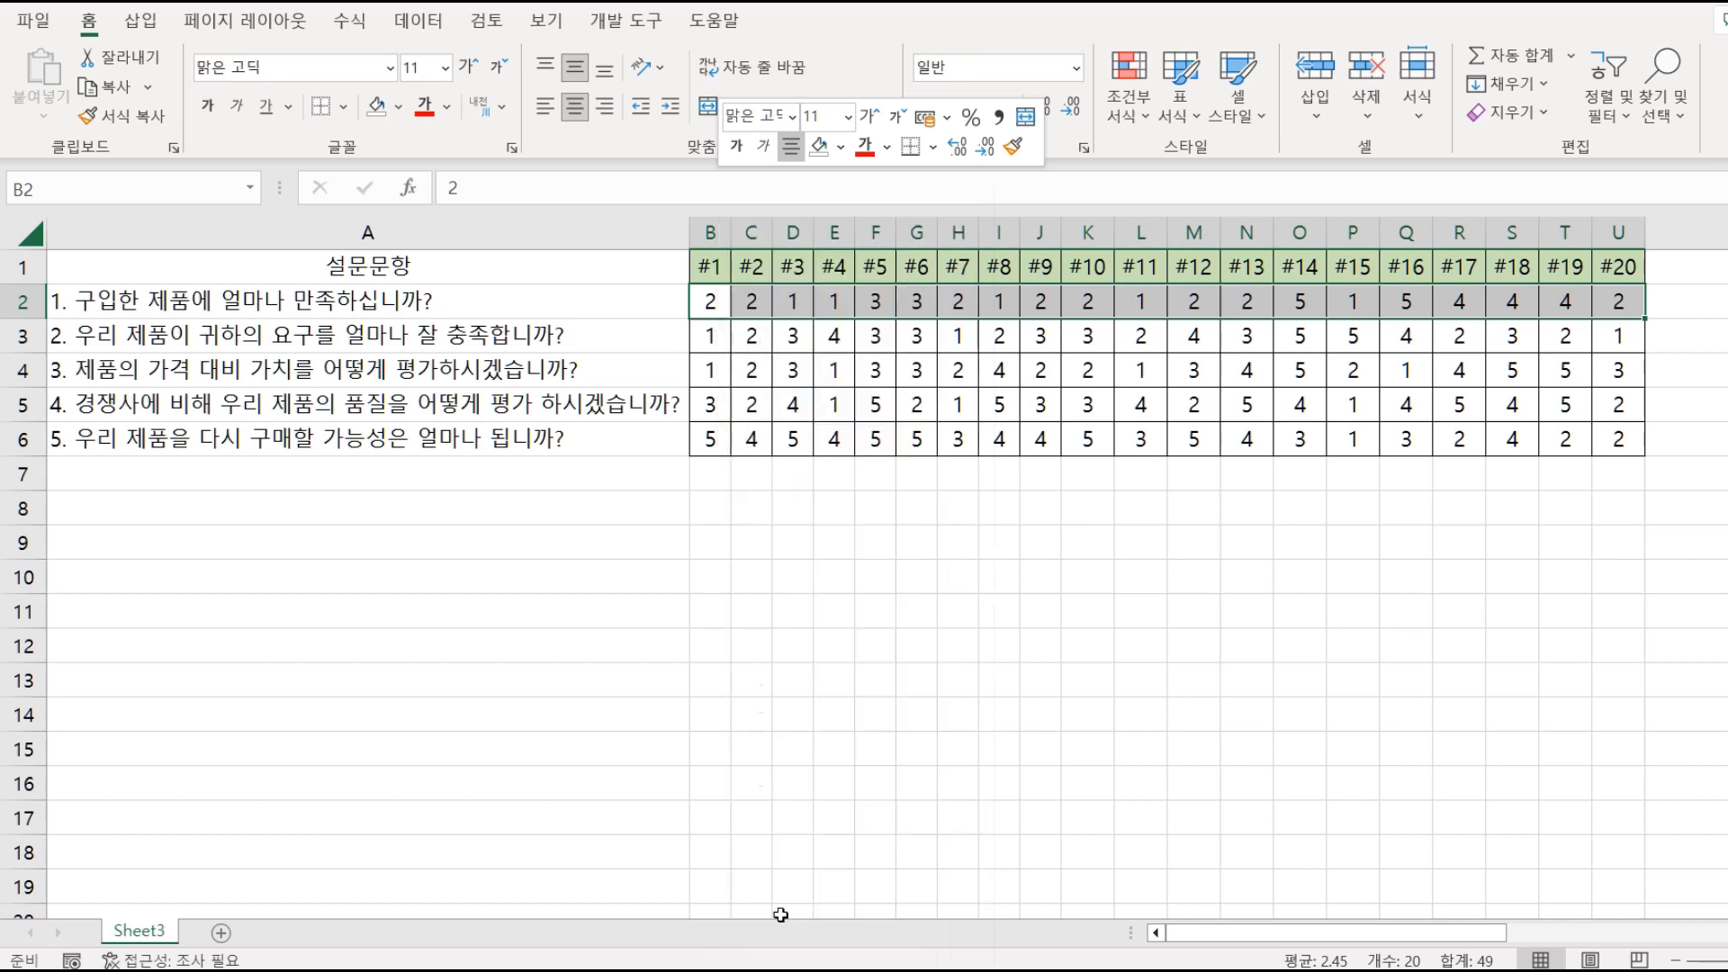
Define the name data1 for the first question's responses in B2:U2, with workbook scope.
type("data1")
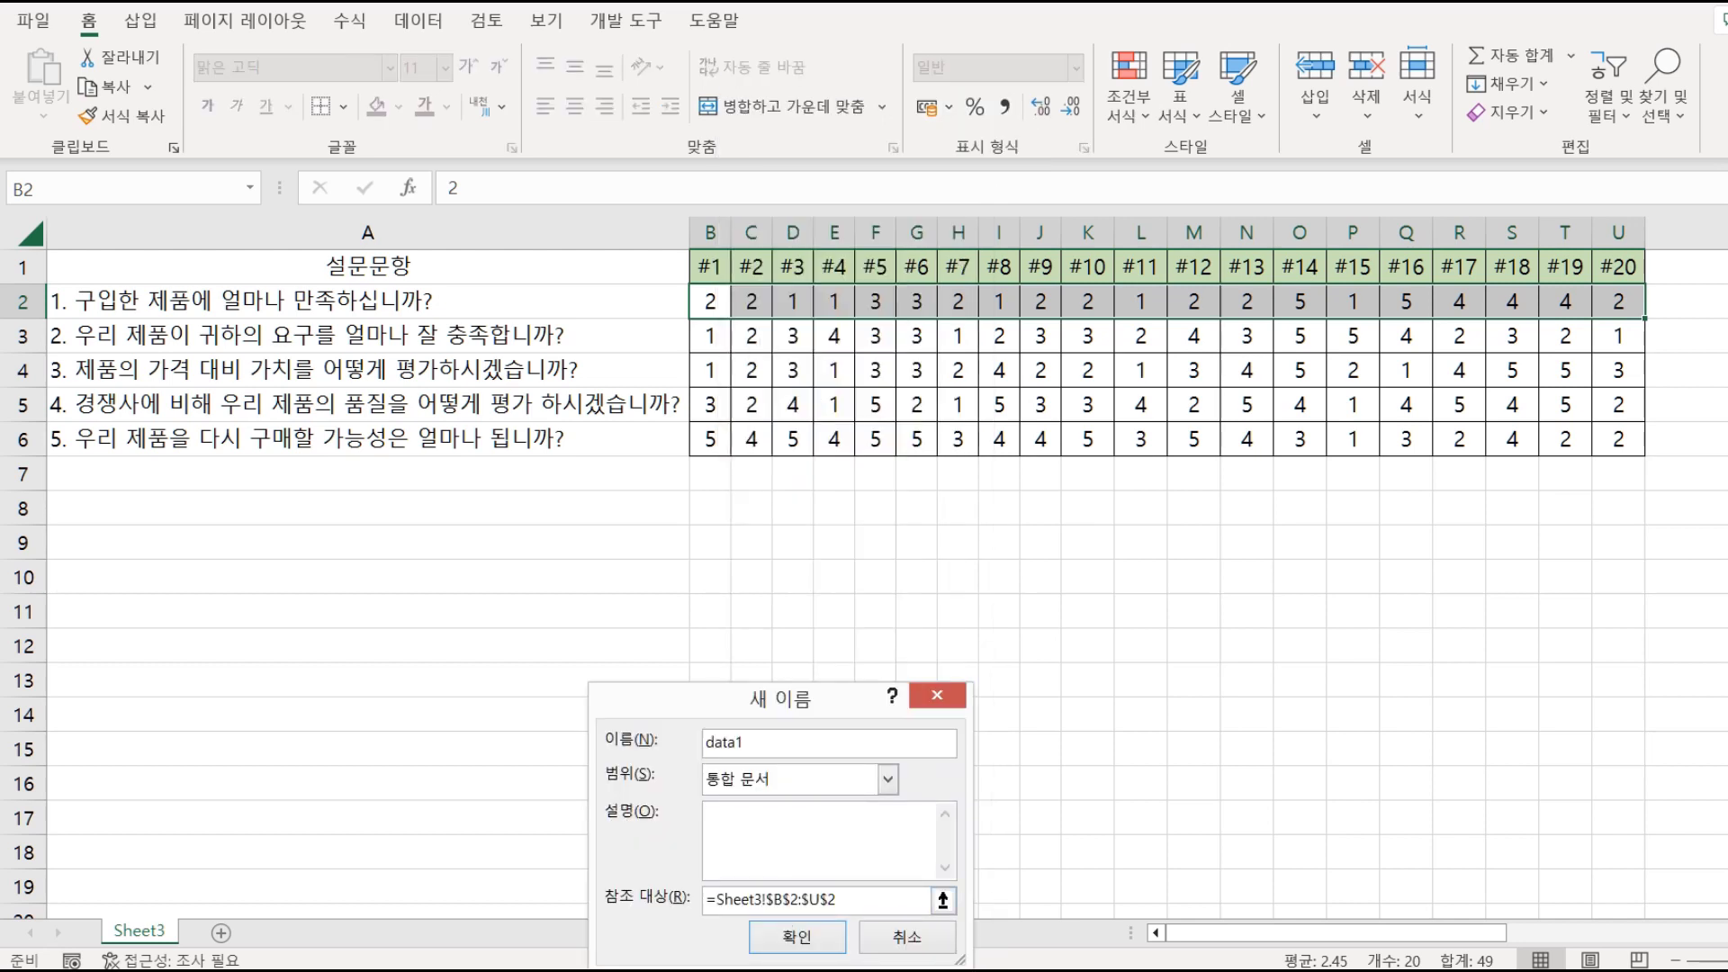
left_click(797, 936)
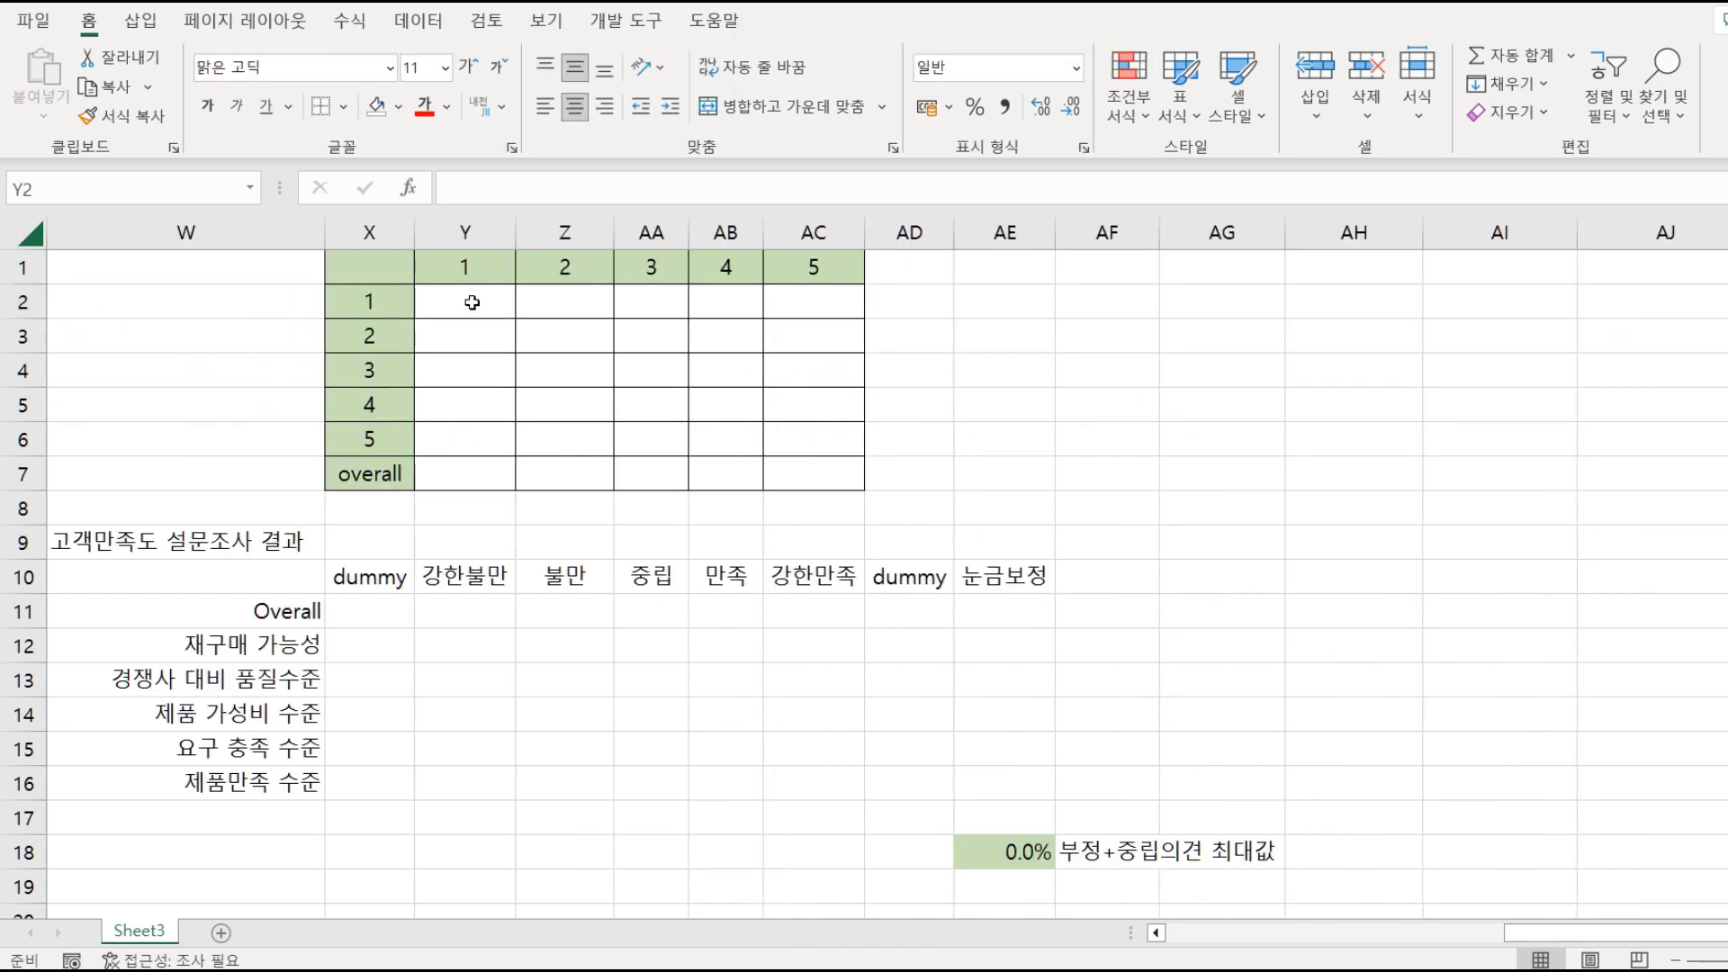
Enter =COUNTIF(data1,Y1) in Y2 to count the first question's ratings, and fill it across to AC2.
left_click(471, 303)
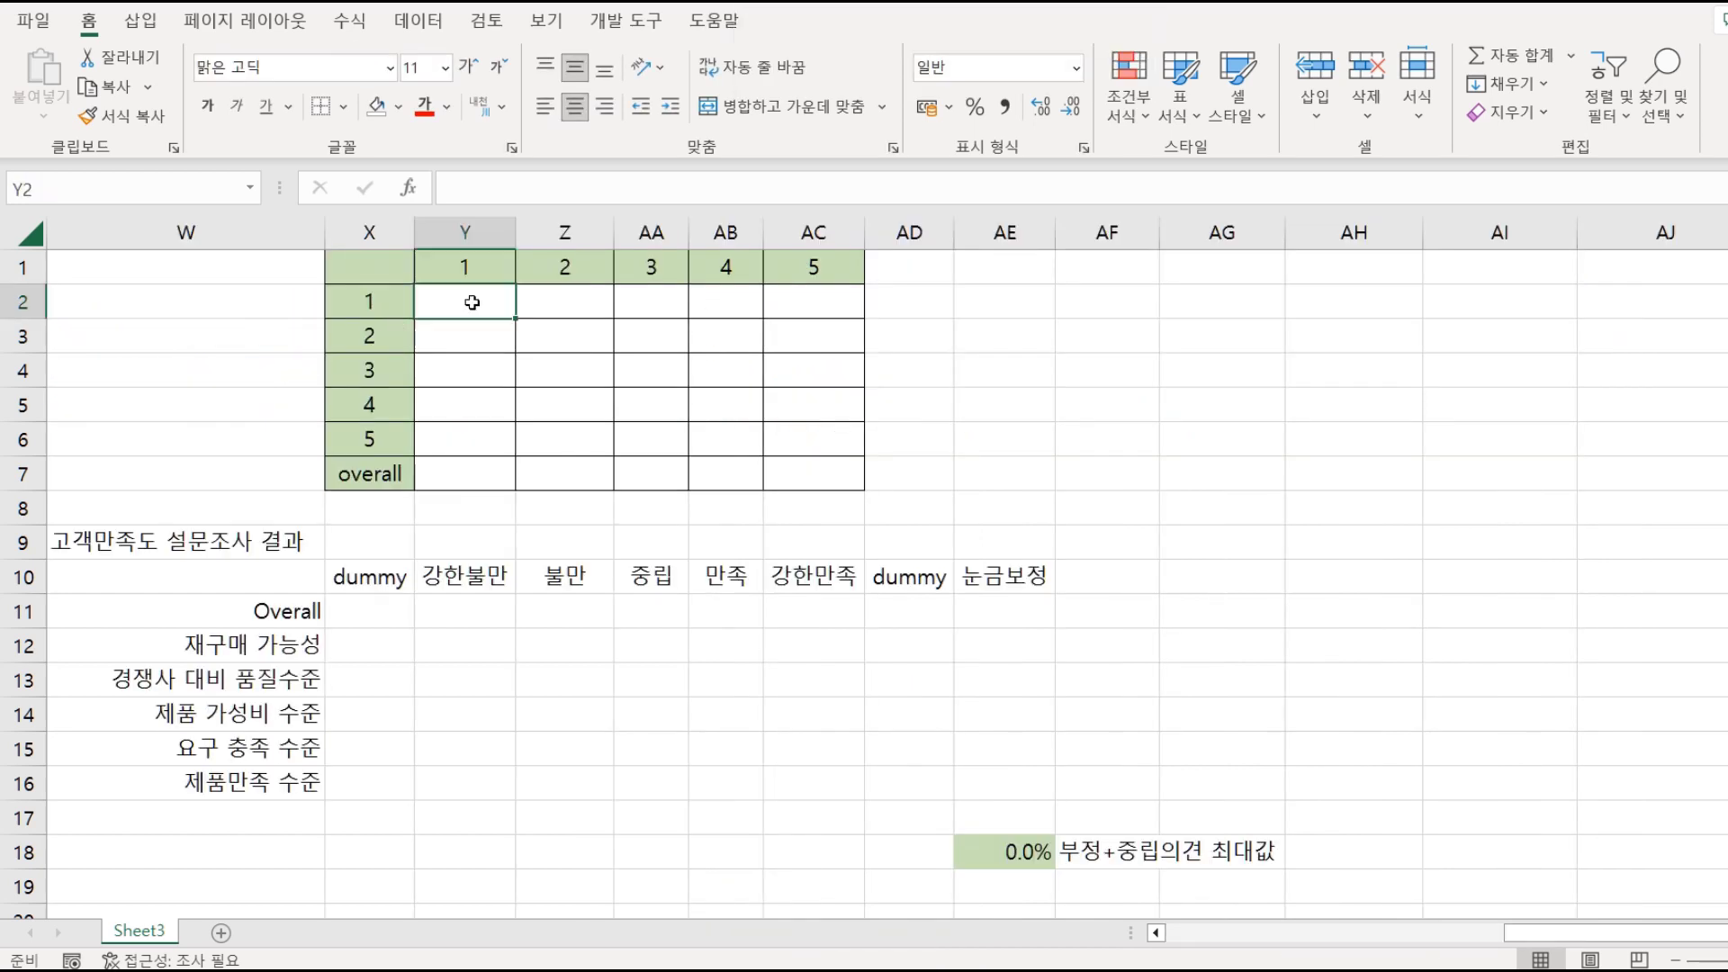
type("=co")
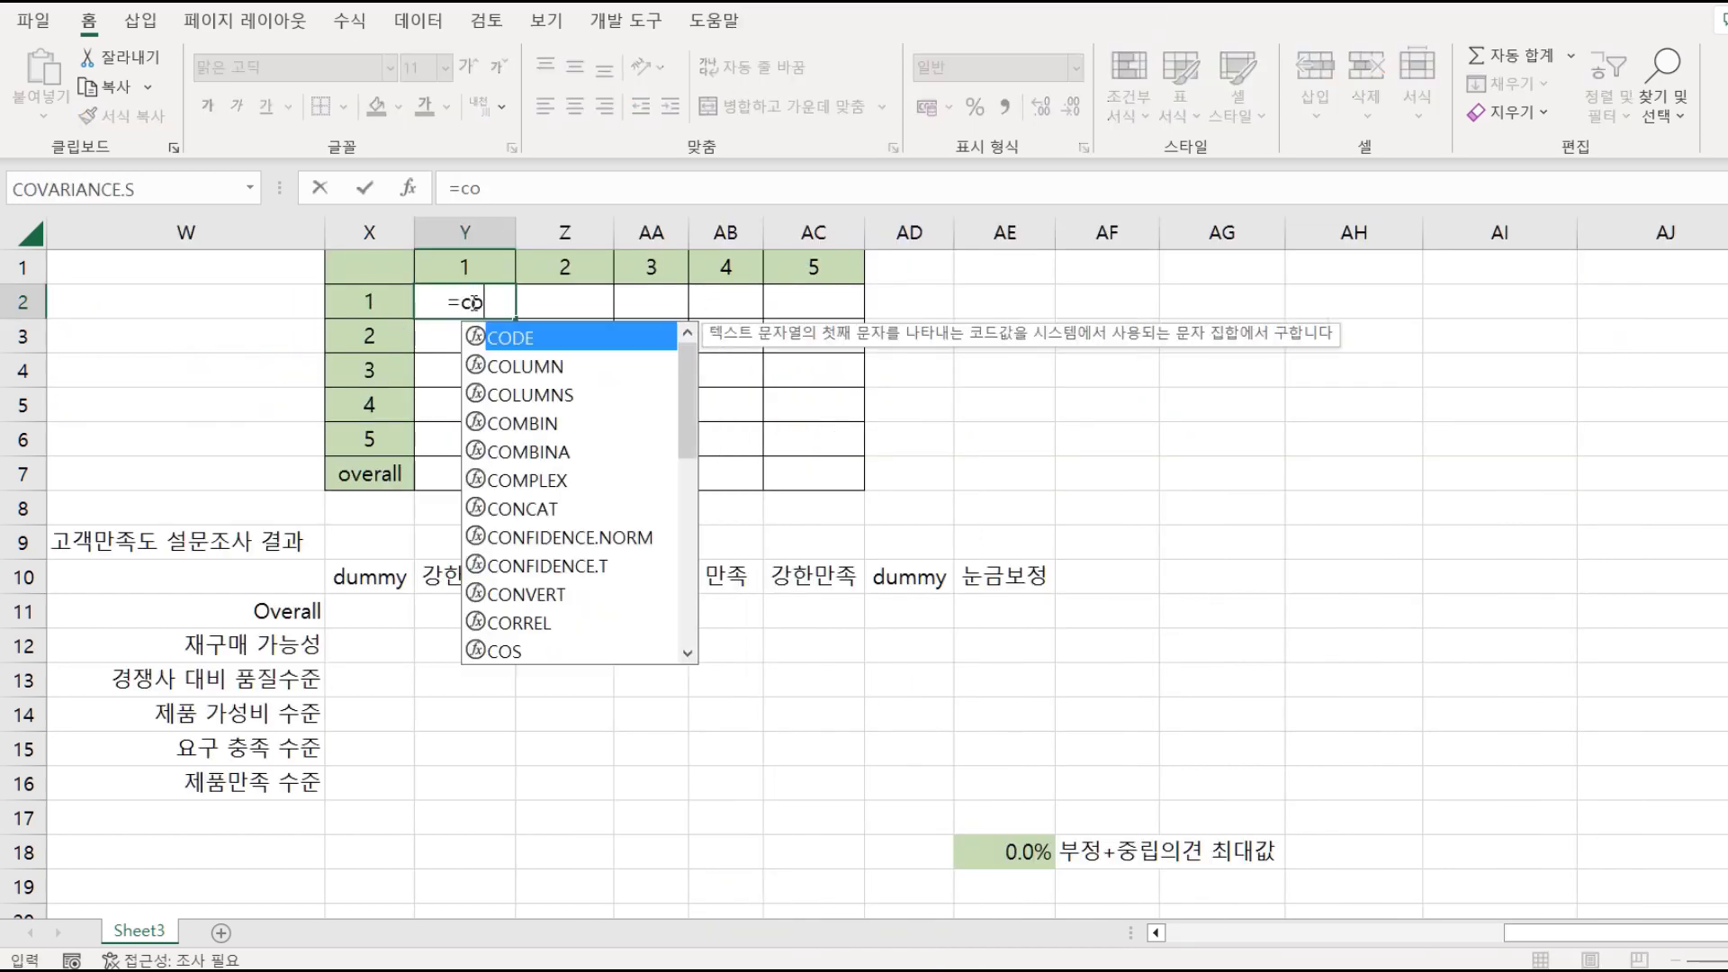
type("untif")
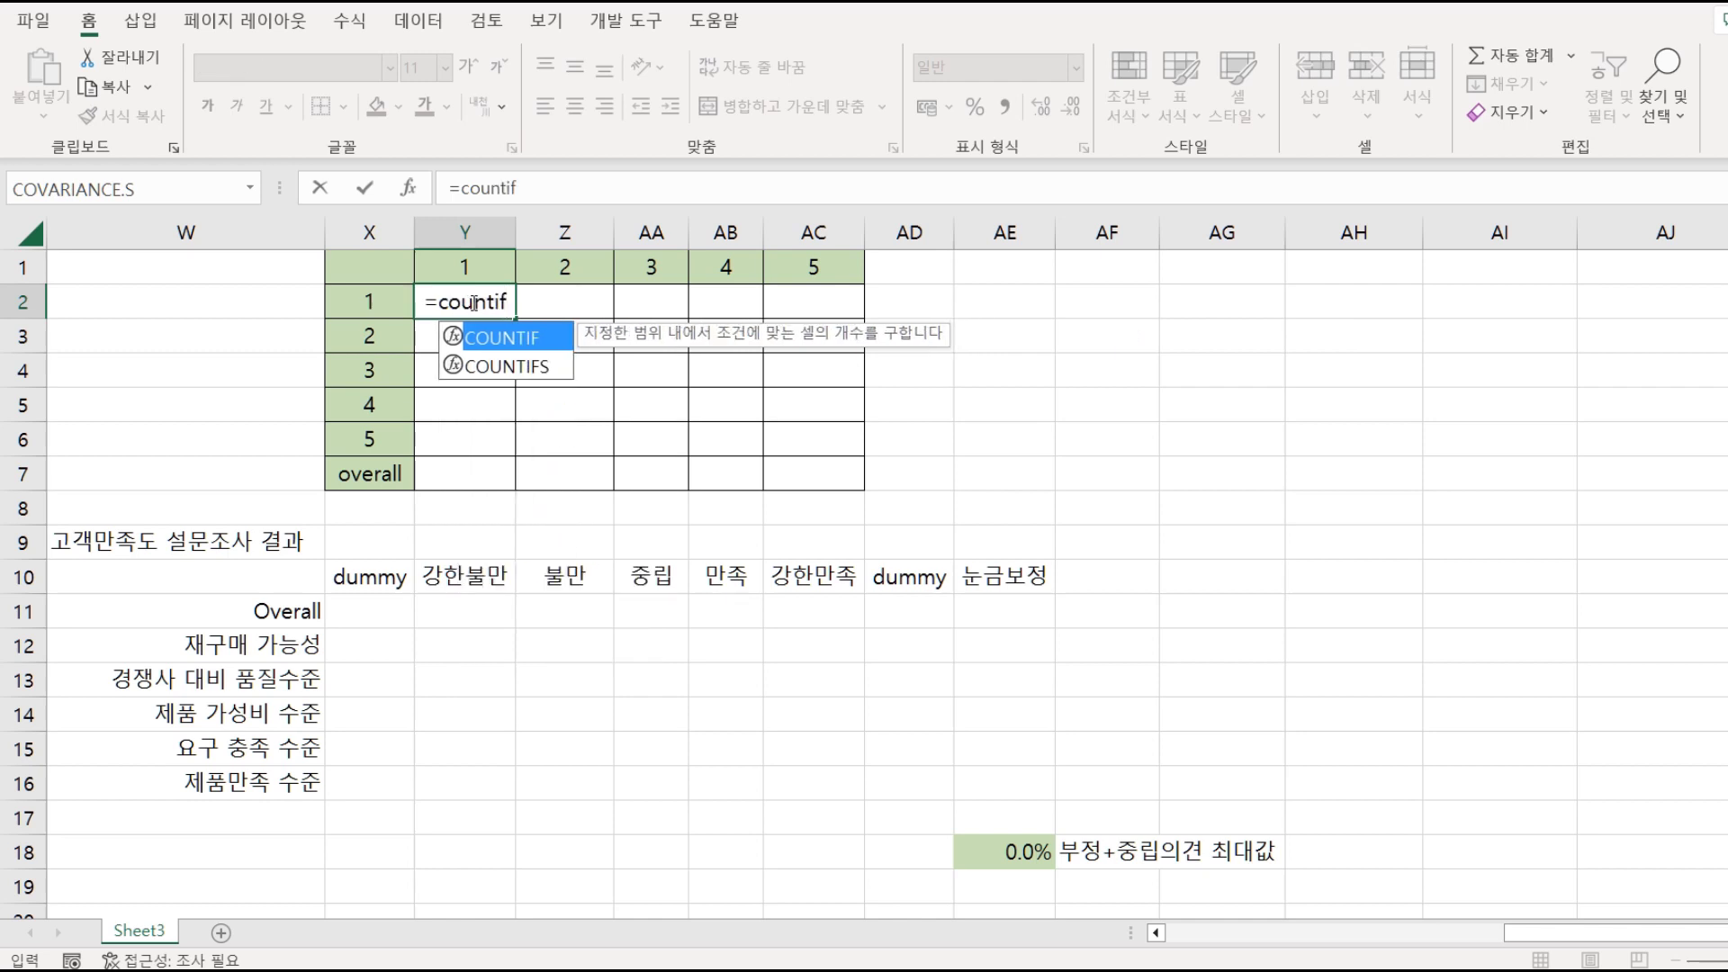
type("(data1,")
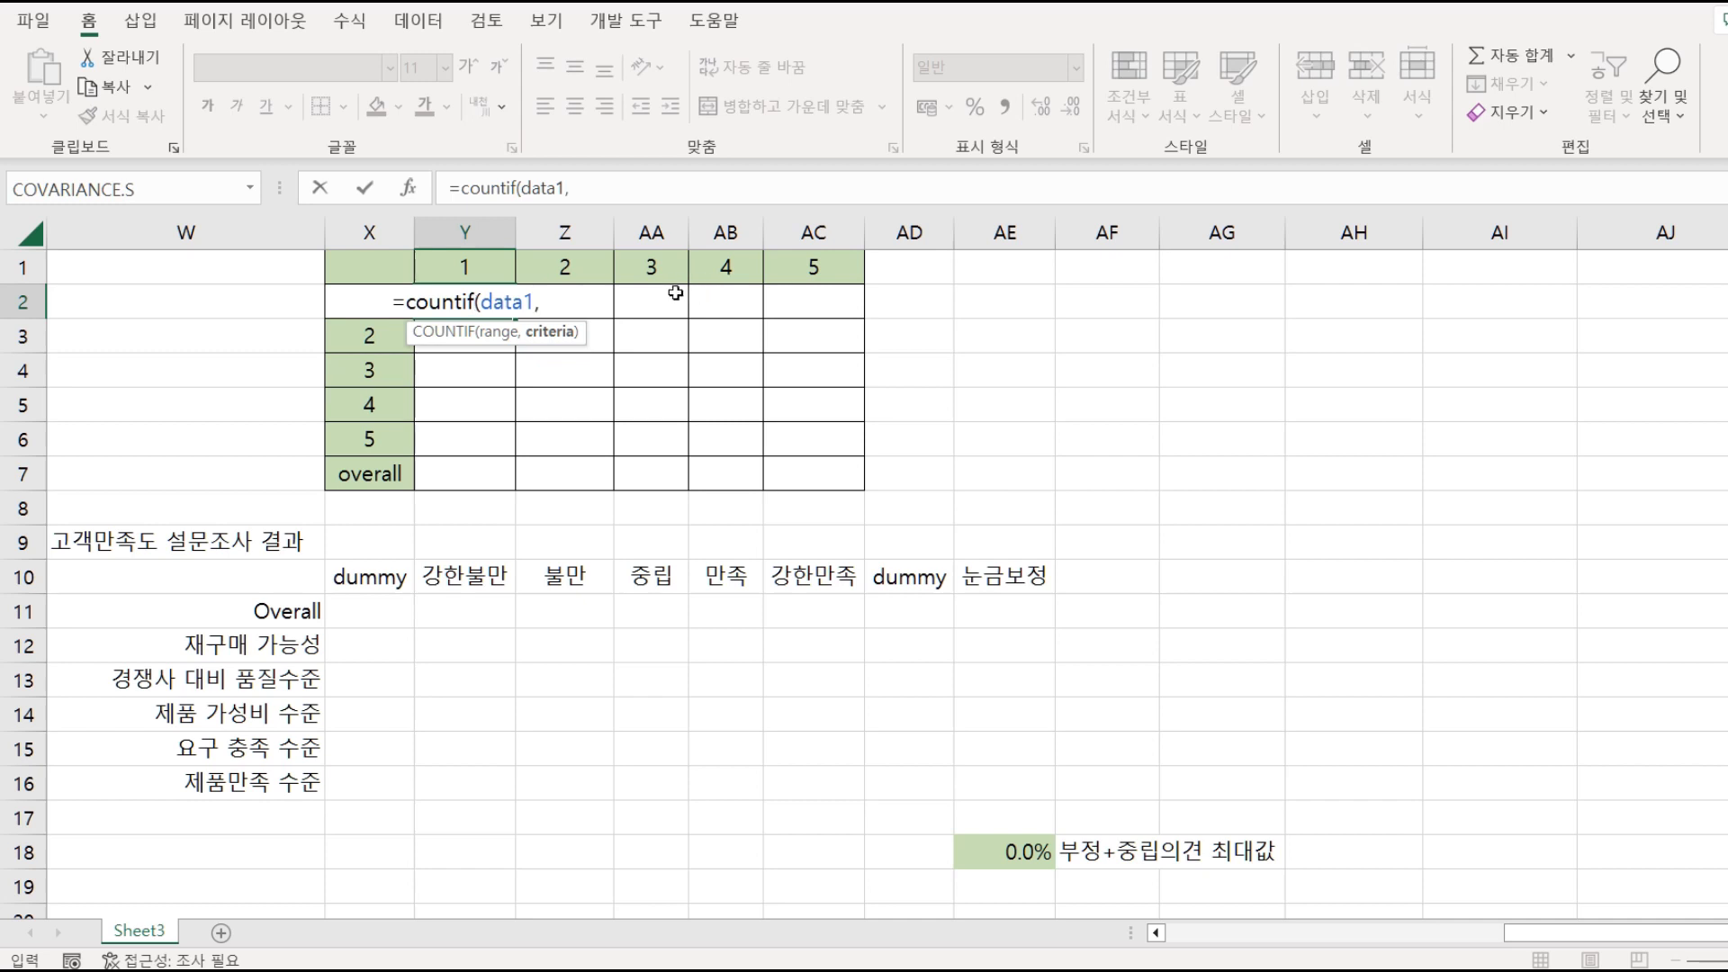
left_click(472, 264)
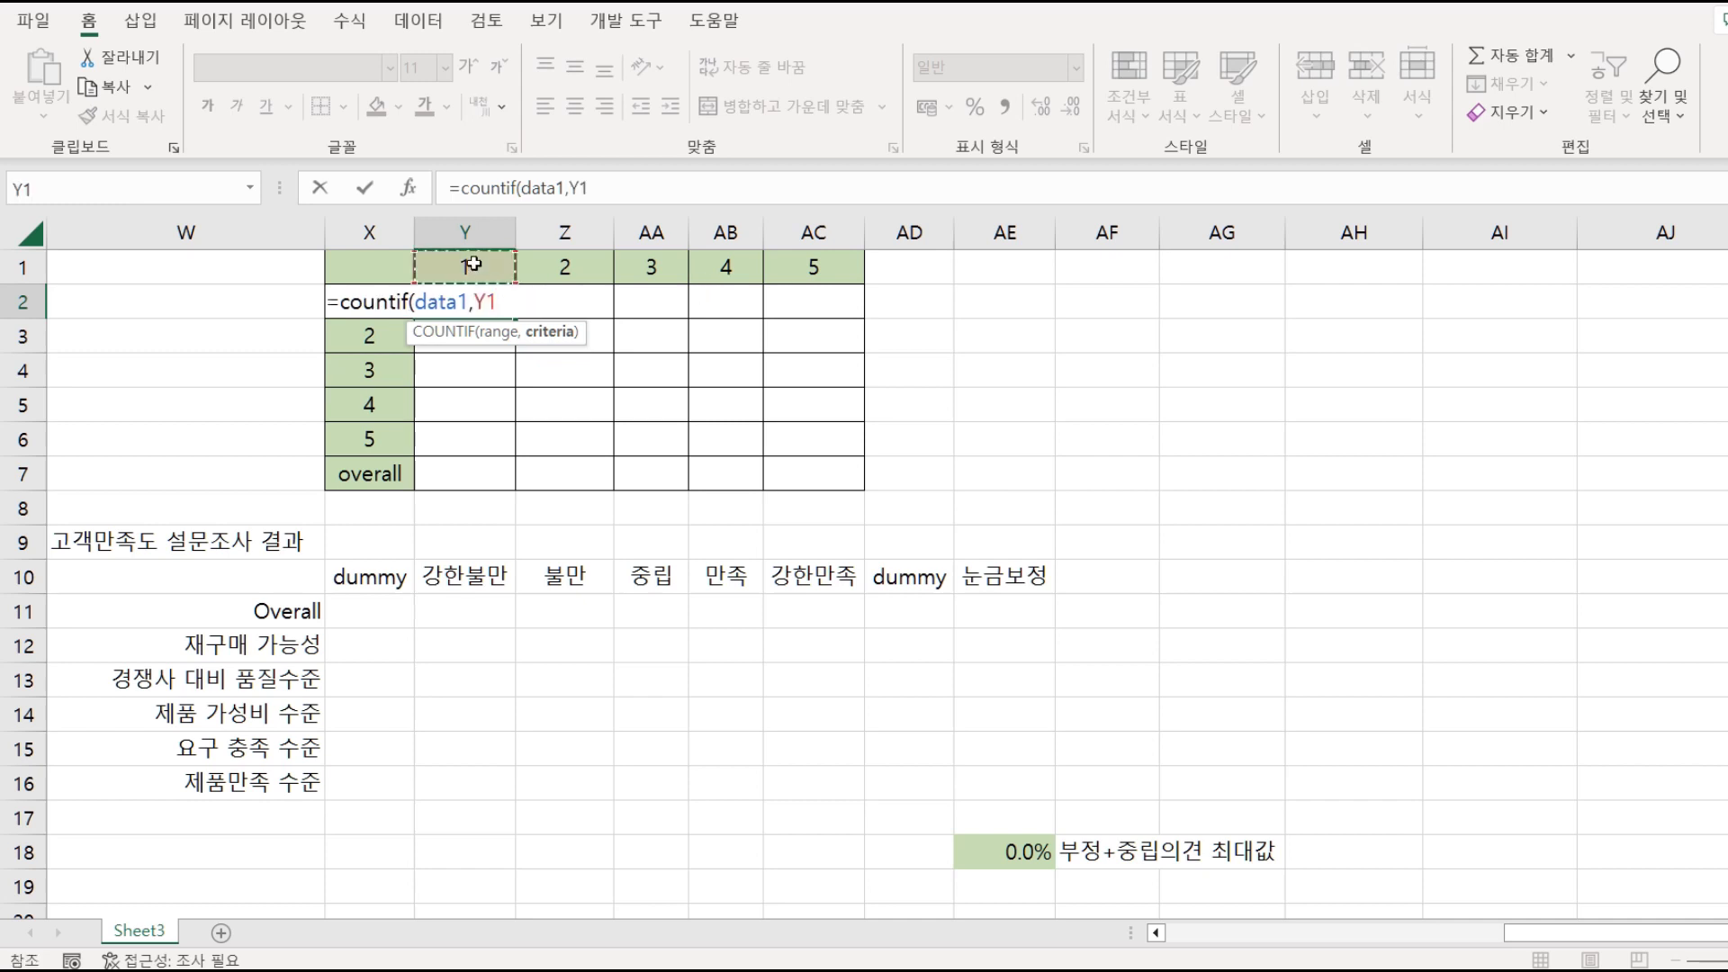
key("Return")
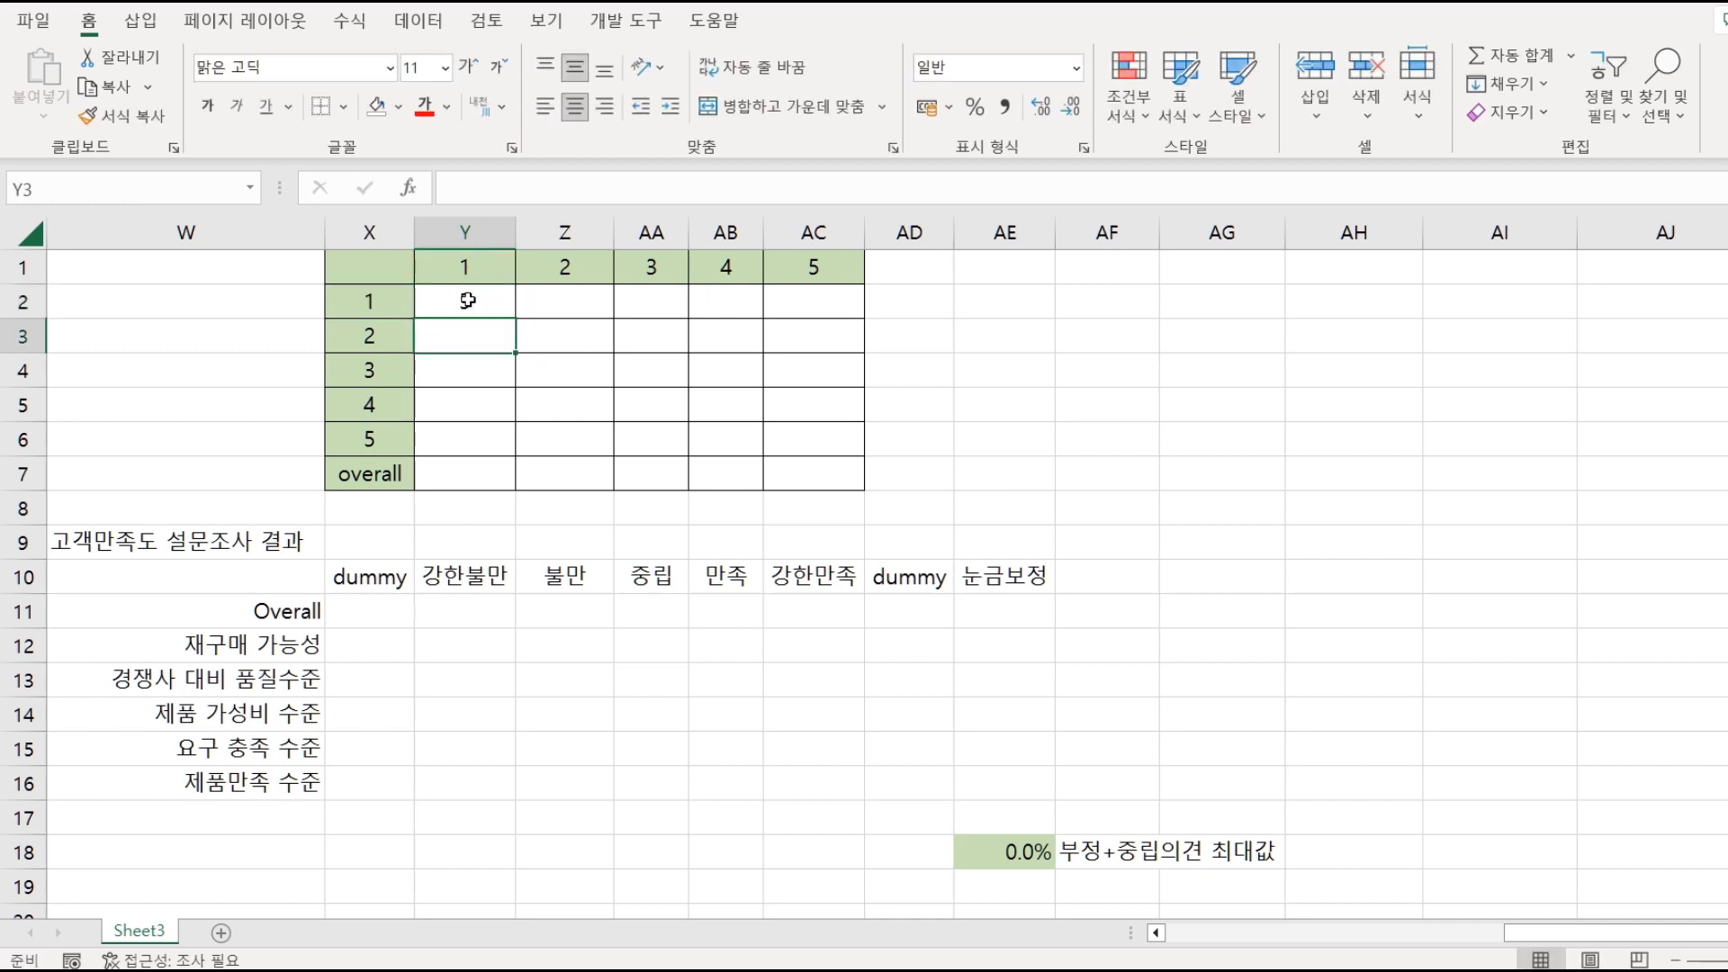
left_click(467, 300)
left_click_drag(516, 317, 835, 327)
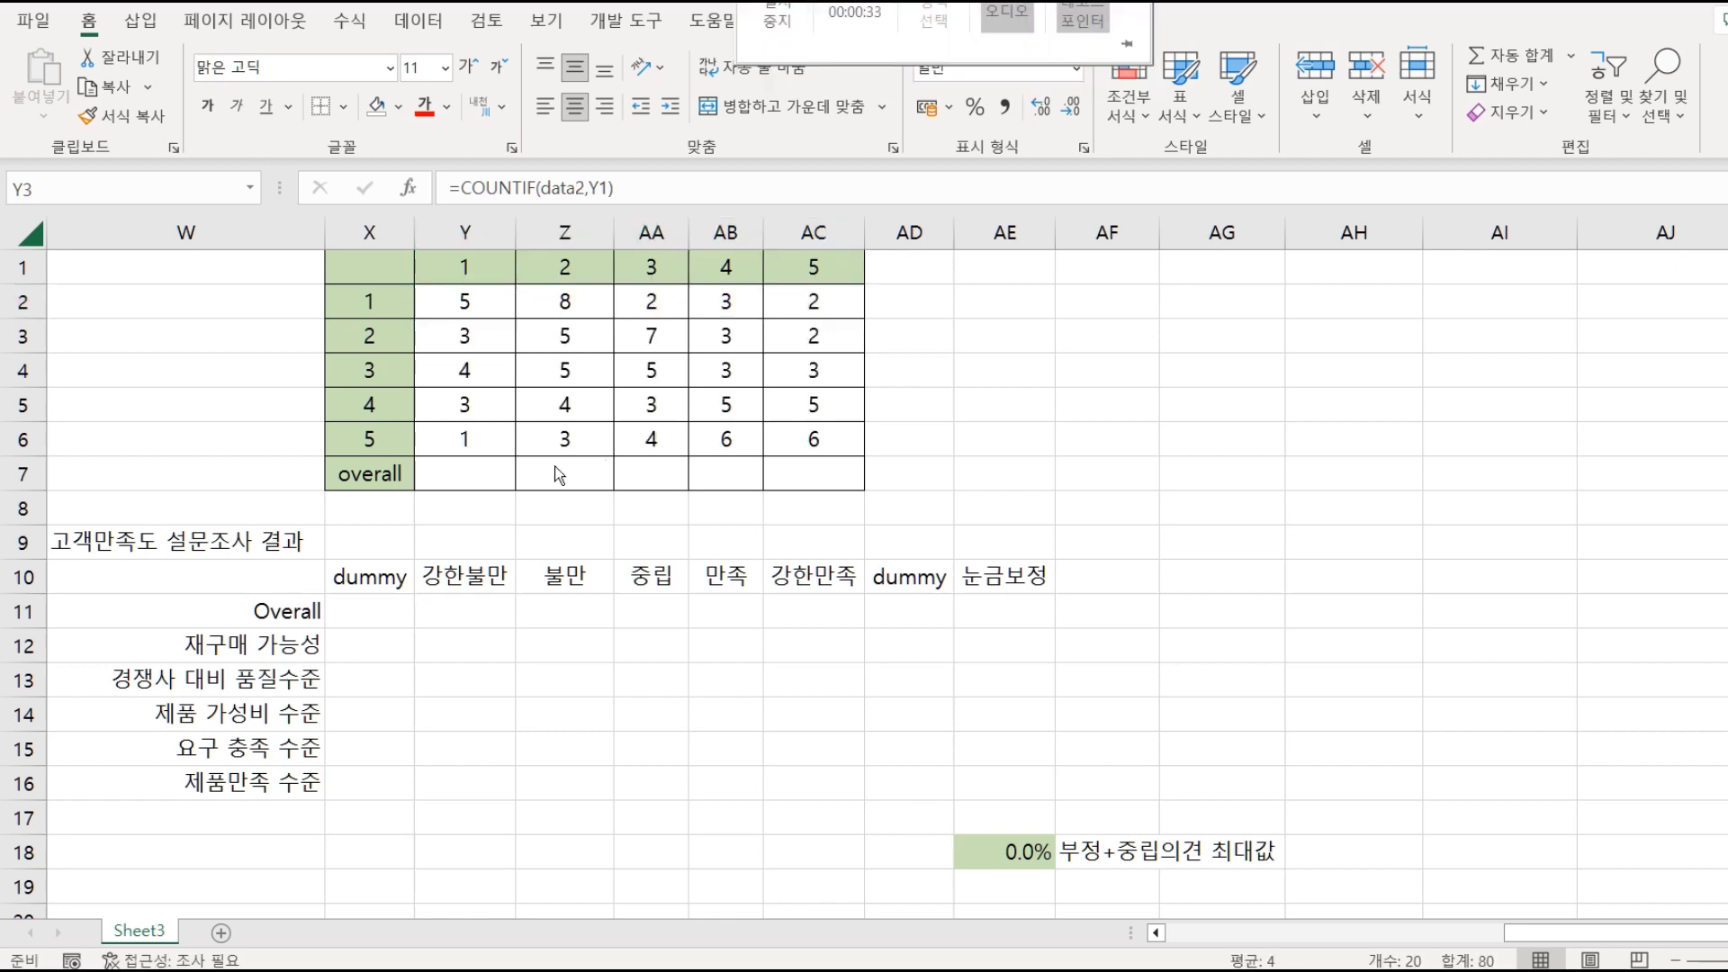
Total each rating column in the overall row with =SUM(Y2:Y6) in Y7, filled across to AC7.
left_click(479, 471)
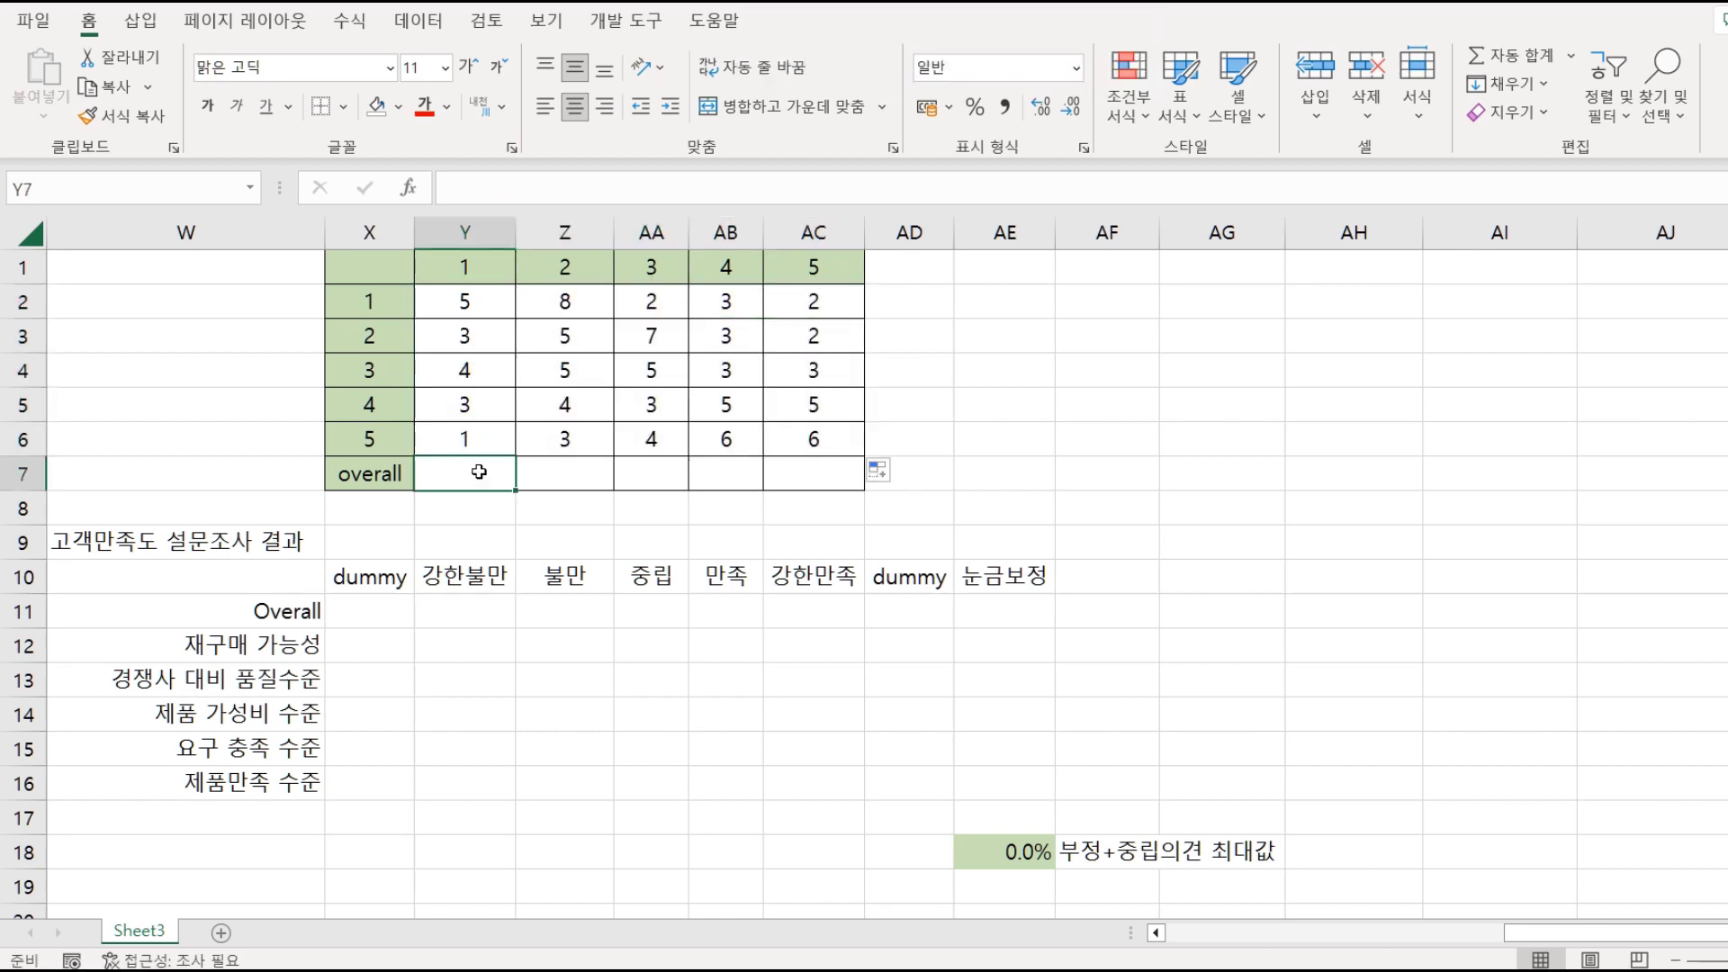
left_click(1501, 55)
left_click_drag(470, 296, 455, 437)
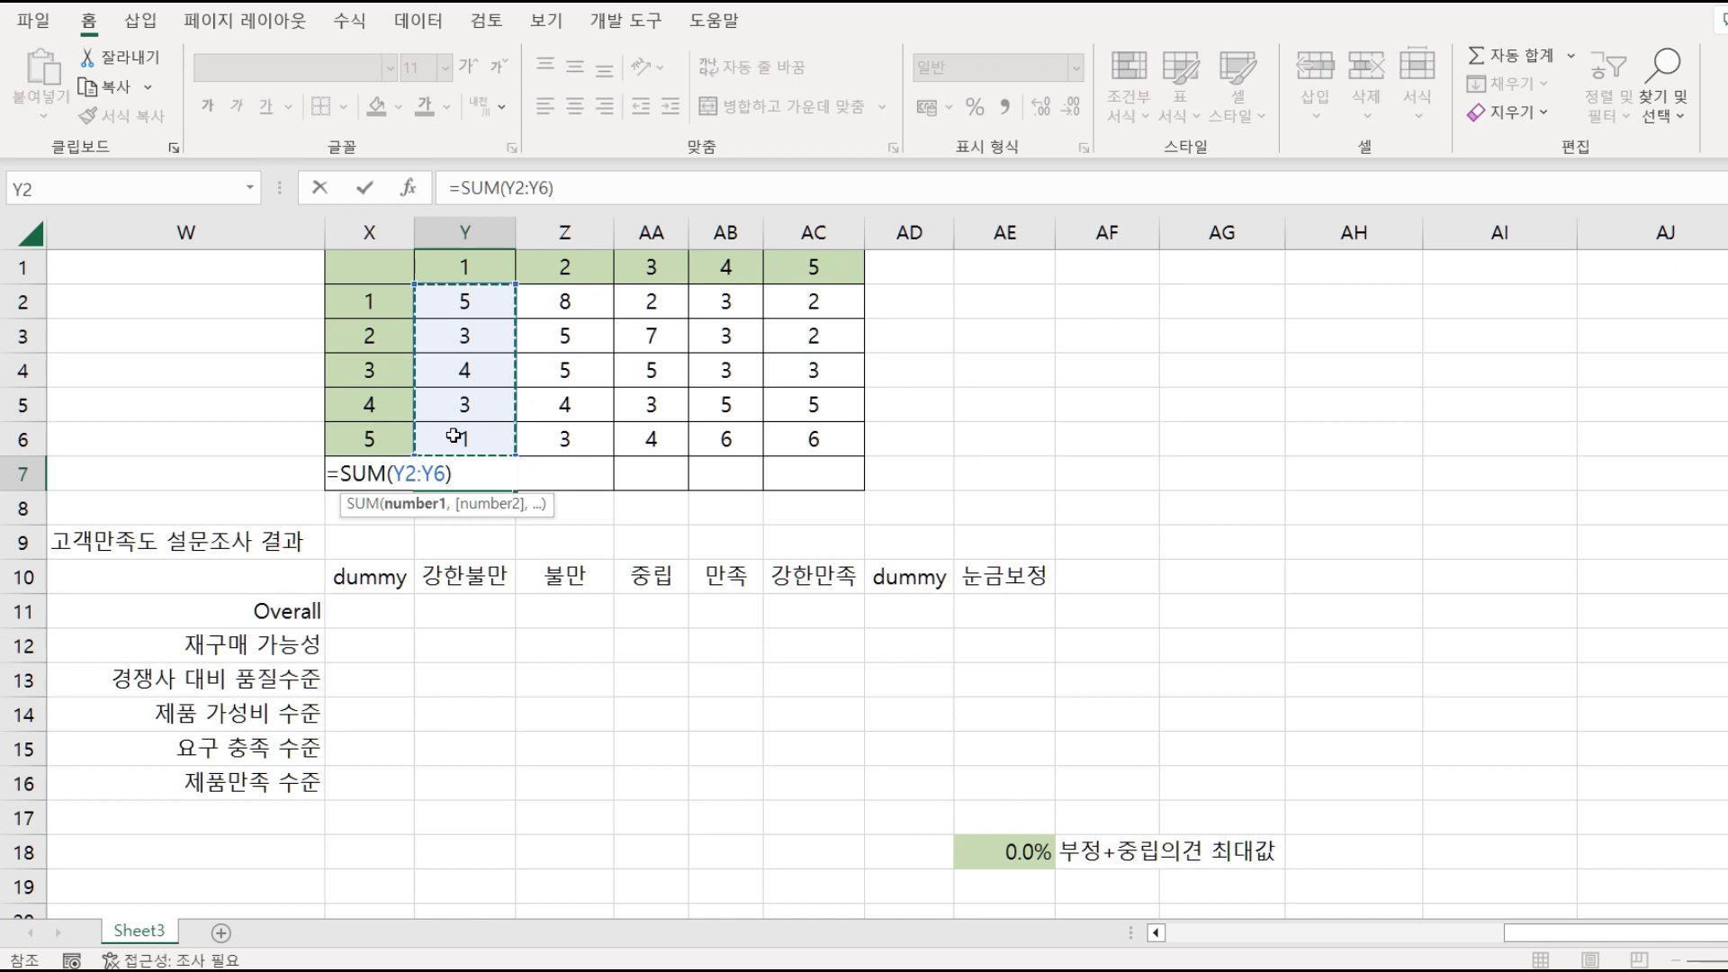
key("Return")
left_click(466, 469)
left_click_drag(516, 489, 838, 494)
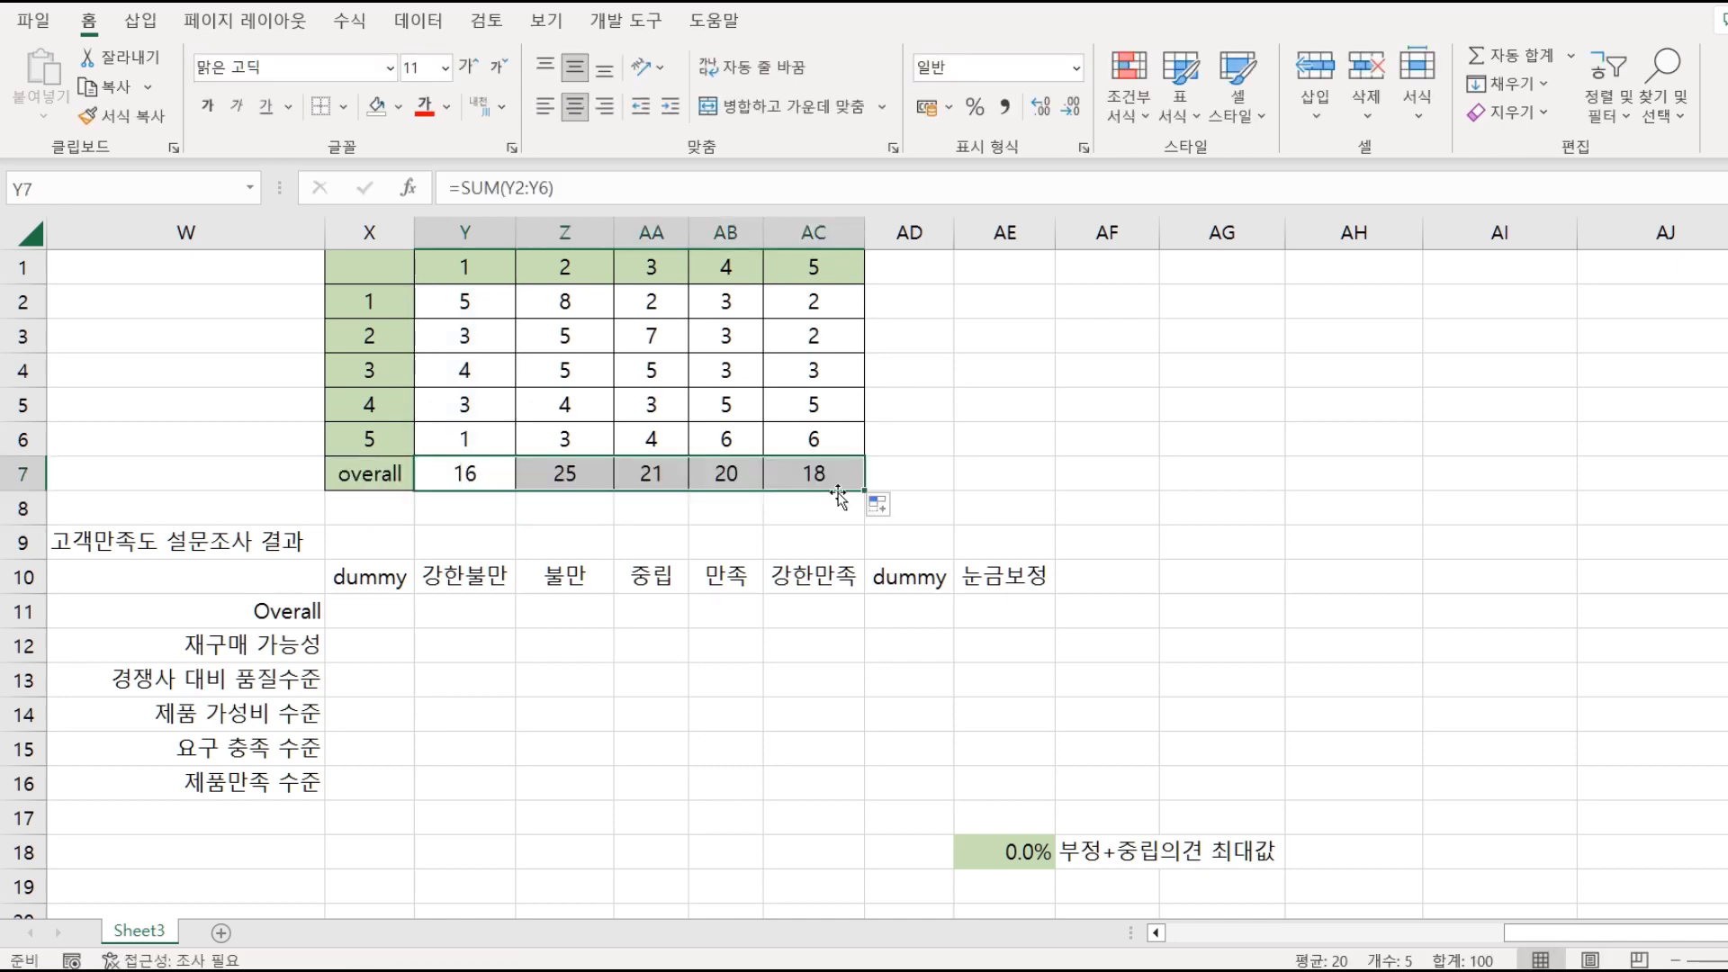
Compute the Overall percentages with =Y7/(20*5) in Y11, filled across to AC11.
left_click(477, 610)
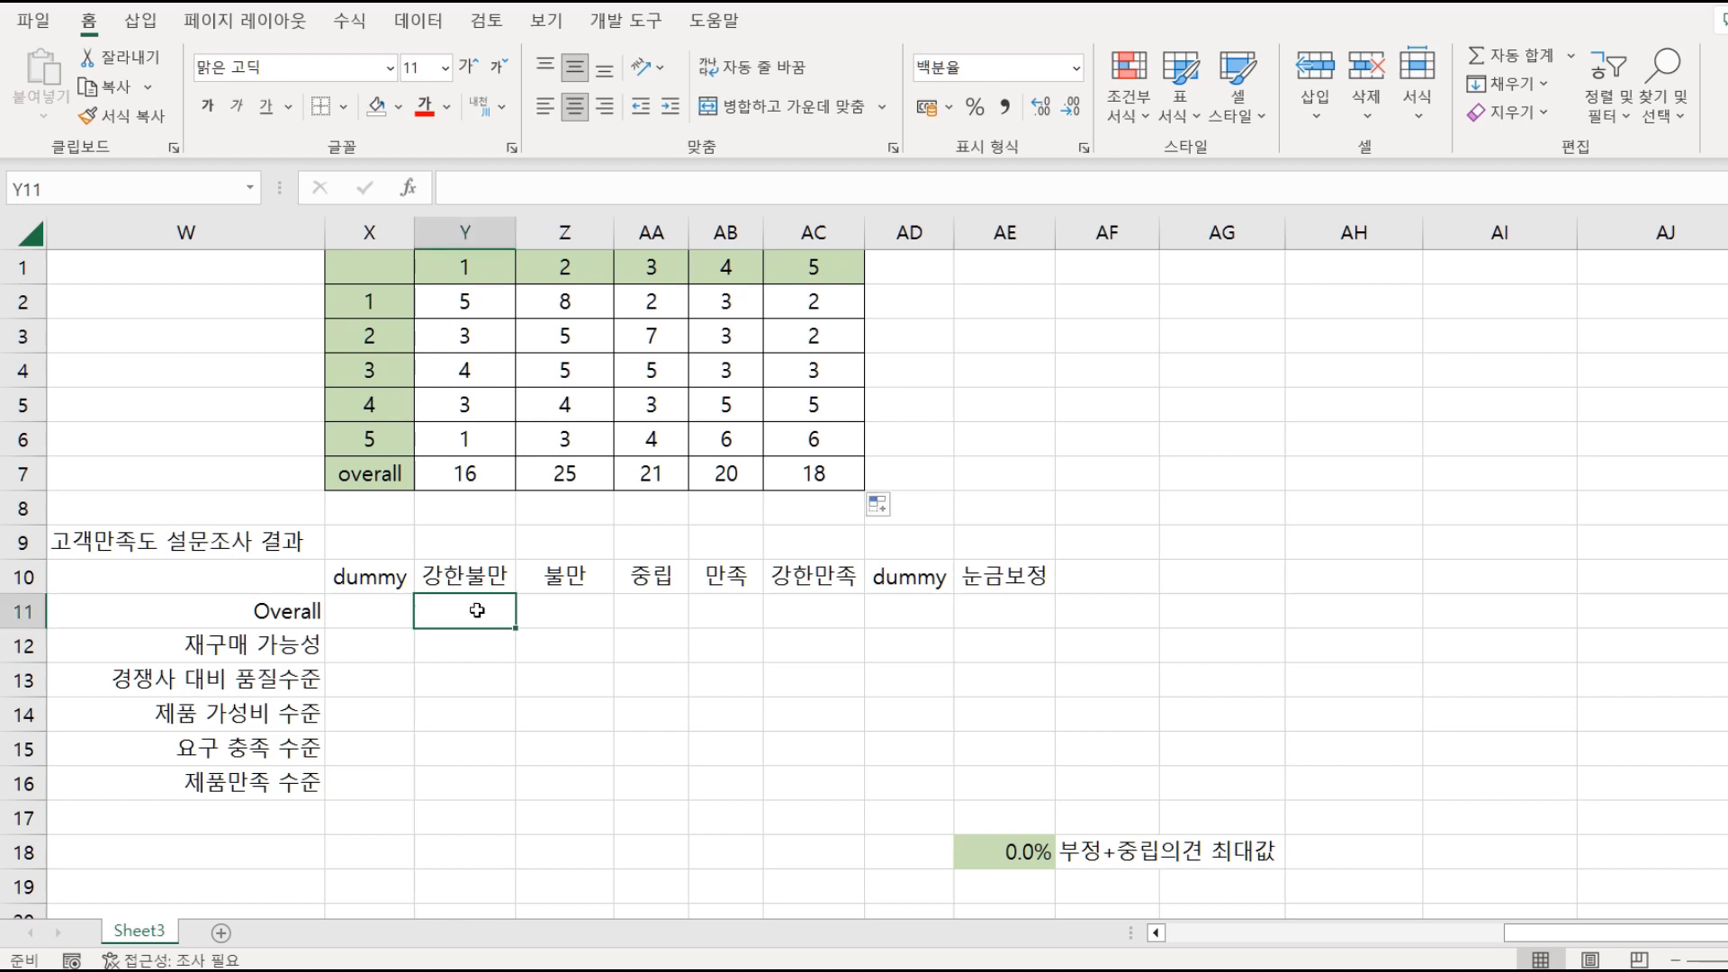
type("=")
left_click(471, 469)
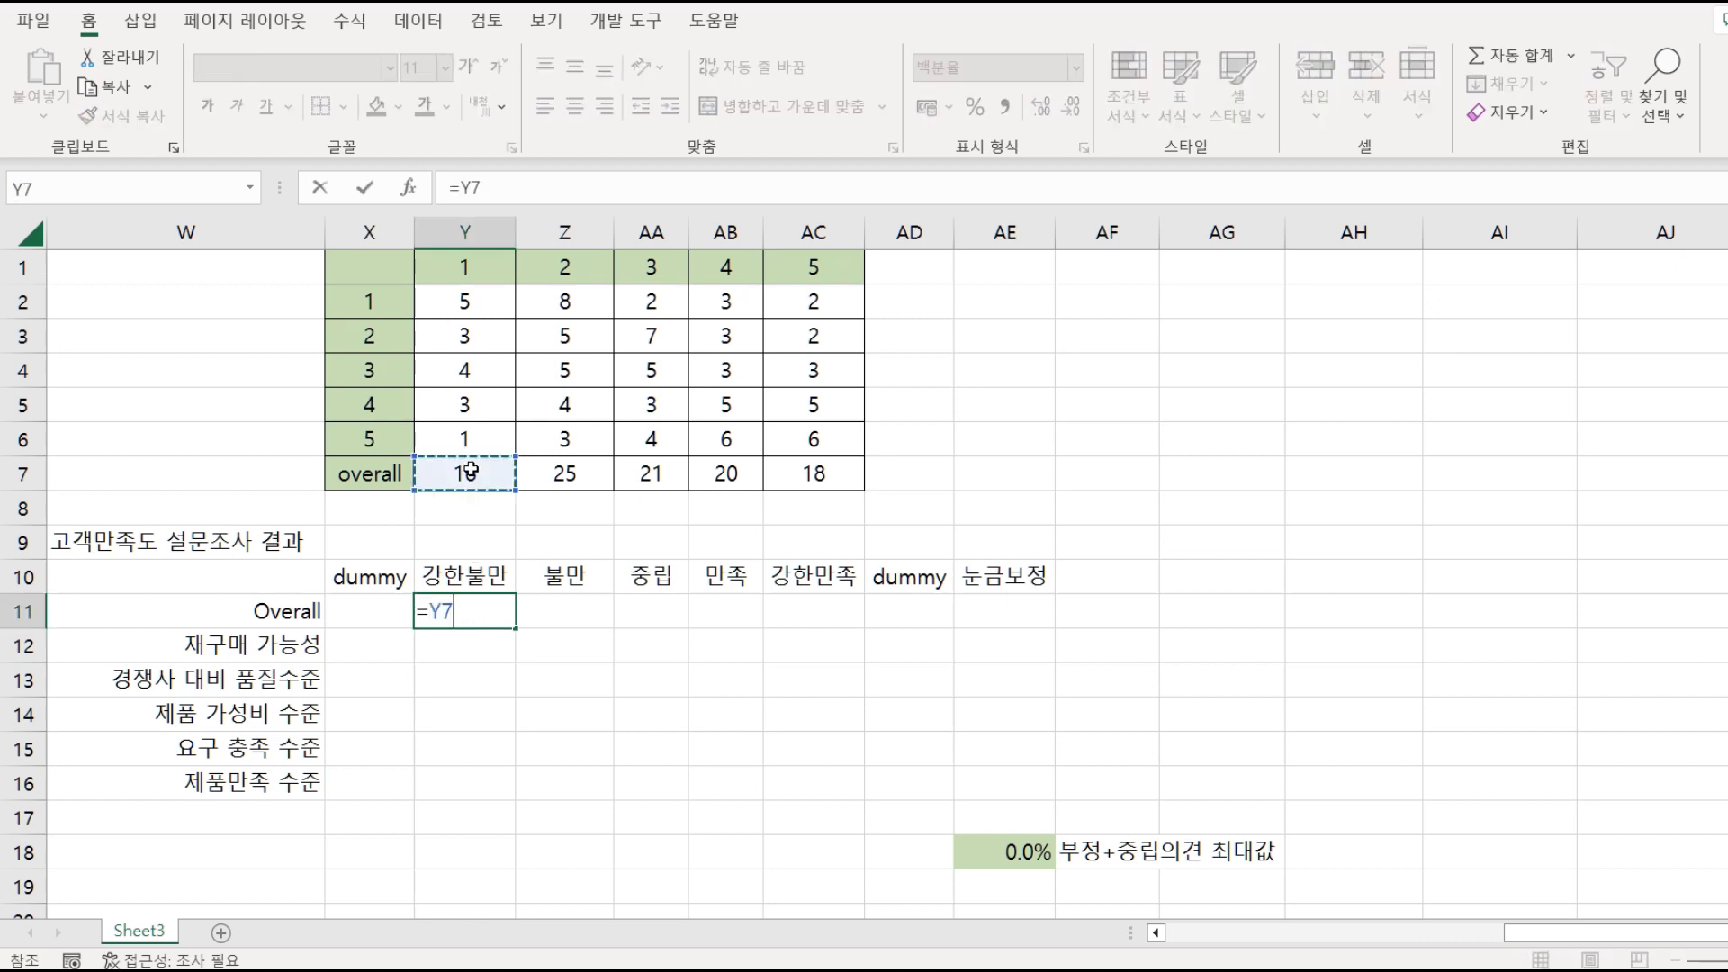
type("/(20*5)")
key("Return")
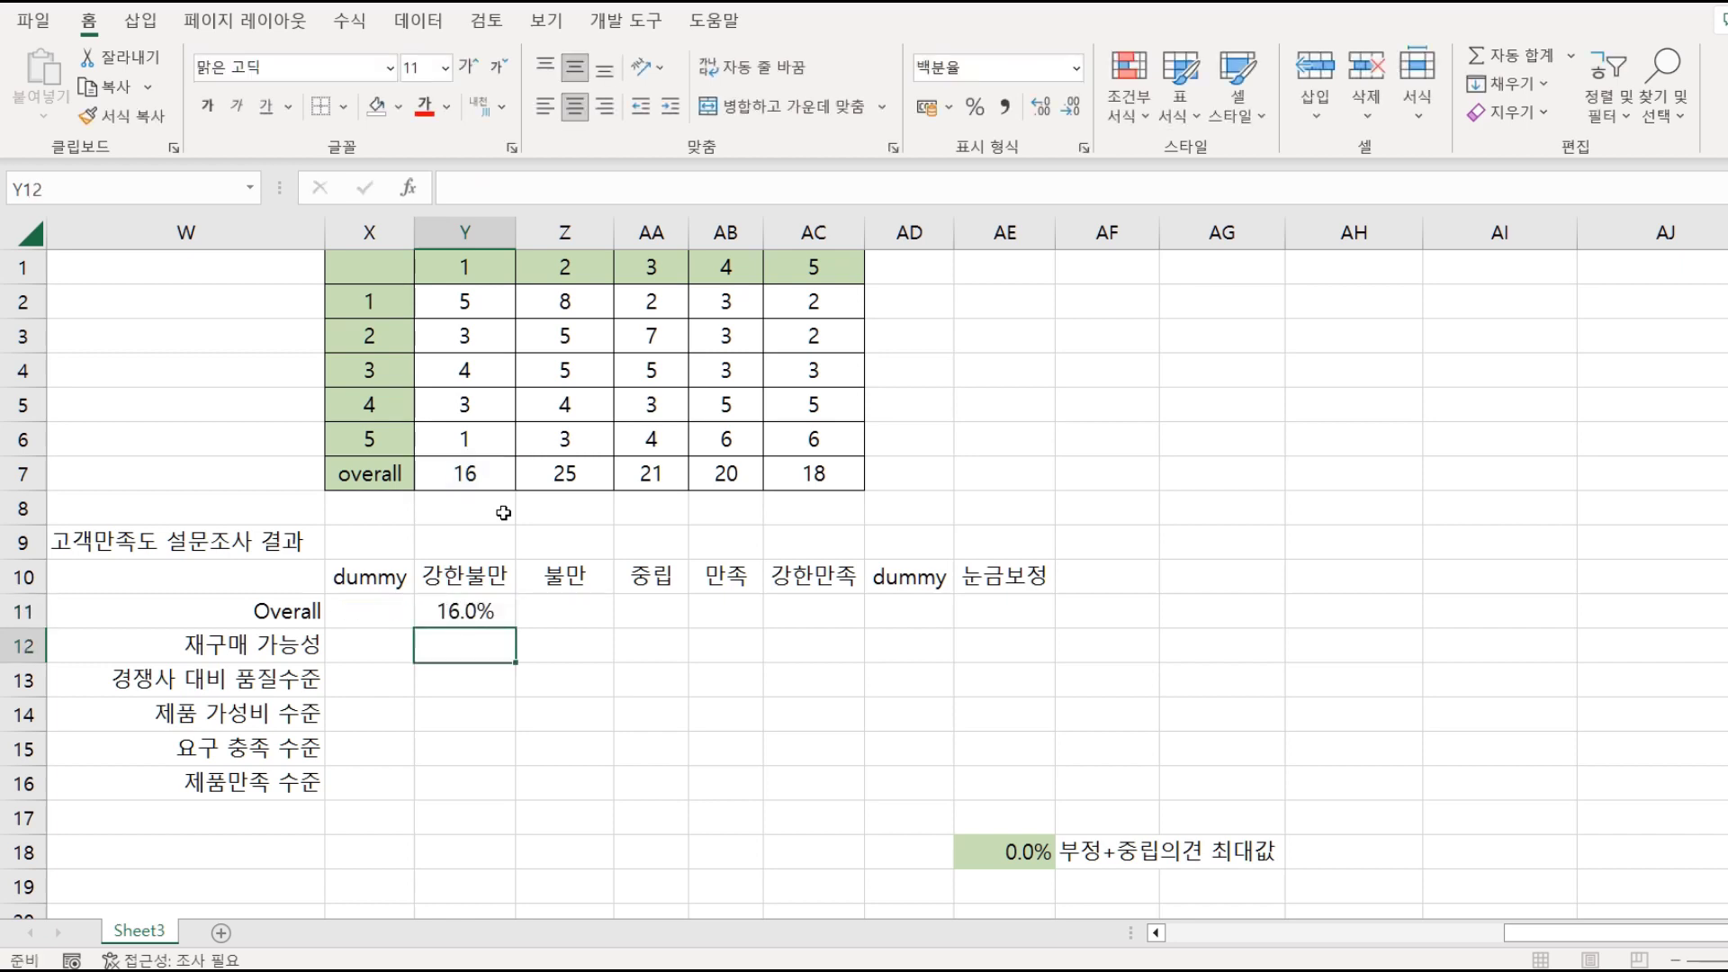
left_click(478, 621)
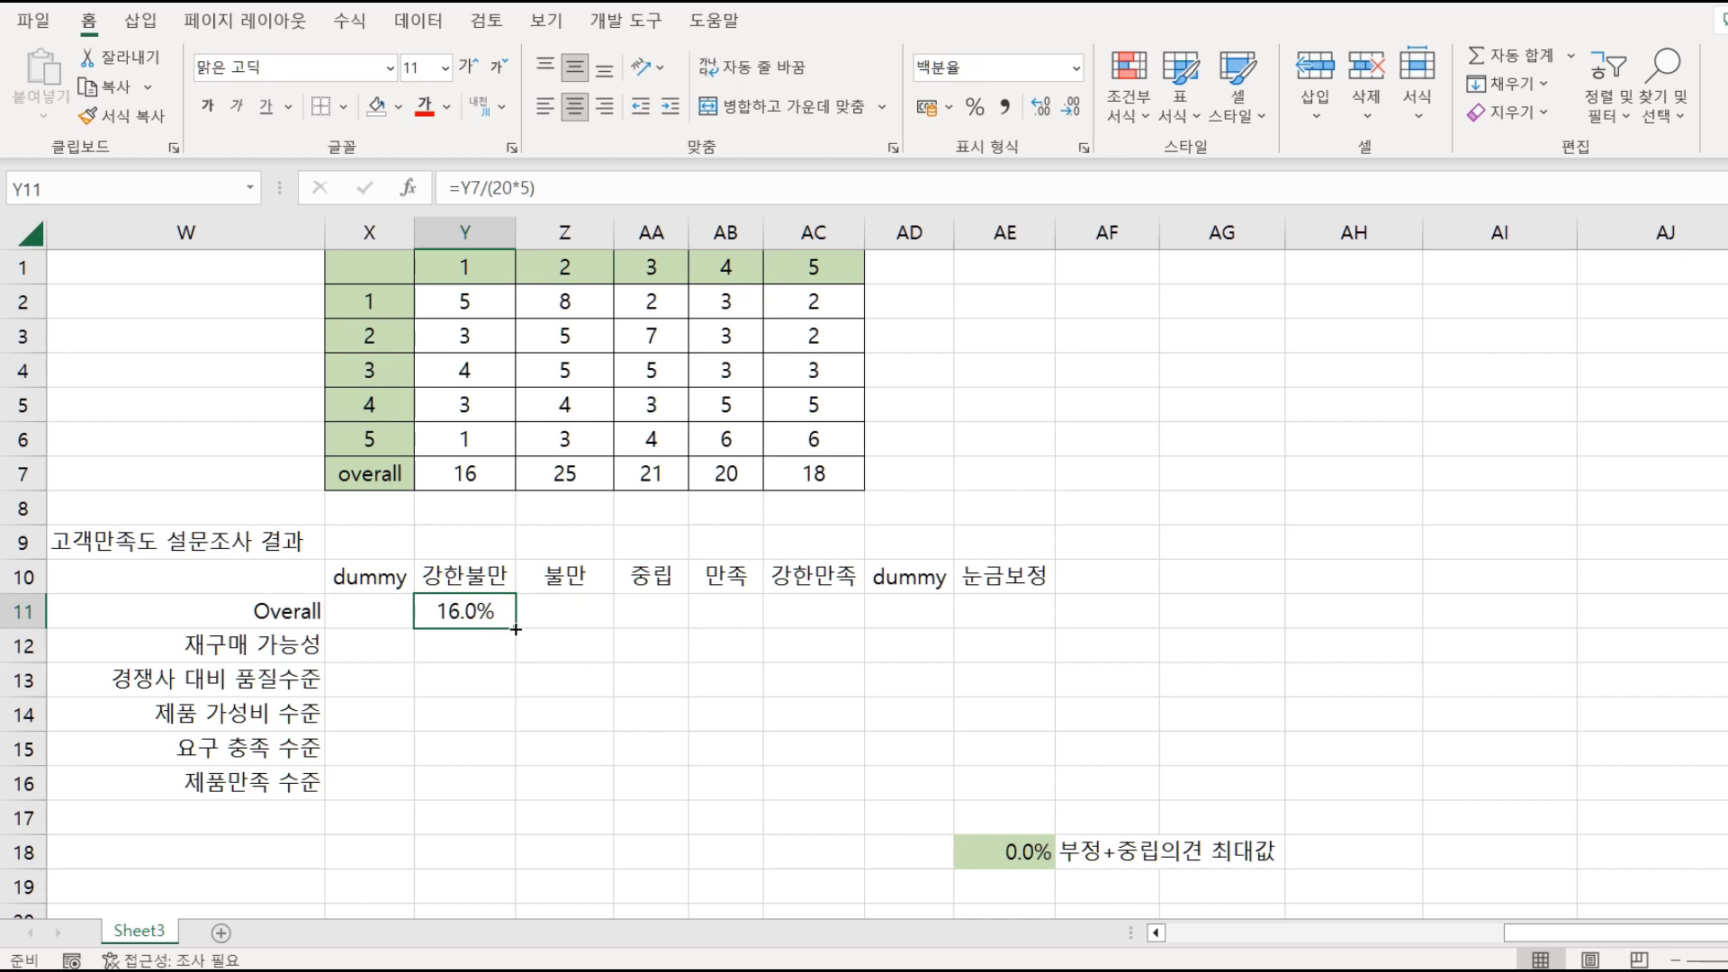
left_click_drag(515, 630, 835, 612)
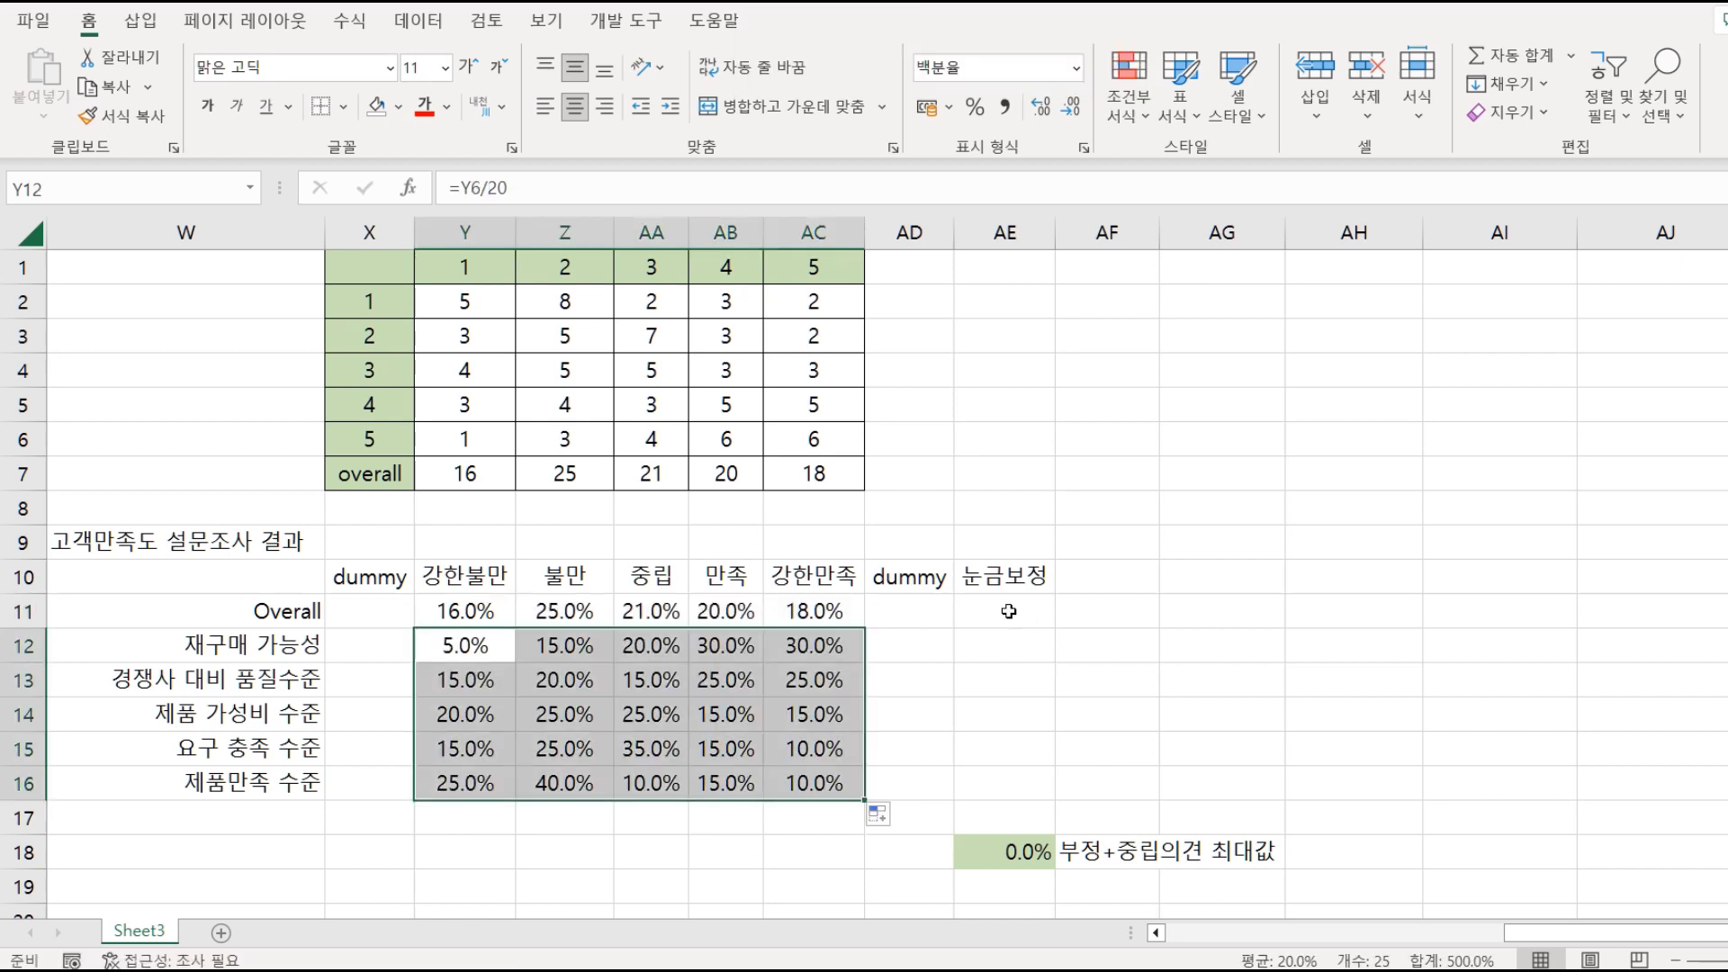
Fill the 눈금보정 column AE11:AE16 with the sum of the negative and neutral shares, using =SUM(Y11:AA11).
left_click(1009, 611)
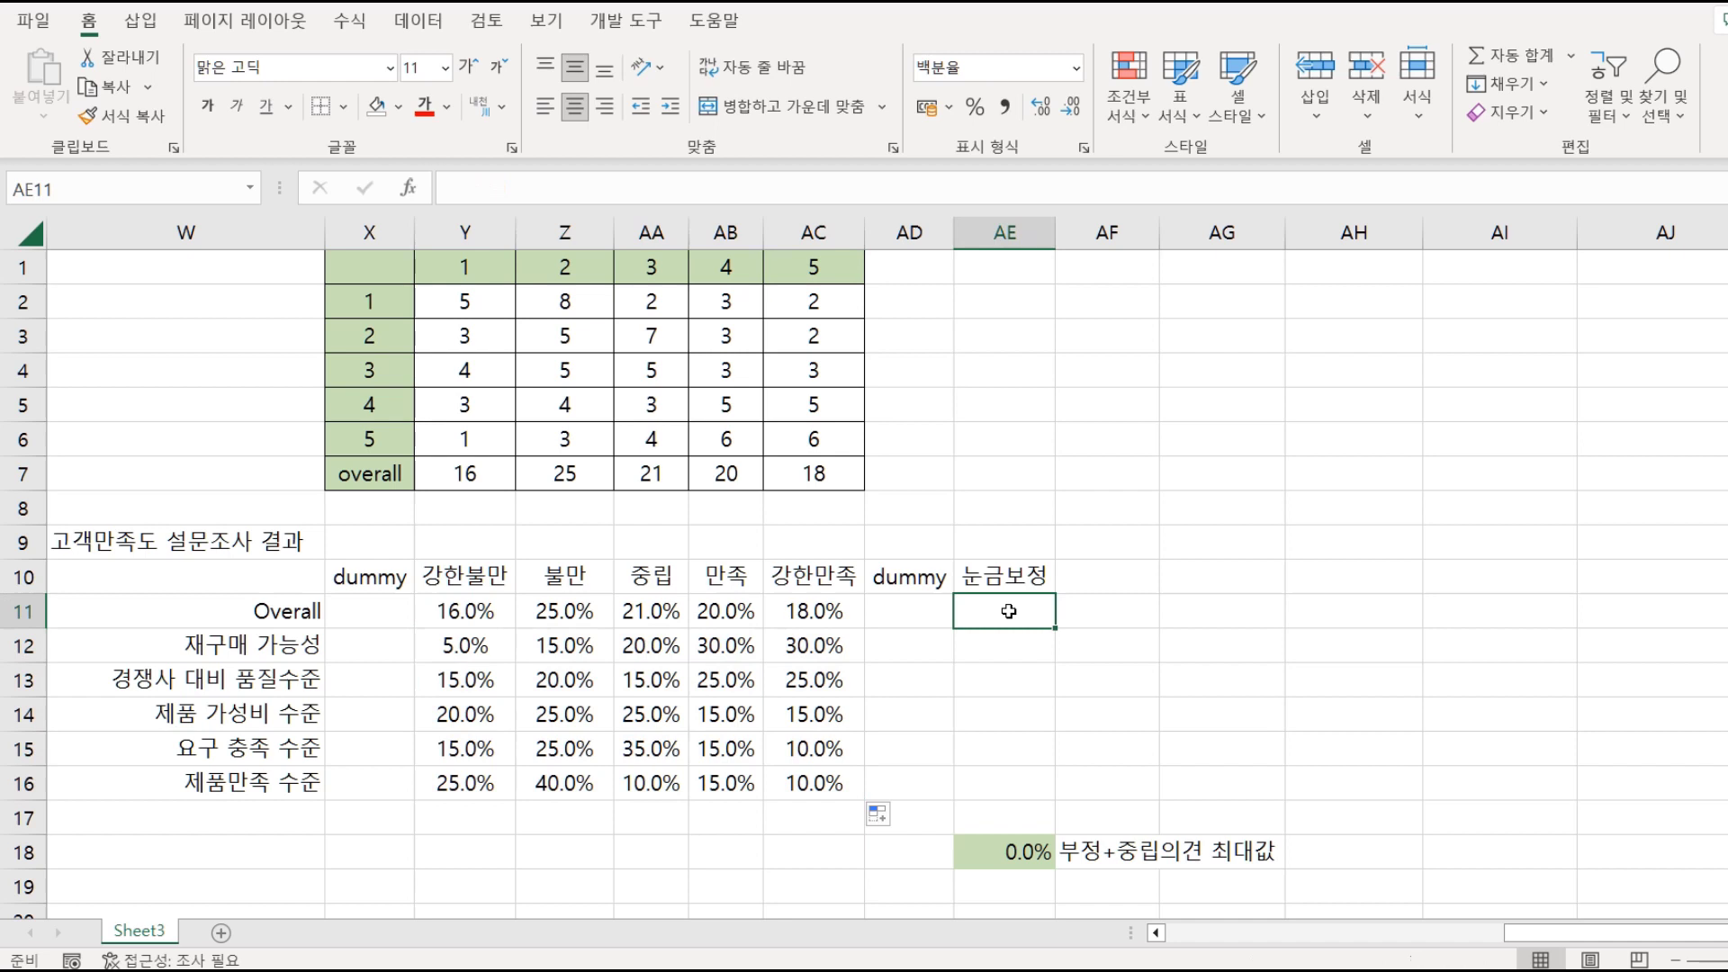
left_click(1503, 56)
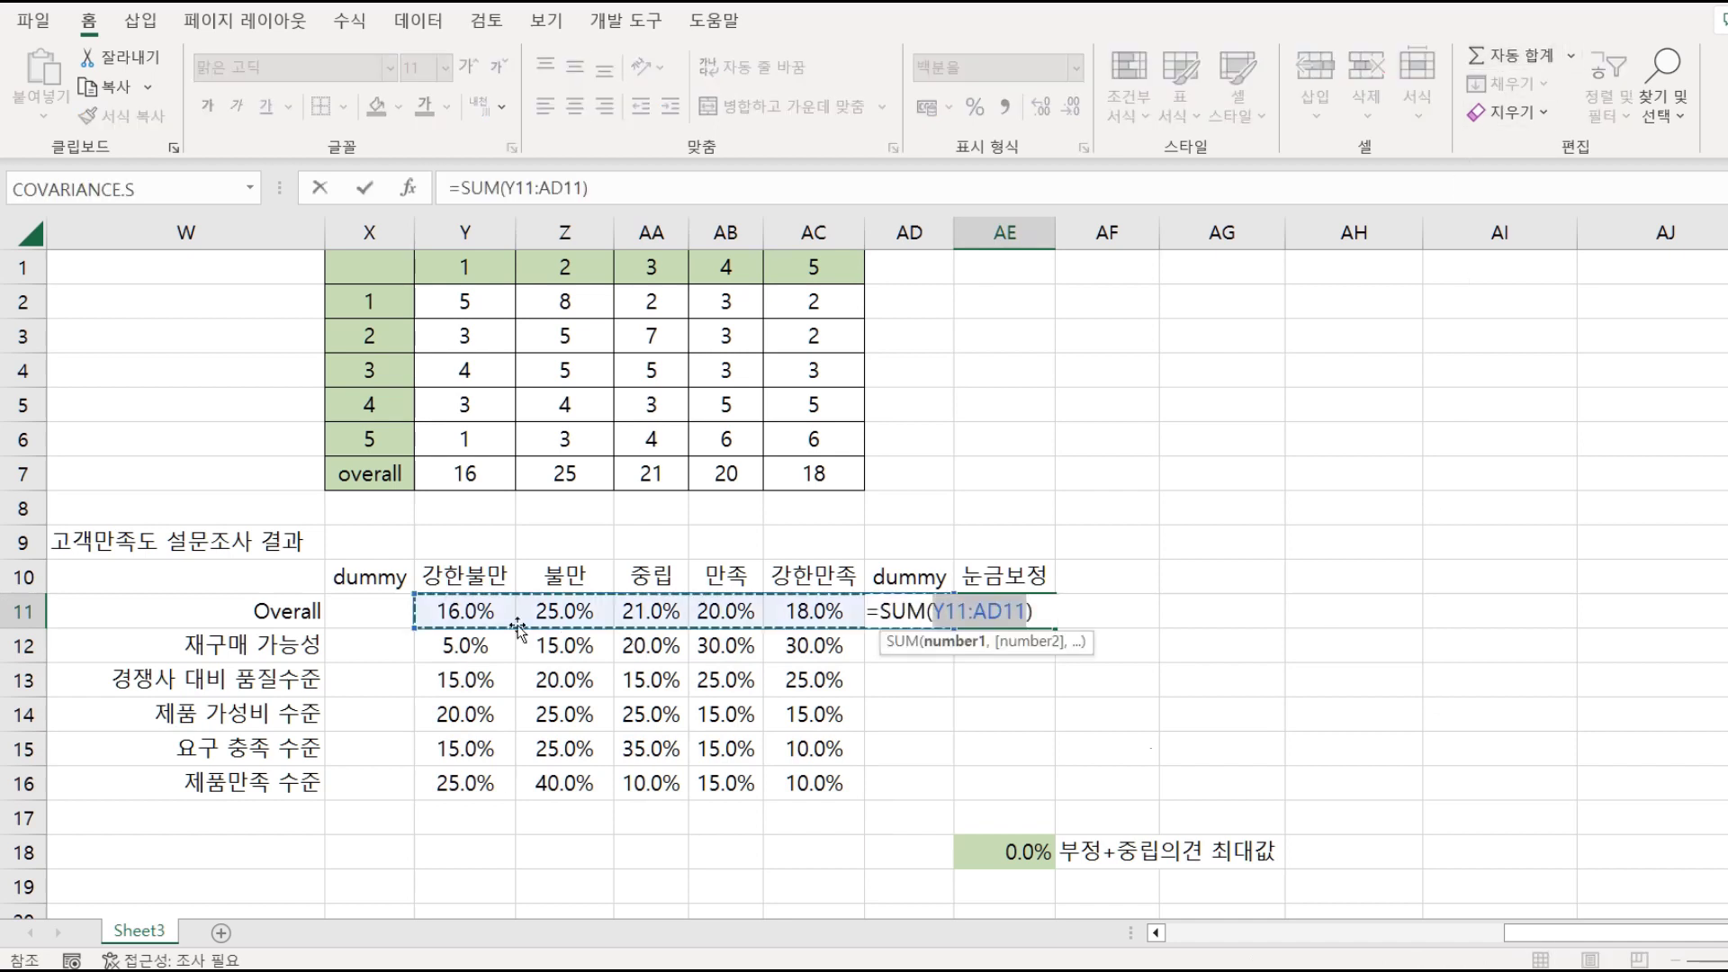
left_click_drag(468, 612, 659, 605)
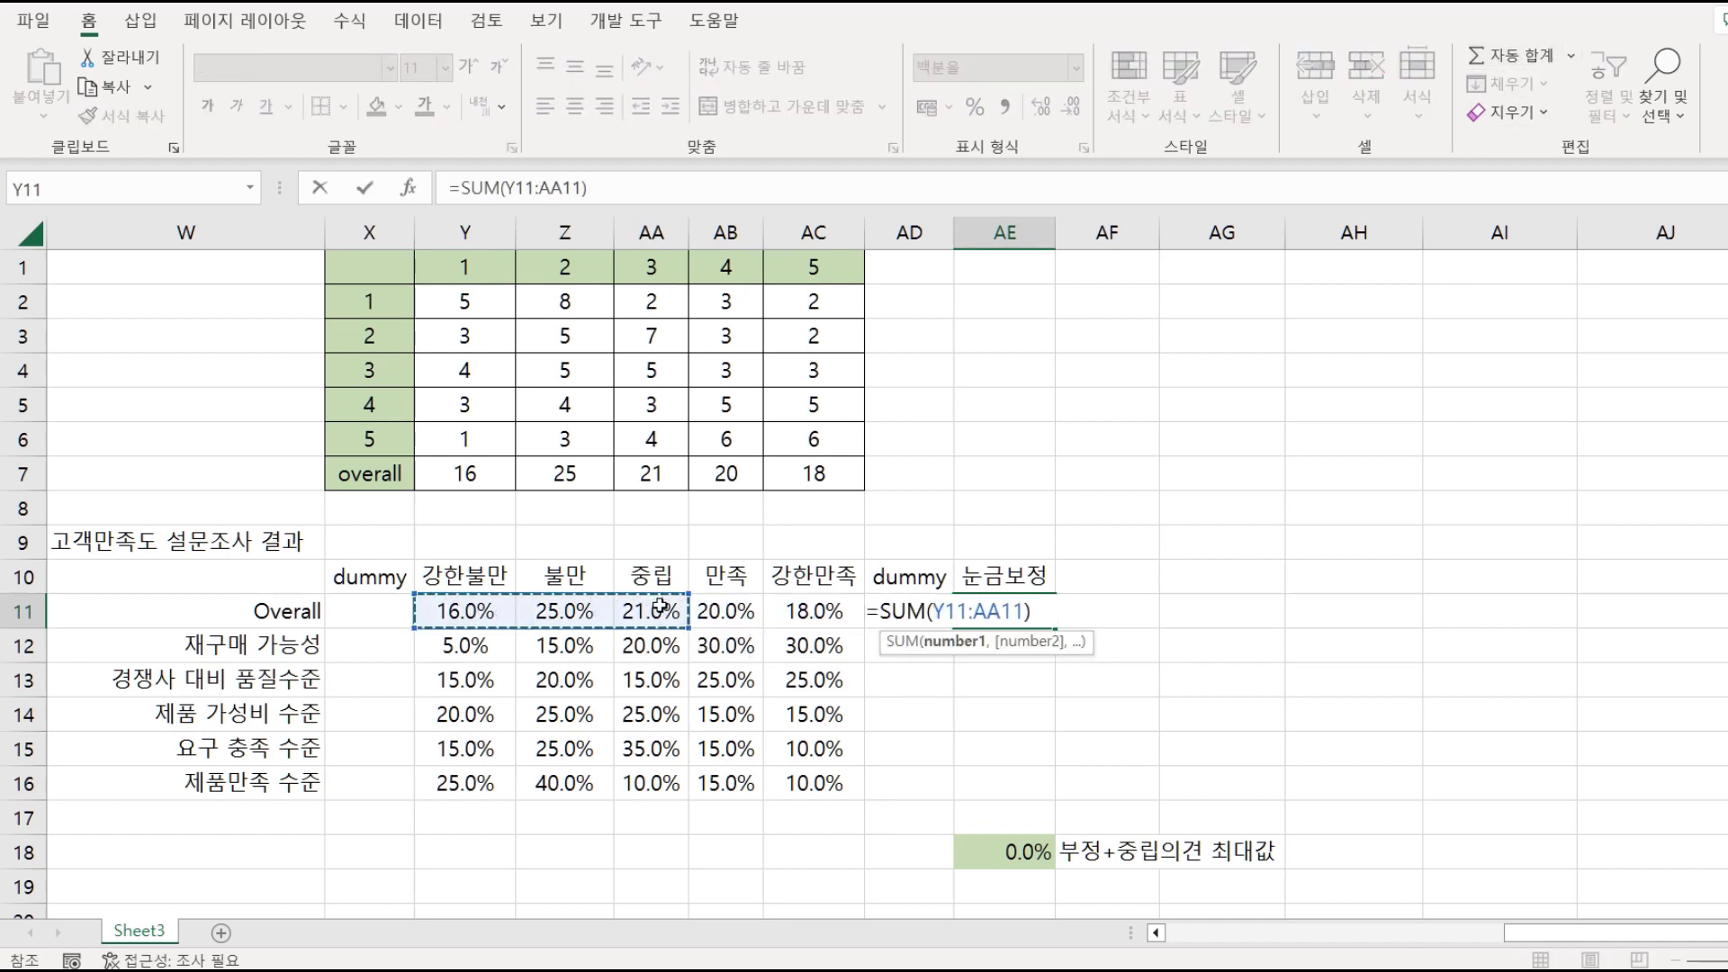
key("Return")
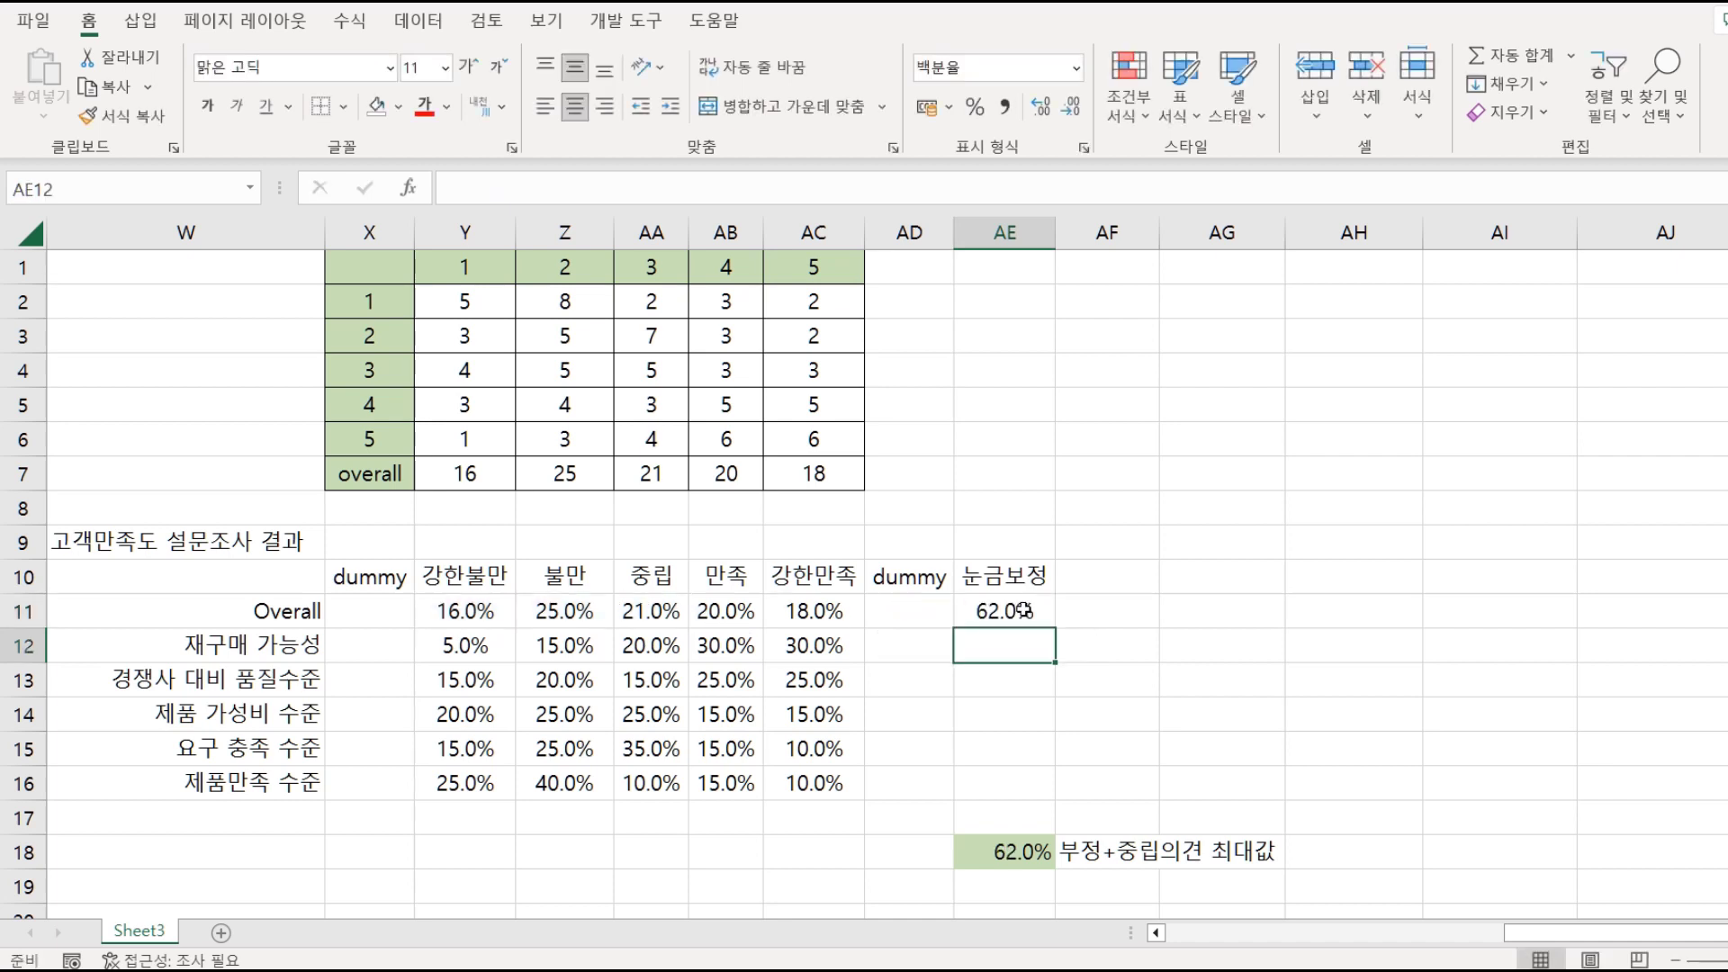
left_click(1024, 610)
left_click_drag(1059, 631, 1070, 799)
Fill the first dummy column X11:X16 with =$AE$18-AE11, keeping the maximum's cell reference absolute.
left_click(371, 614)
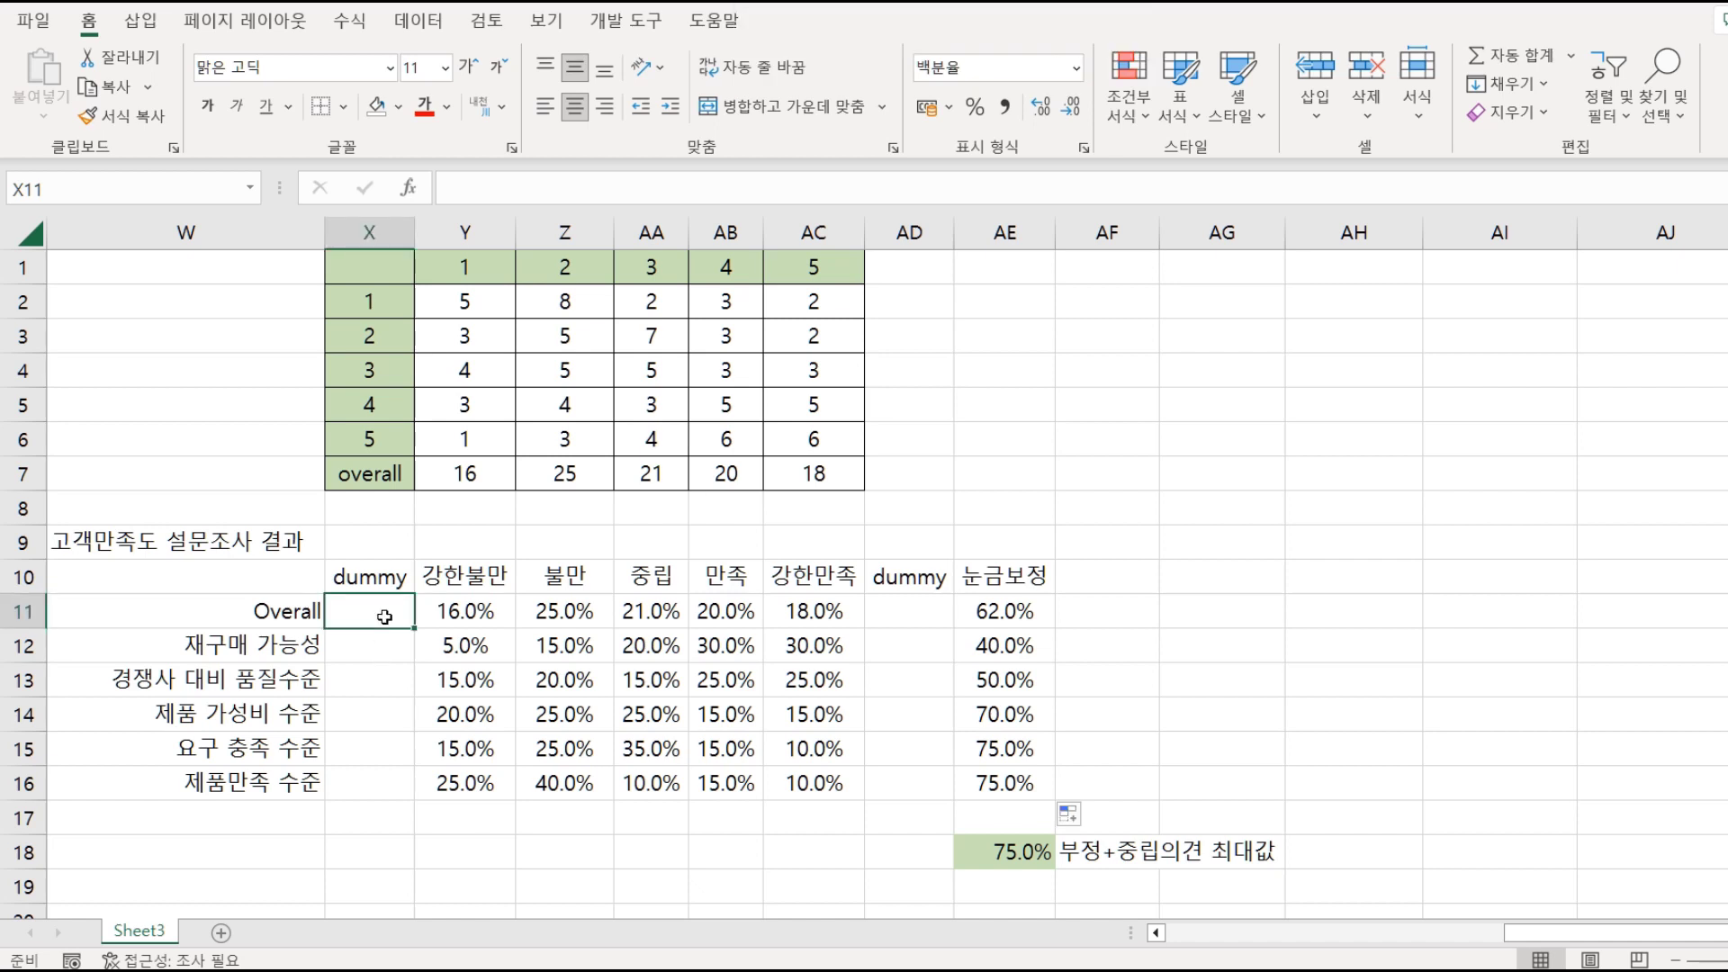
type("=")
left_click(1012, 846)
key("F4")
type("-")
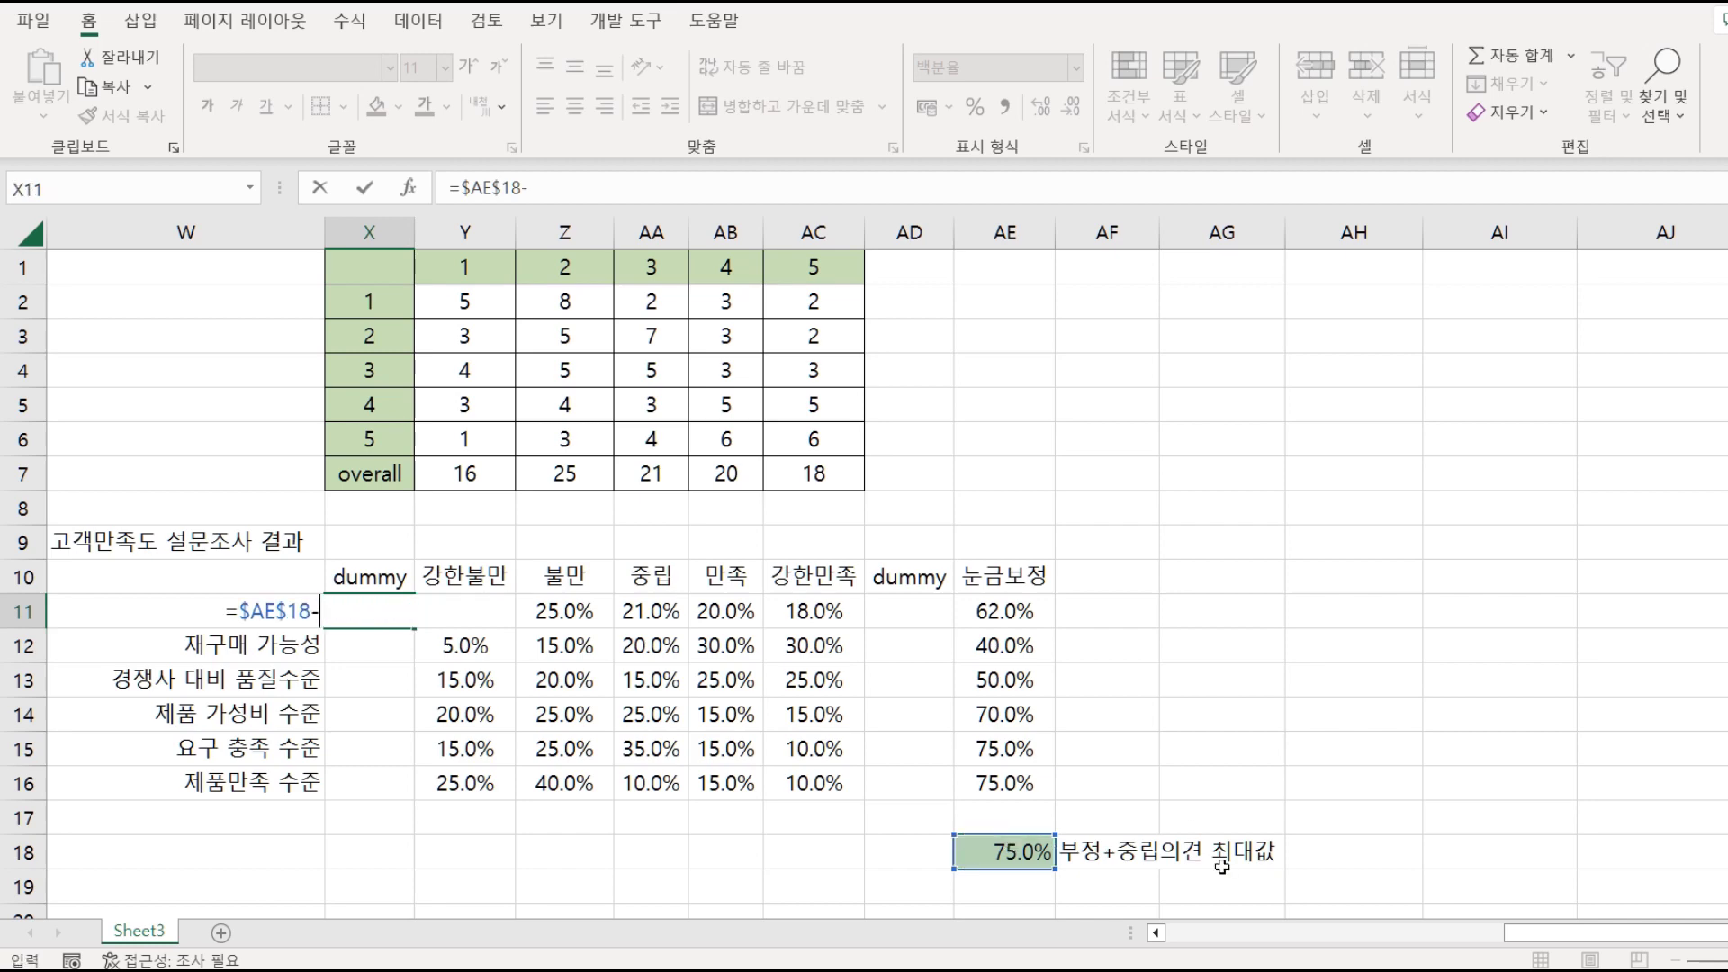
left_click(982, 605)
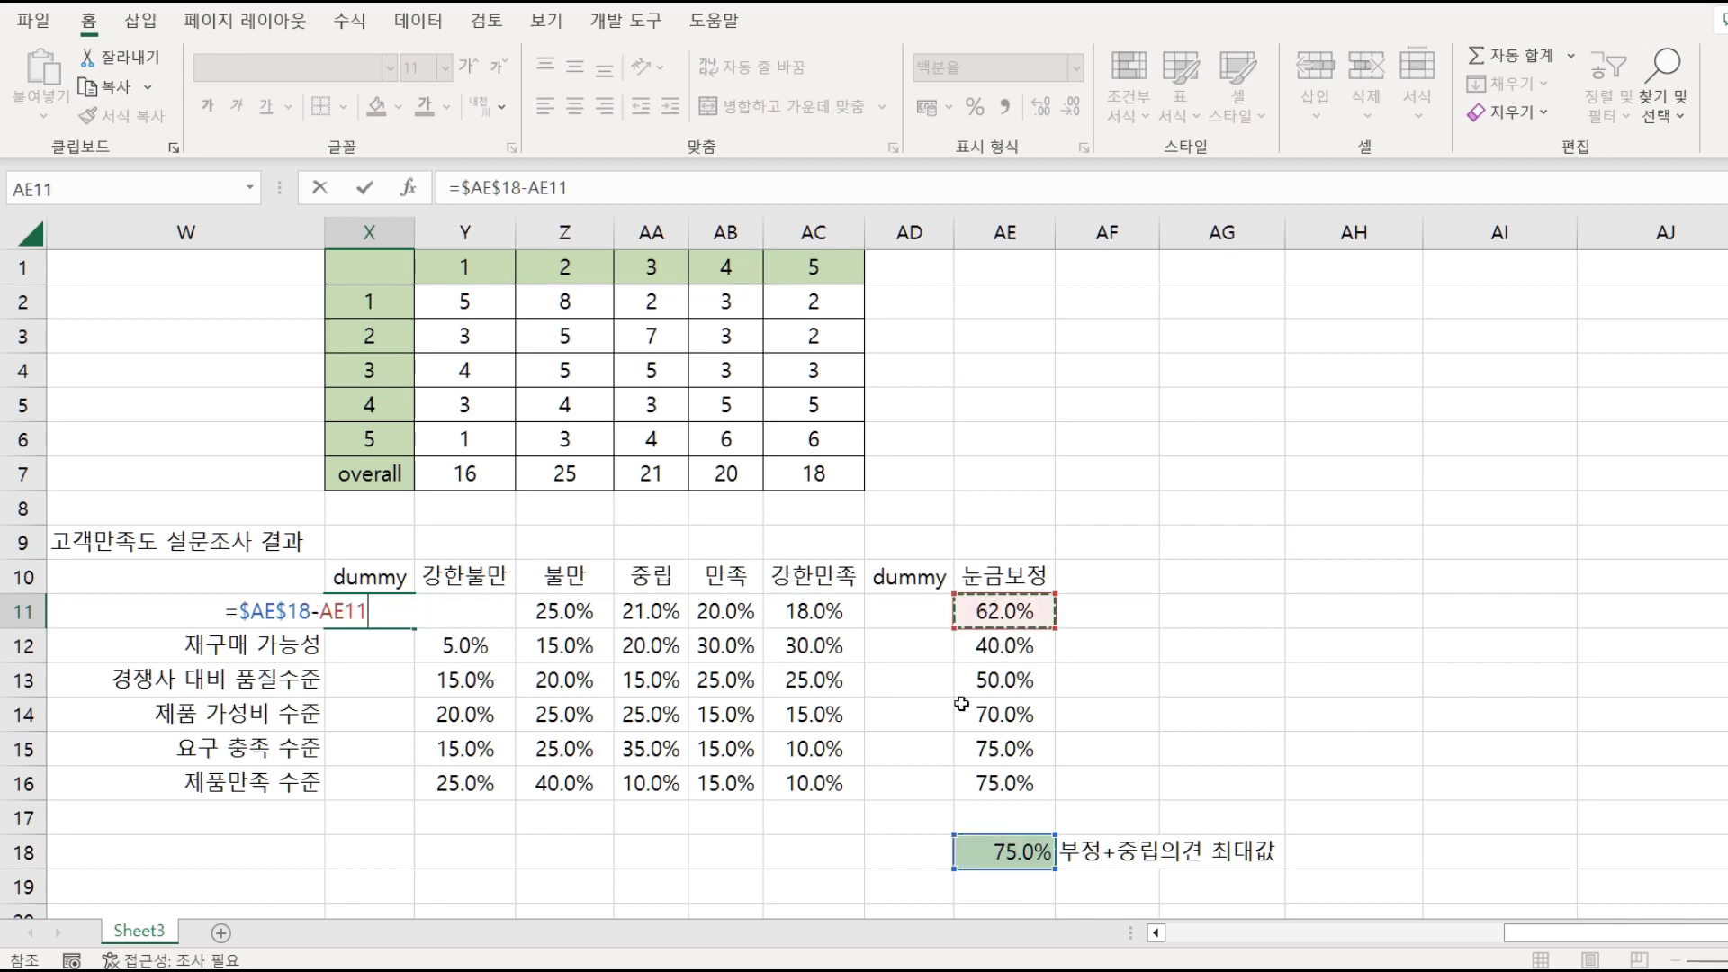
key("Return")
left_click(396, 621)
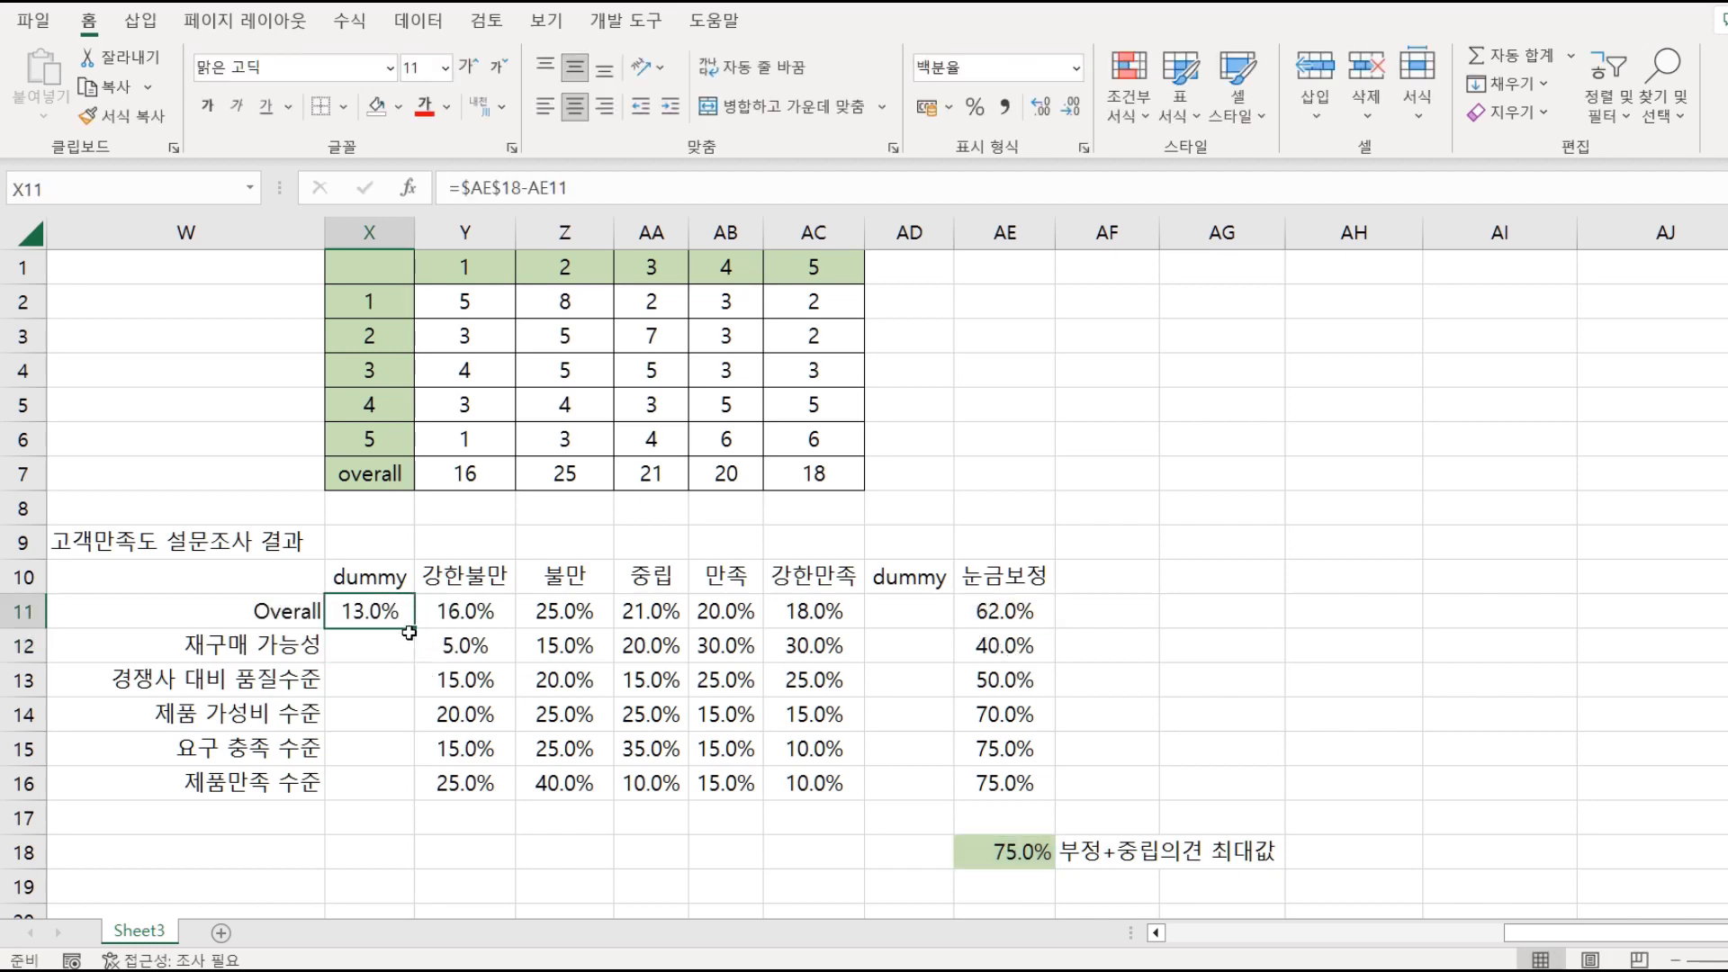
left_click_drag(413, 629, 419, 805)
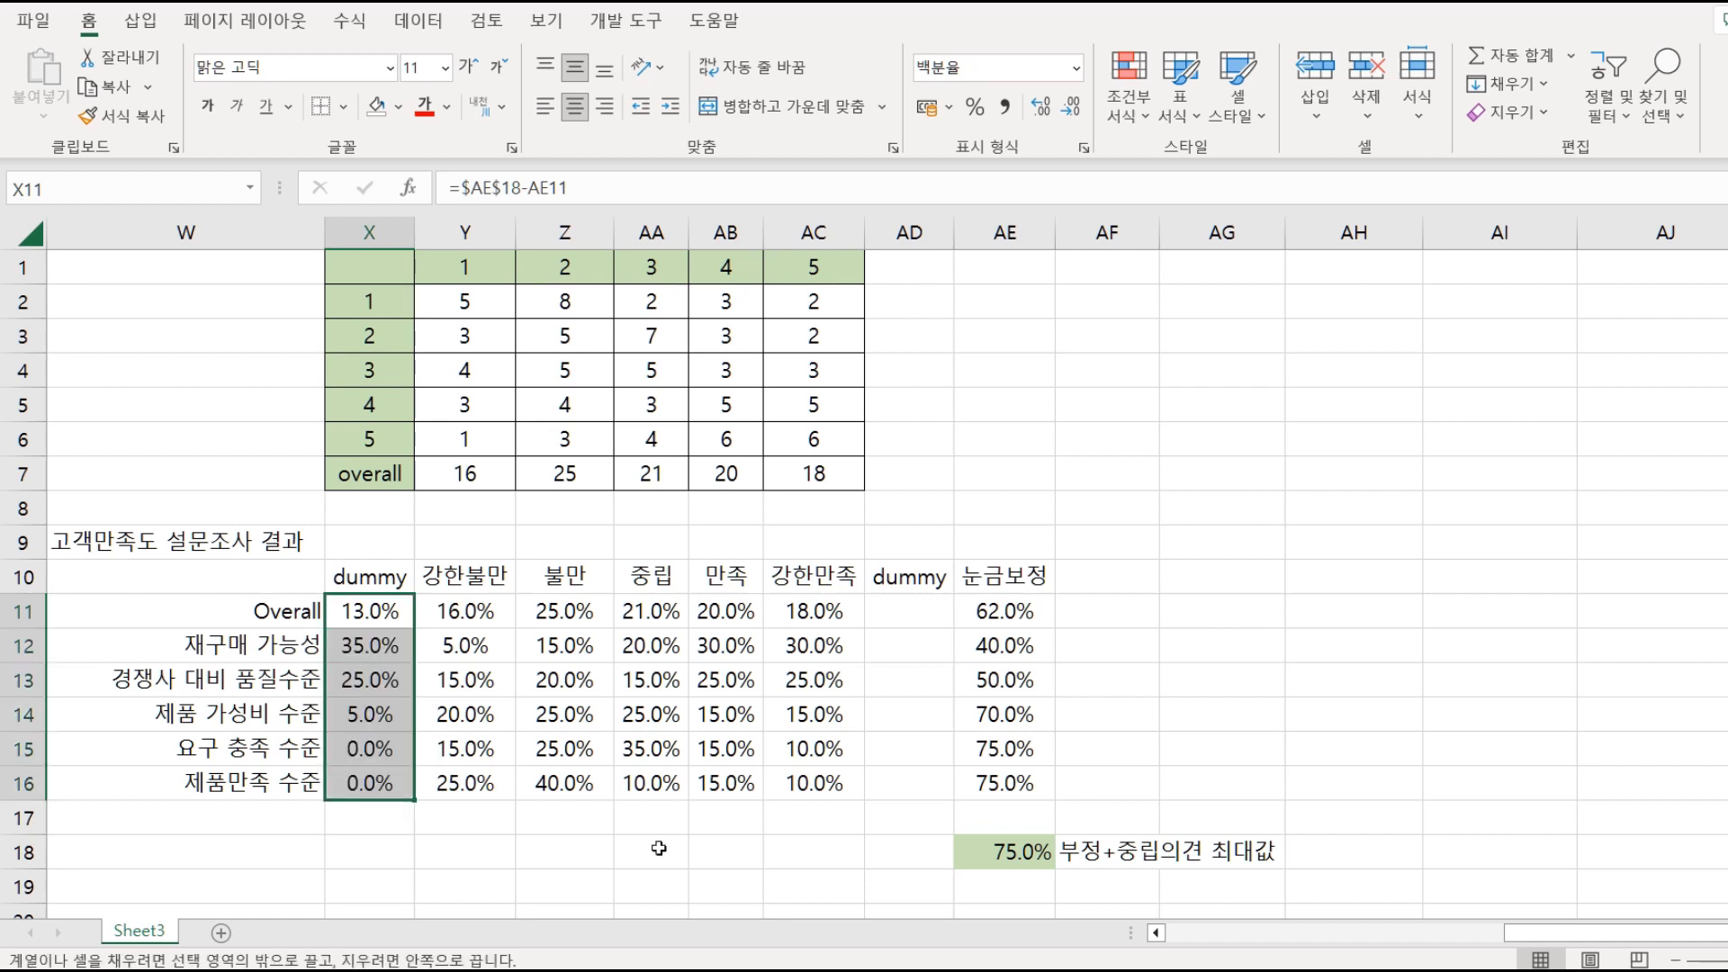
Fill the second dummy column AD11:AD16 with =1-X11.
left_click(915, 611)
type("=")
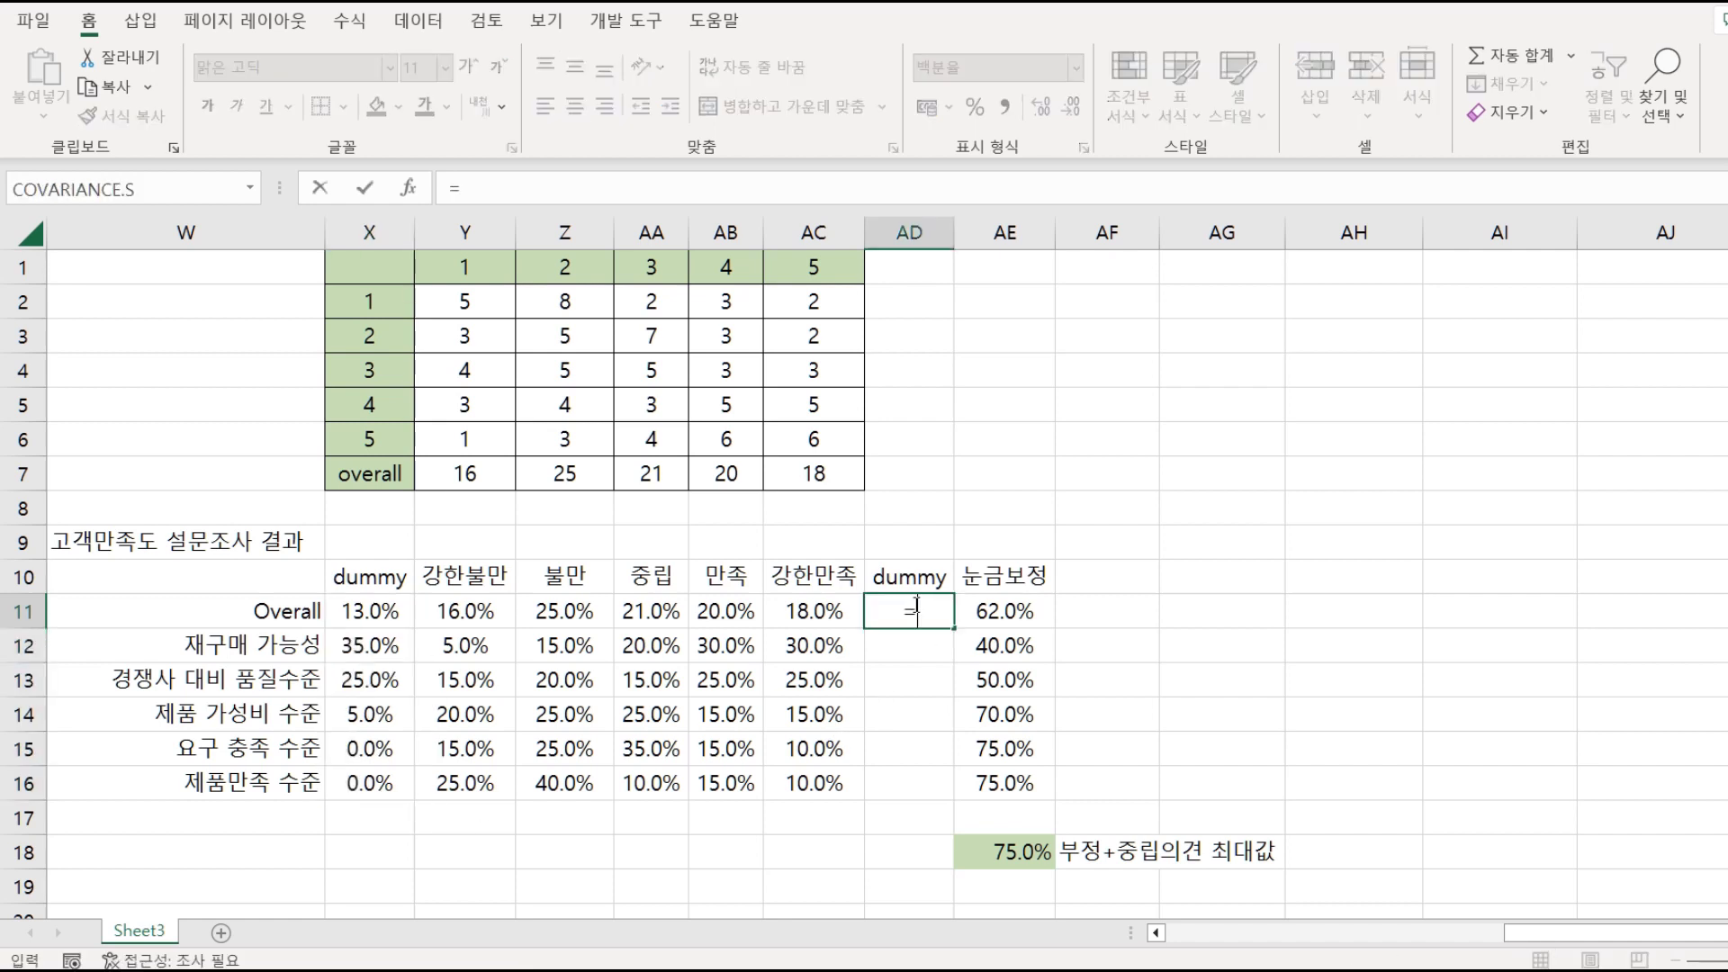
type("1-")
left_click(389, 615)
key("Return")
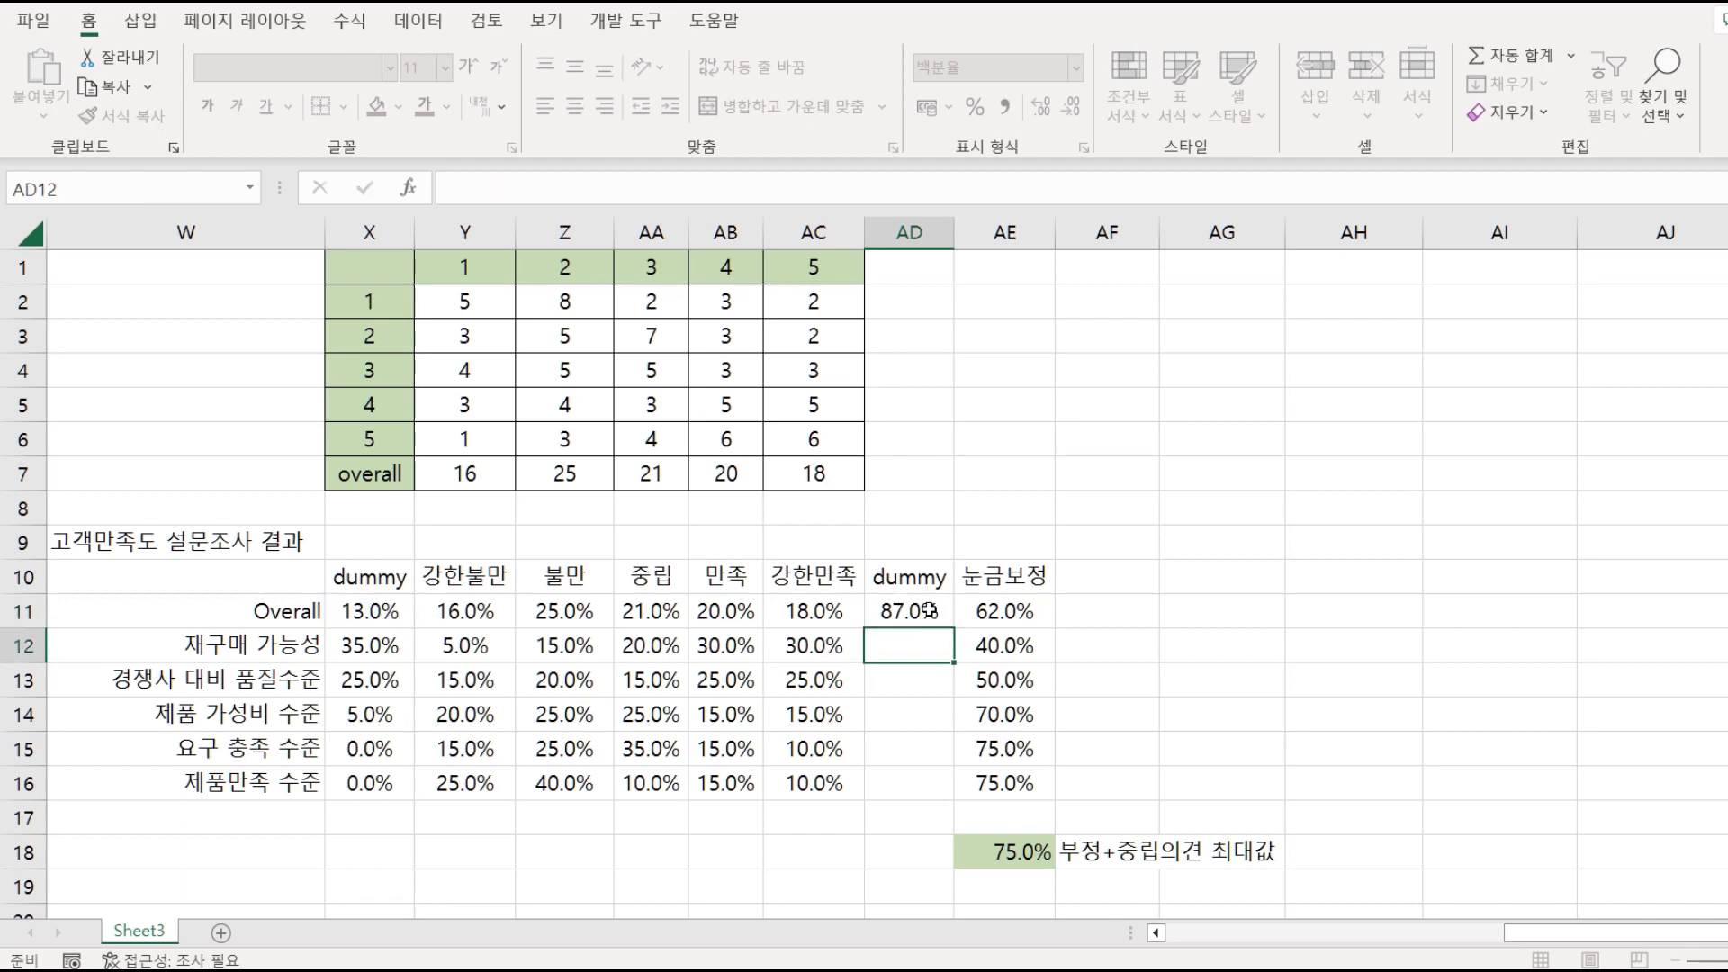
left_click(936, 621)
left_click_drag(956, 632, 963, 799)
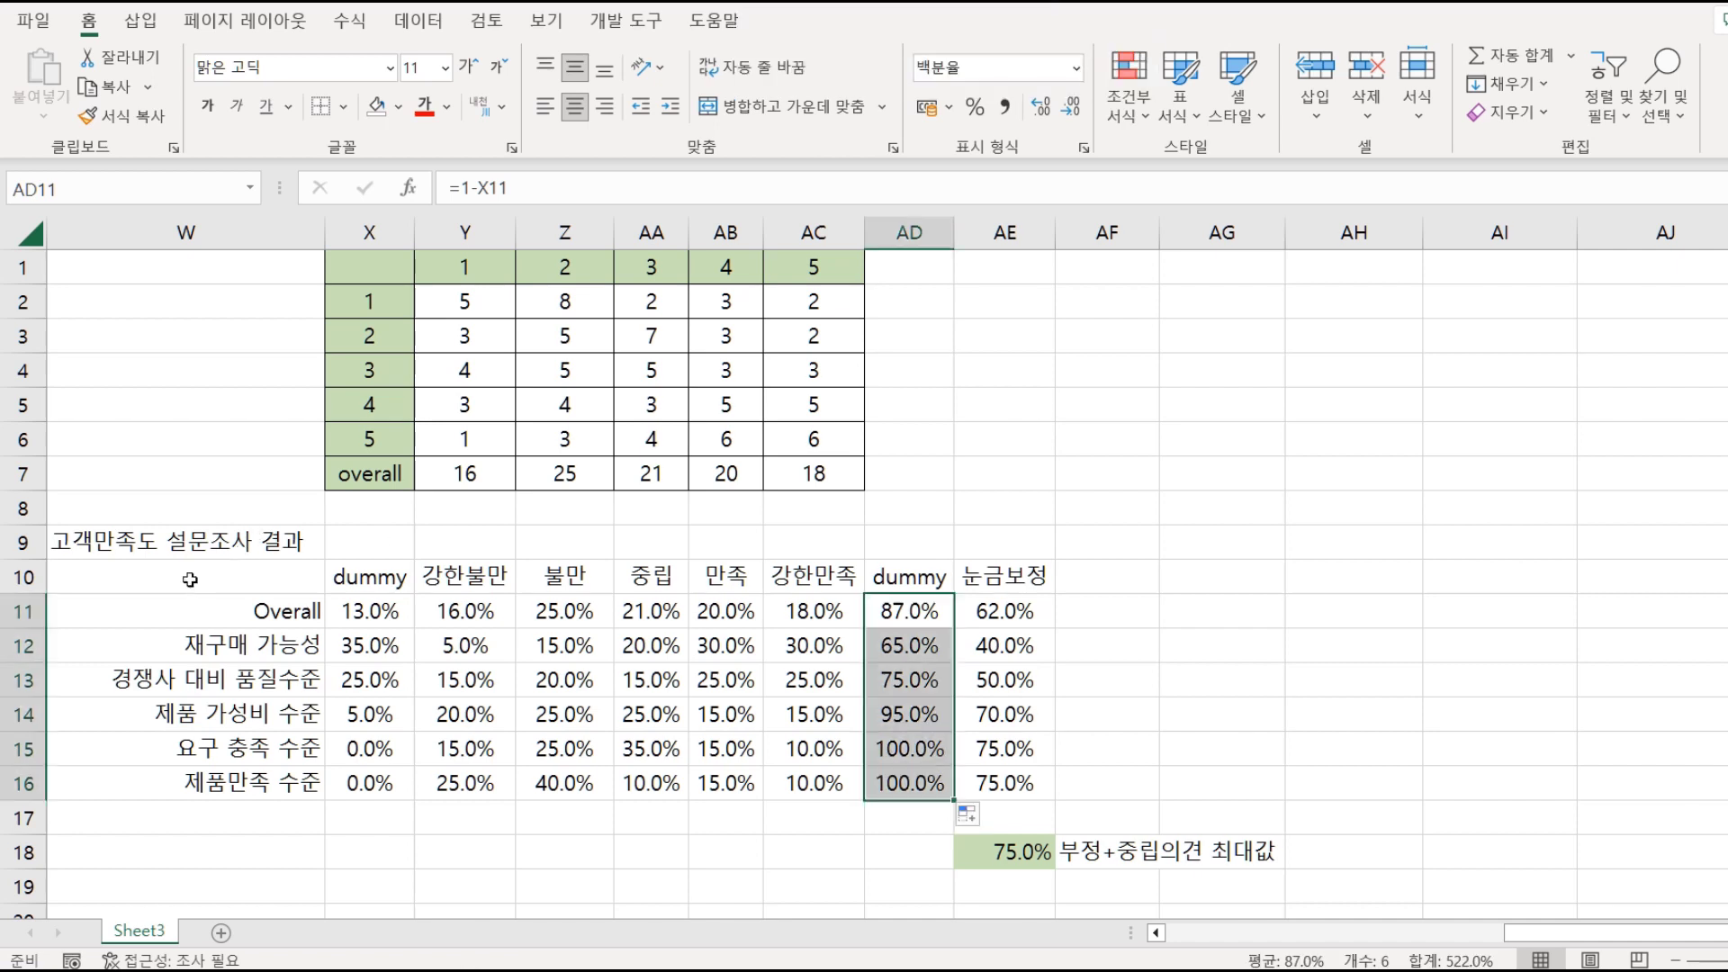
Insert a stacked bar chart (누적 가로 막대형) from the survey result table W10:AD16.
left_click_drag(189, 578, 900, 781)
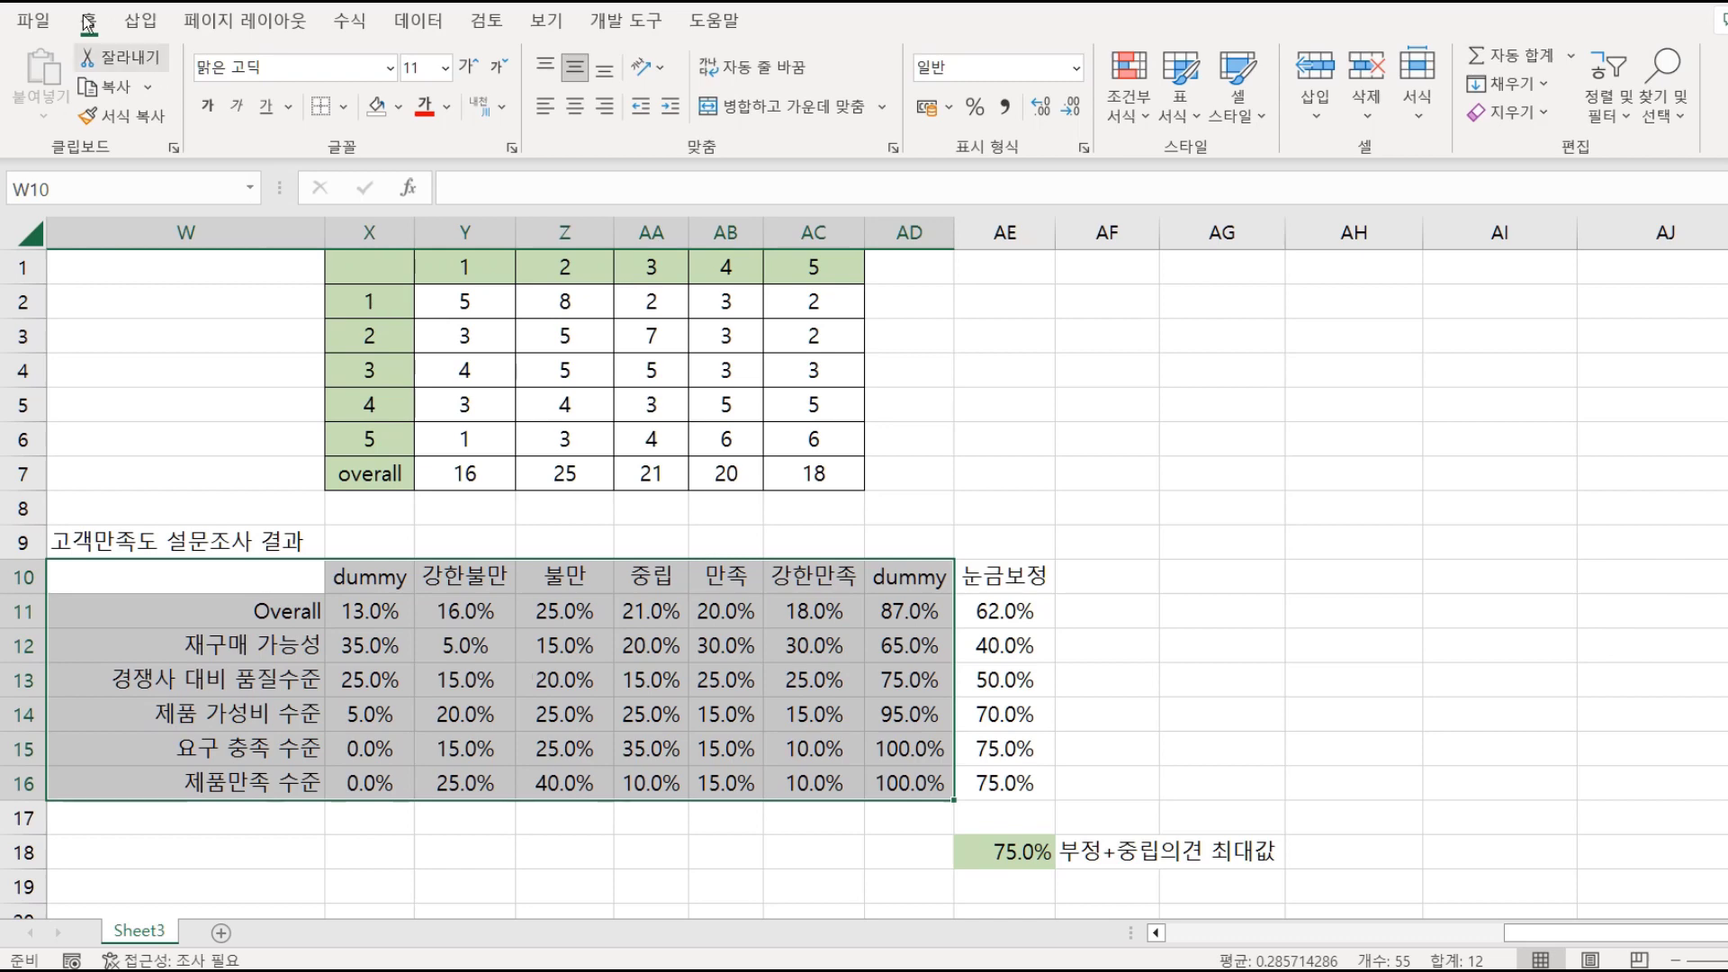
left_click(137, 16)
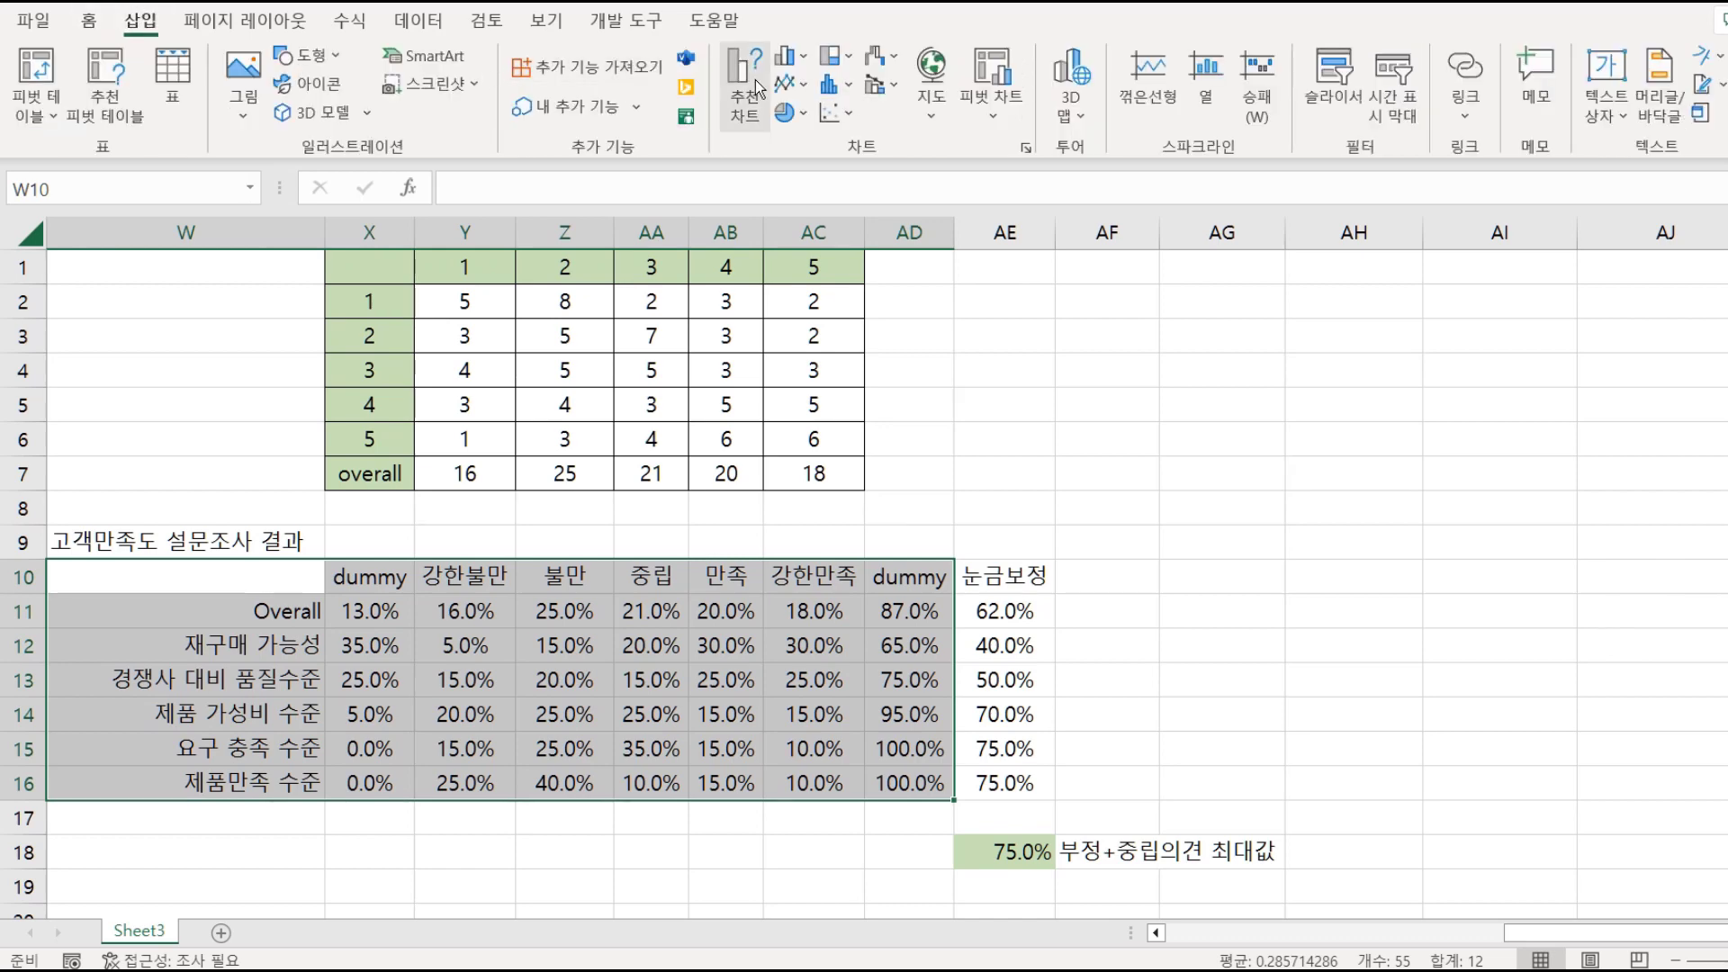
left_click(745, 108)
scroll(775, 511, "down", 2)
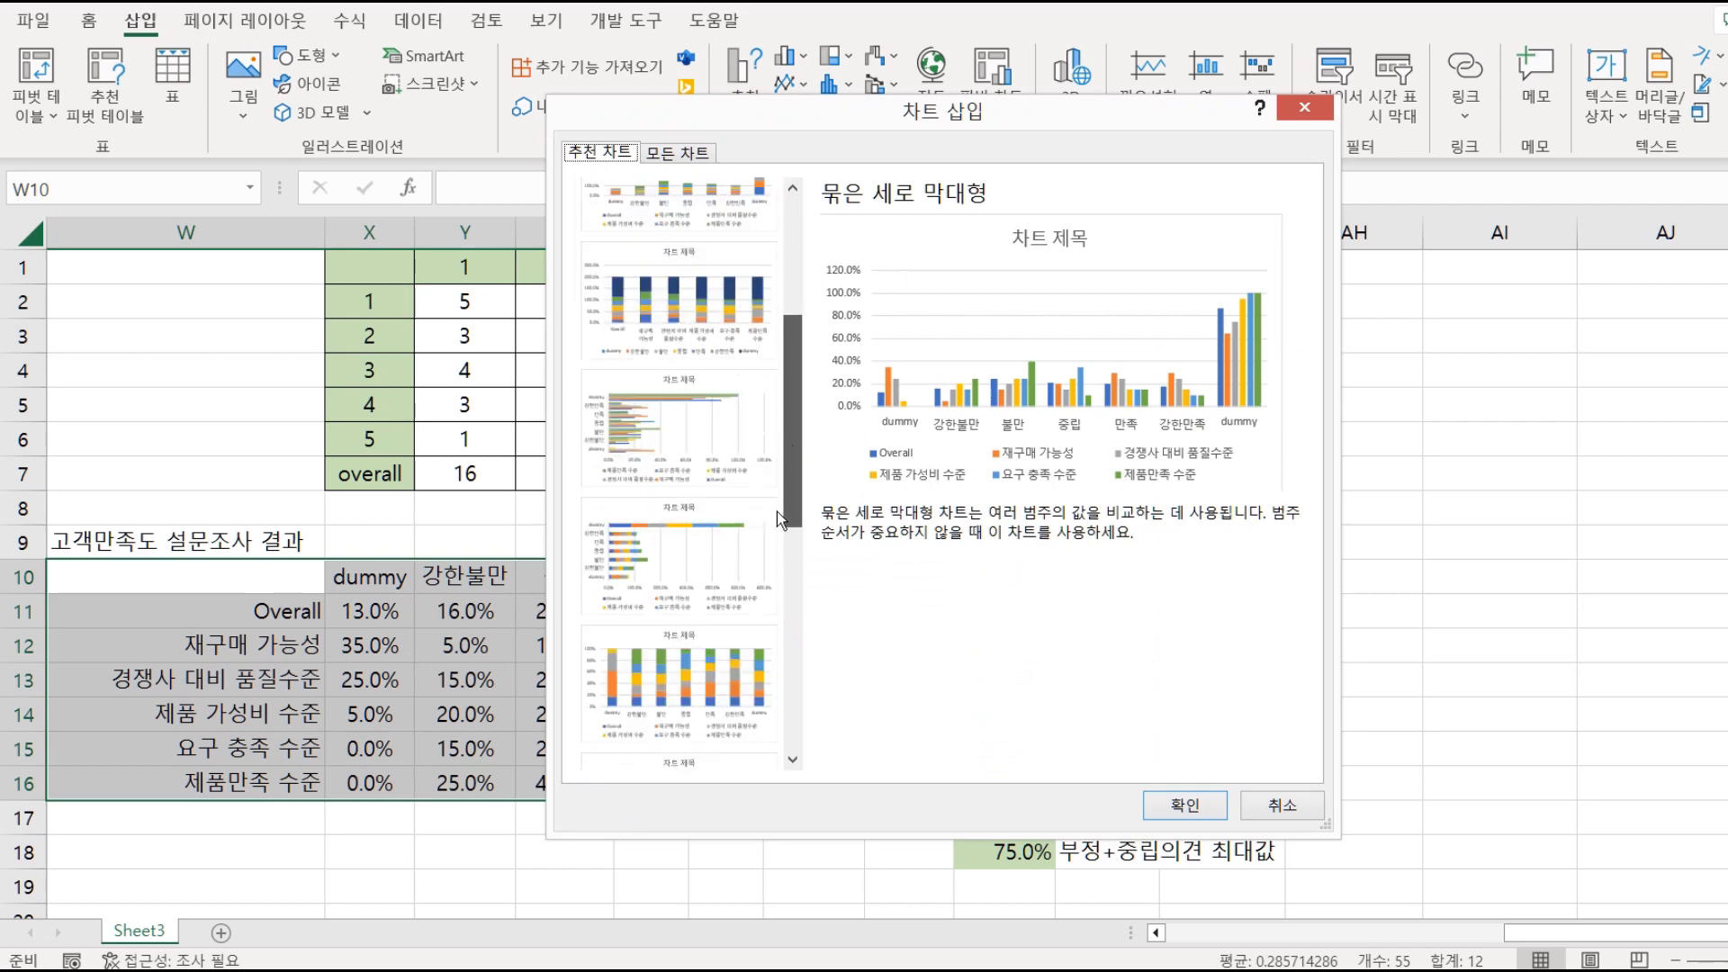
scroll(776, 511, "down", 1)
left_click(666, 531)
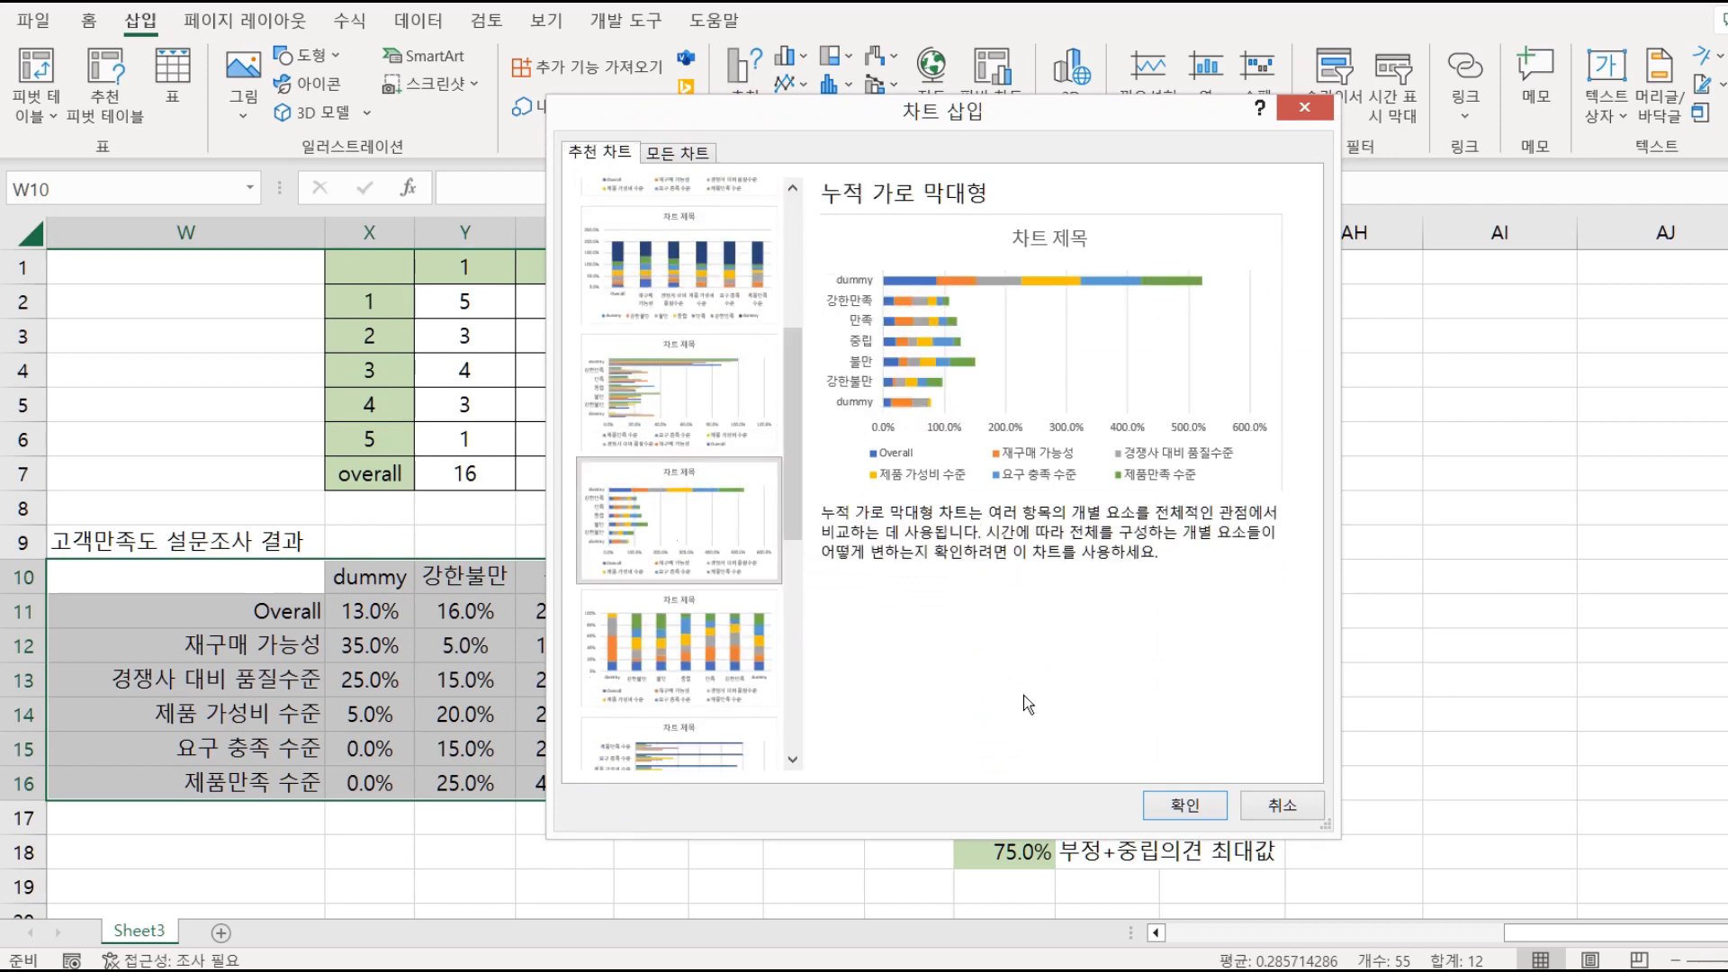
left_click(1158, 804)
Link the chart title to cell W9 with =Sheet3!$W$9.
left_click(959, 411)
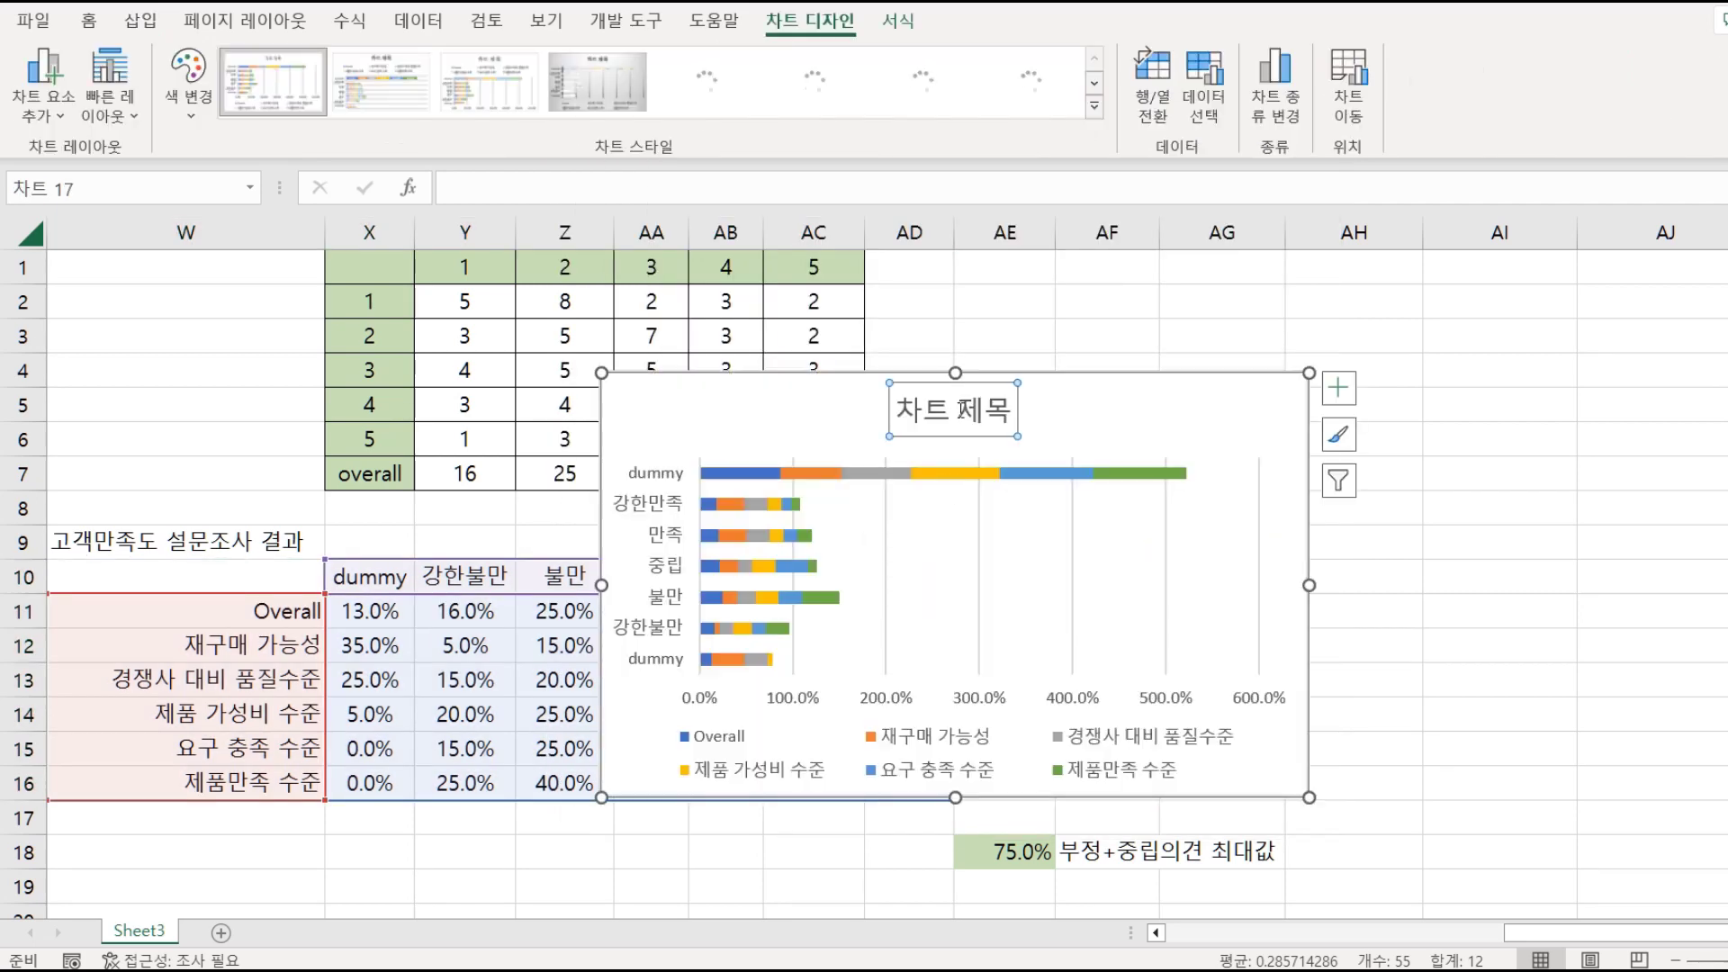
type("=")
left_click(258, 548)
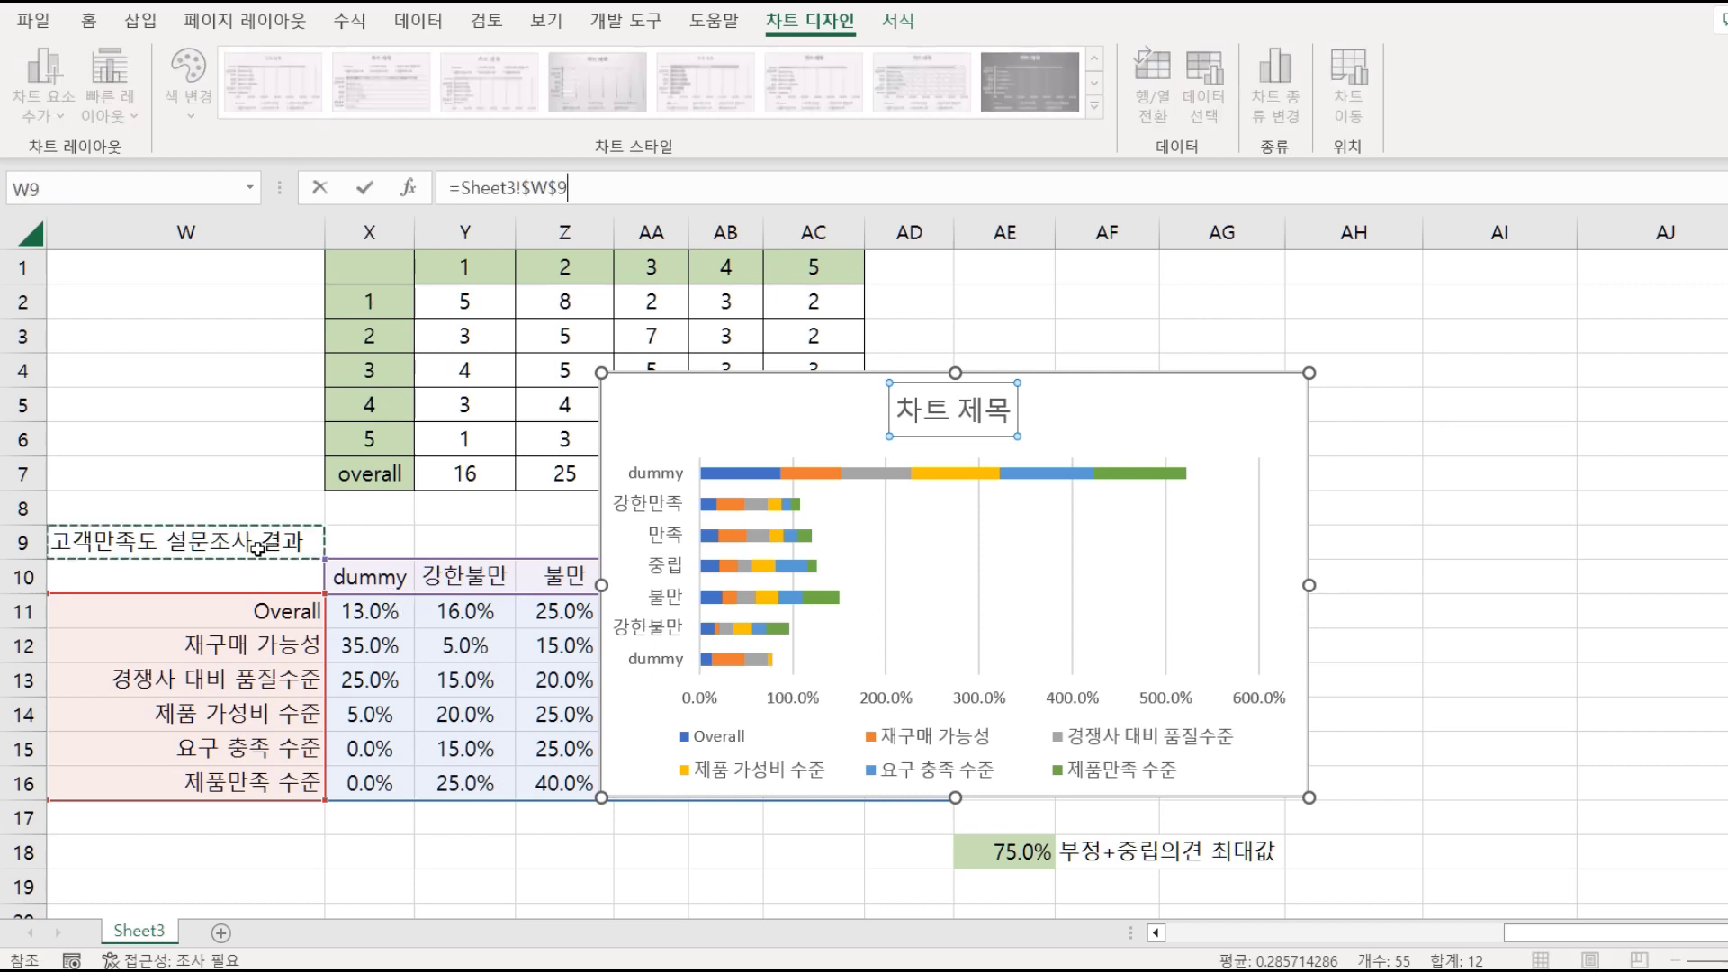
key("Return")
Switch the chart's rows and columns in its data source so the survey items form the category axis.
right_click(1018, 611)
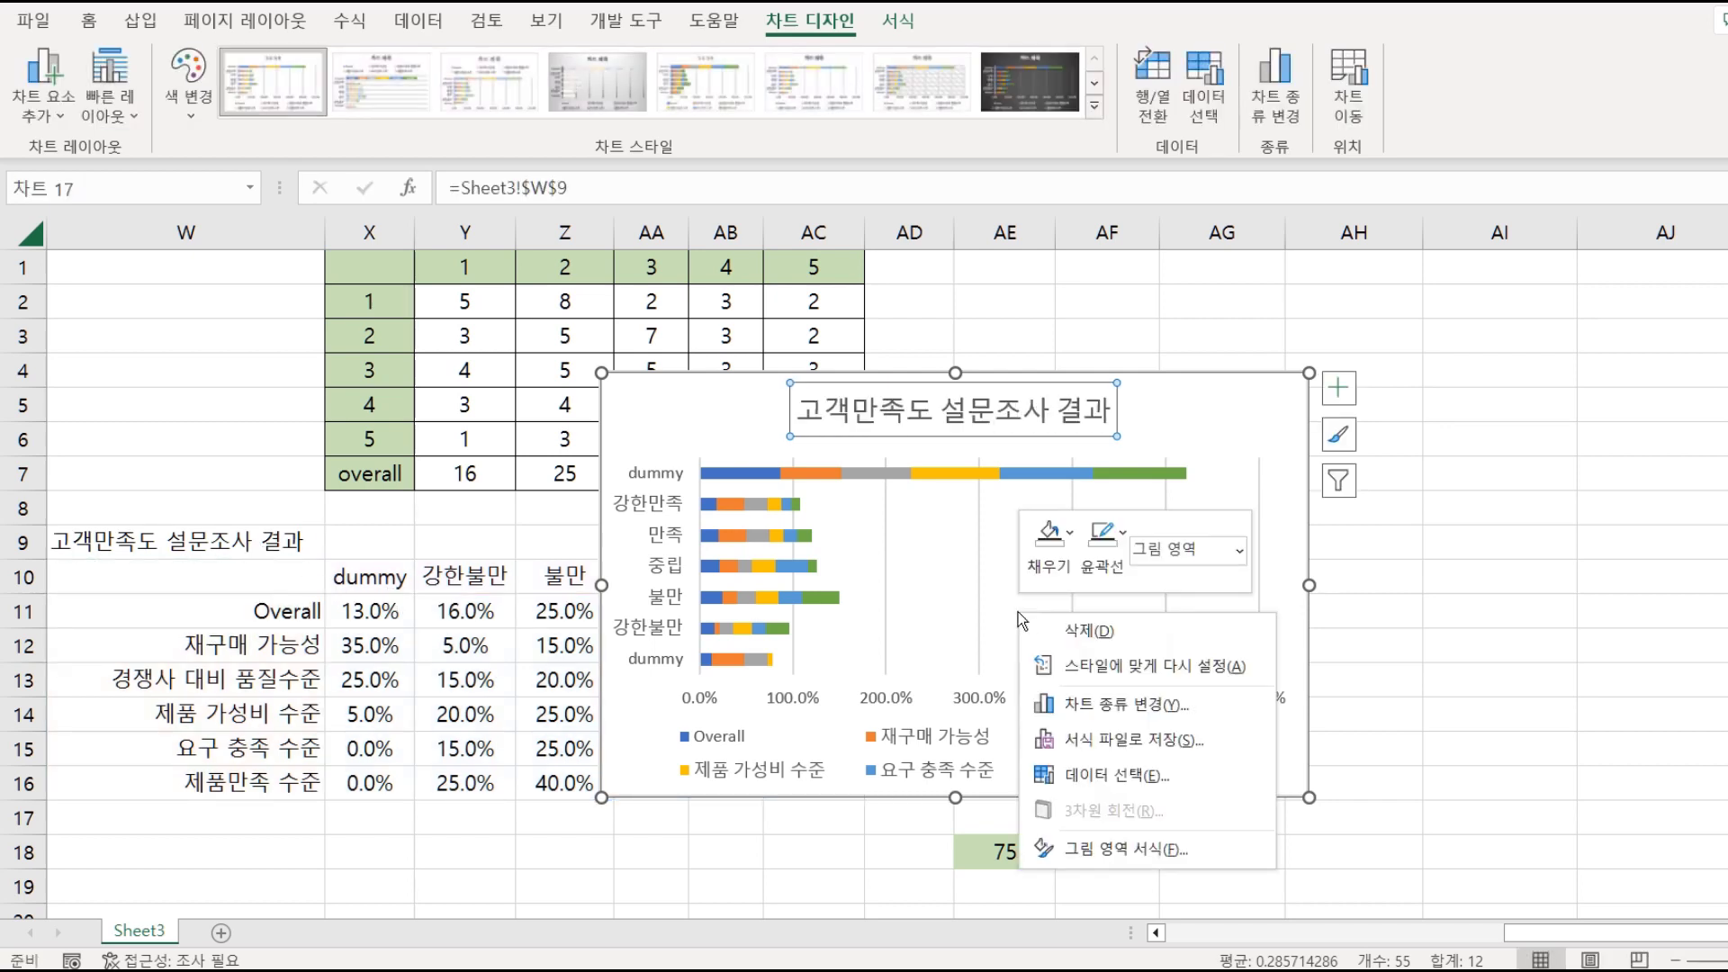
left_click(1088, 776)
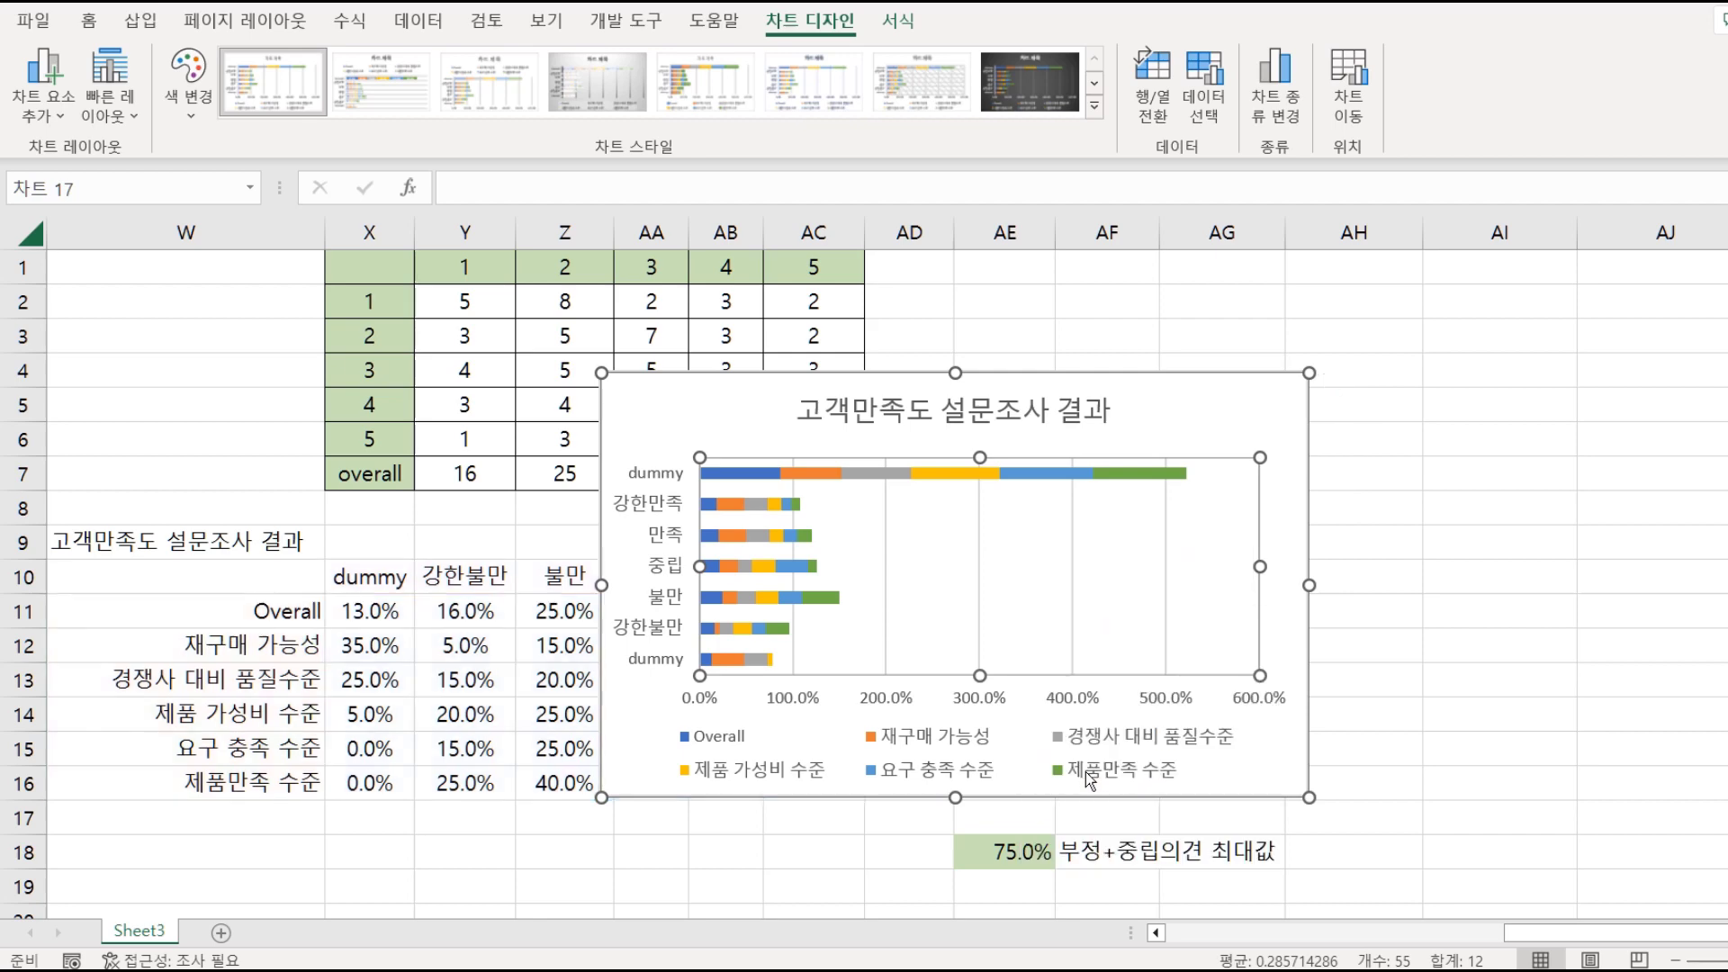
left_click(1010, 649)
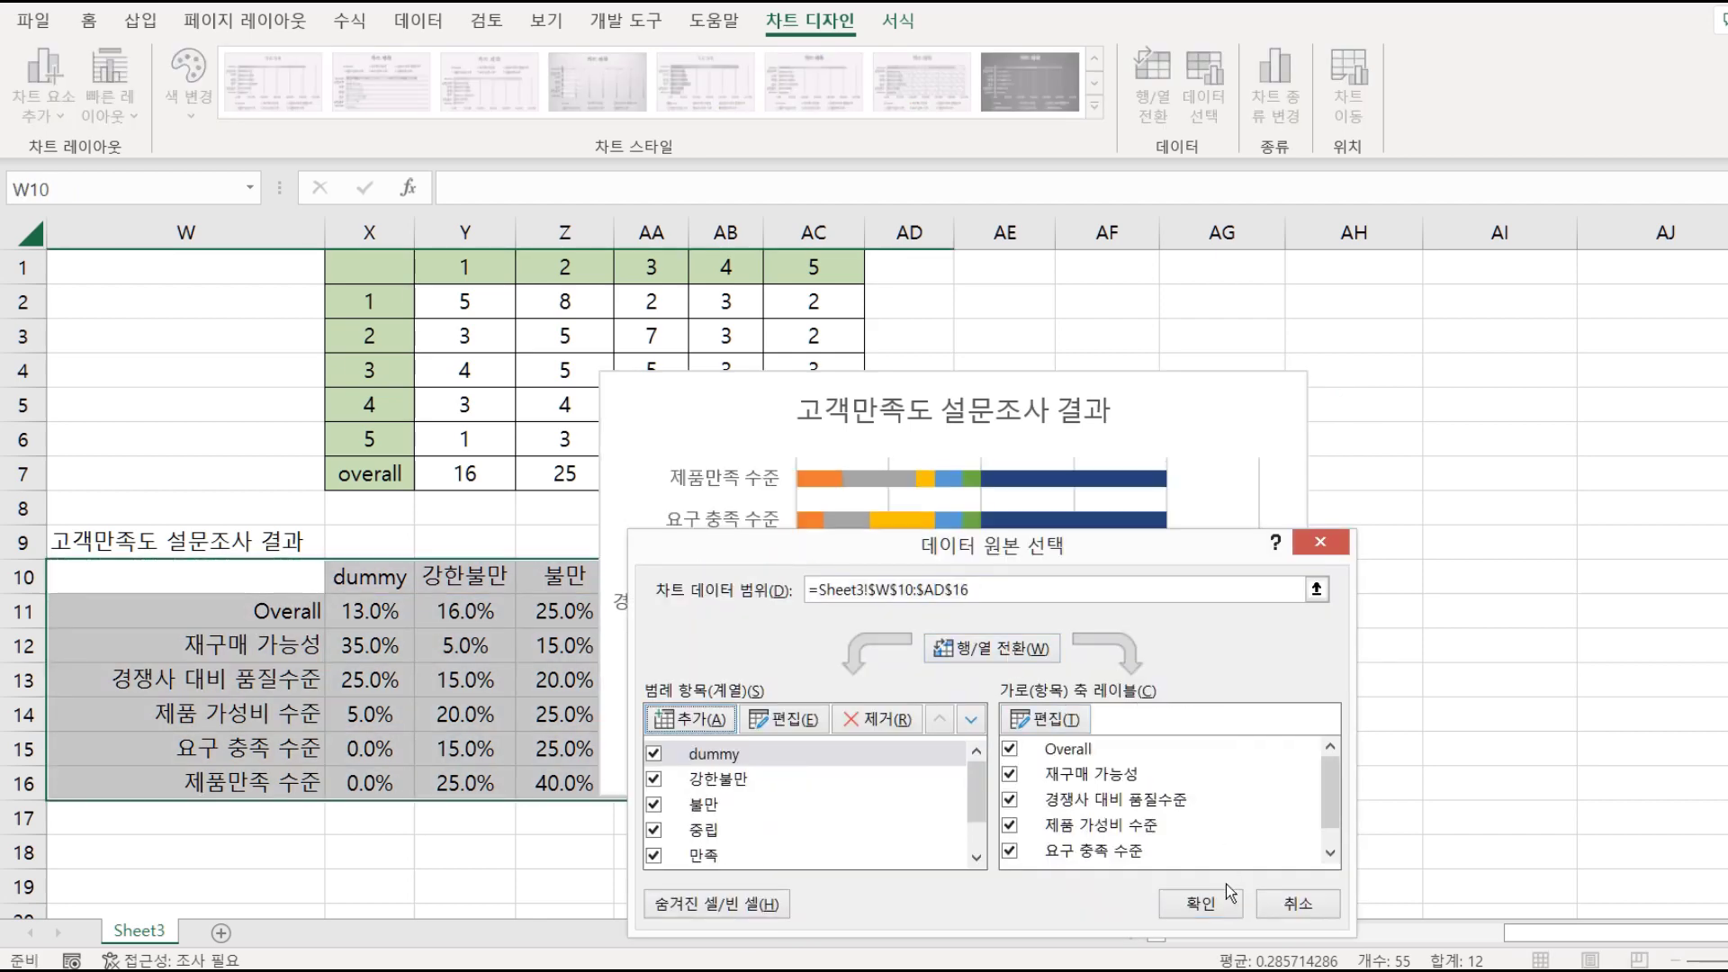
left_click(1206, 904)
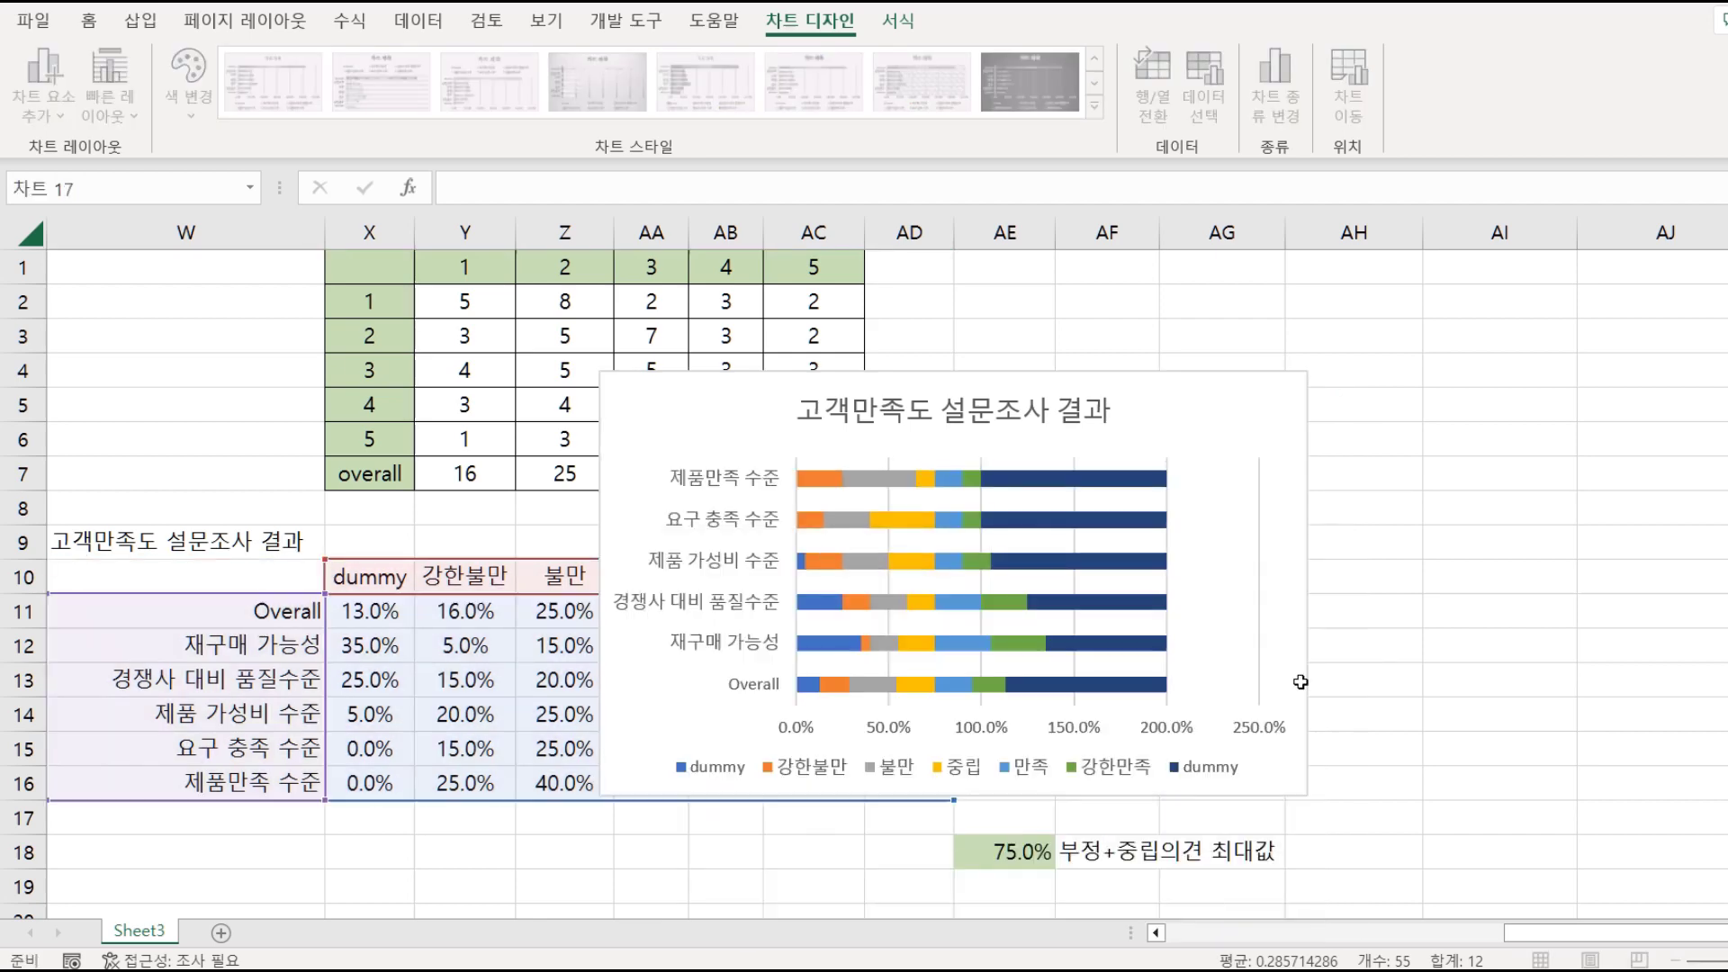
Reduce the gap width in the data series options so the chart's bars are thicker.
left_click(1105, 490)
right_click(1105, 491)
left_click(1158, 752)
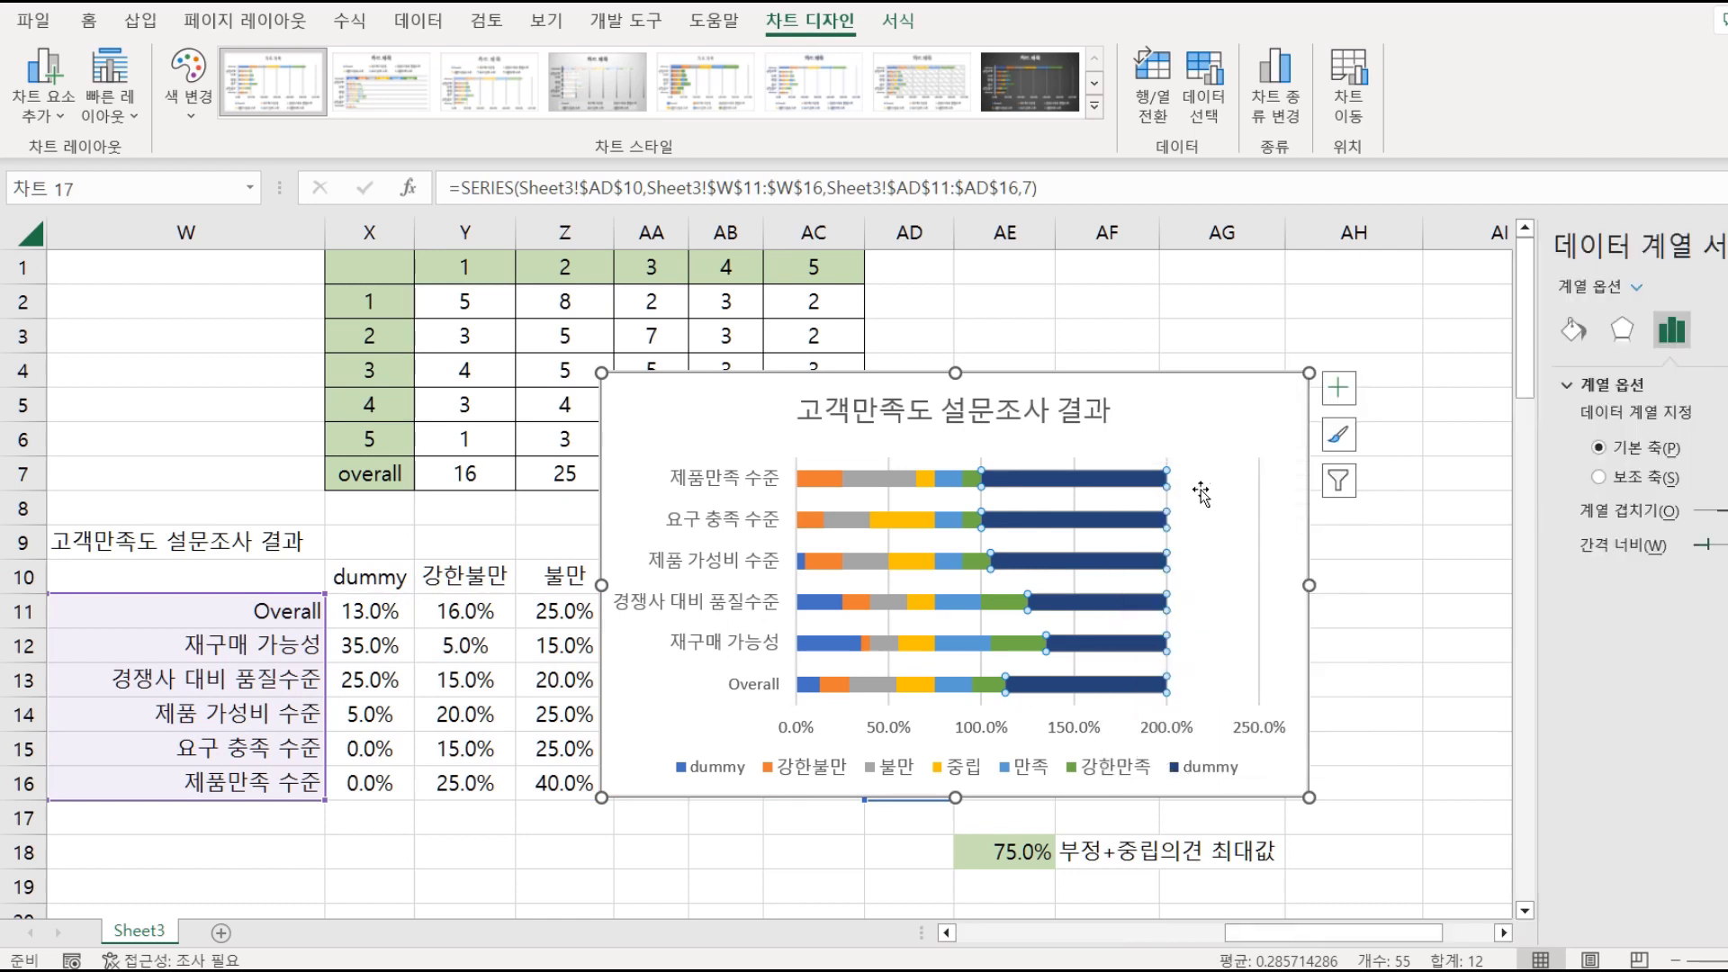
Set the second dummy series (AD11:AD16) to no outline and no fill.
right_click(1105, 478)
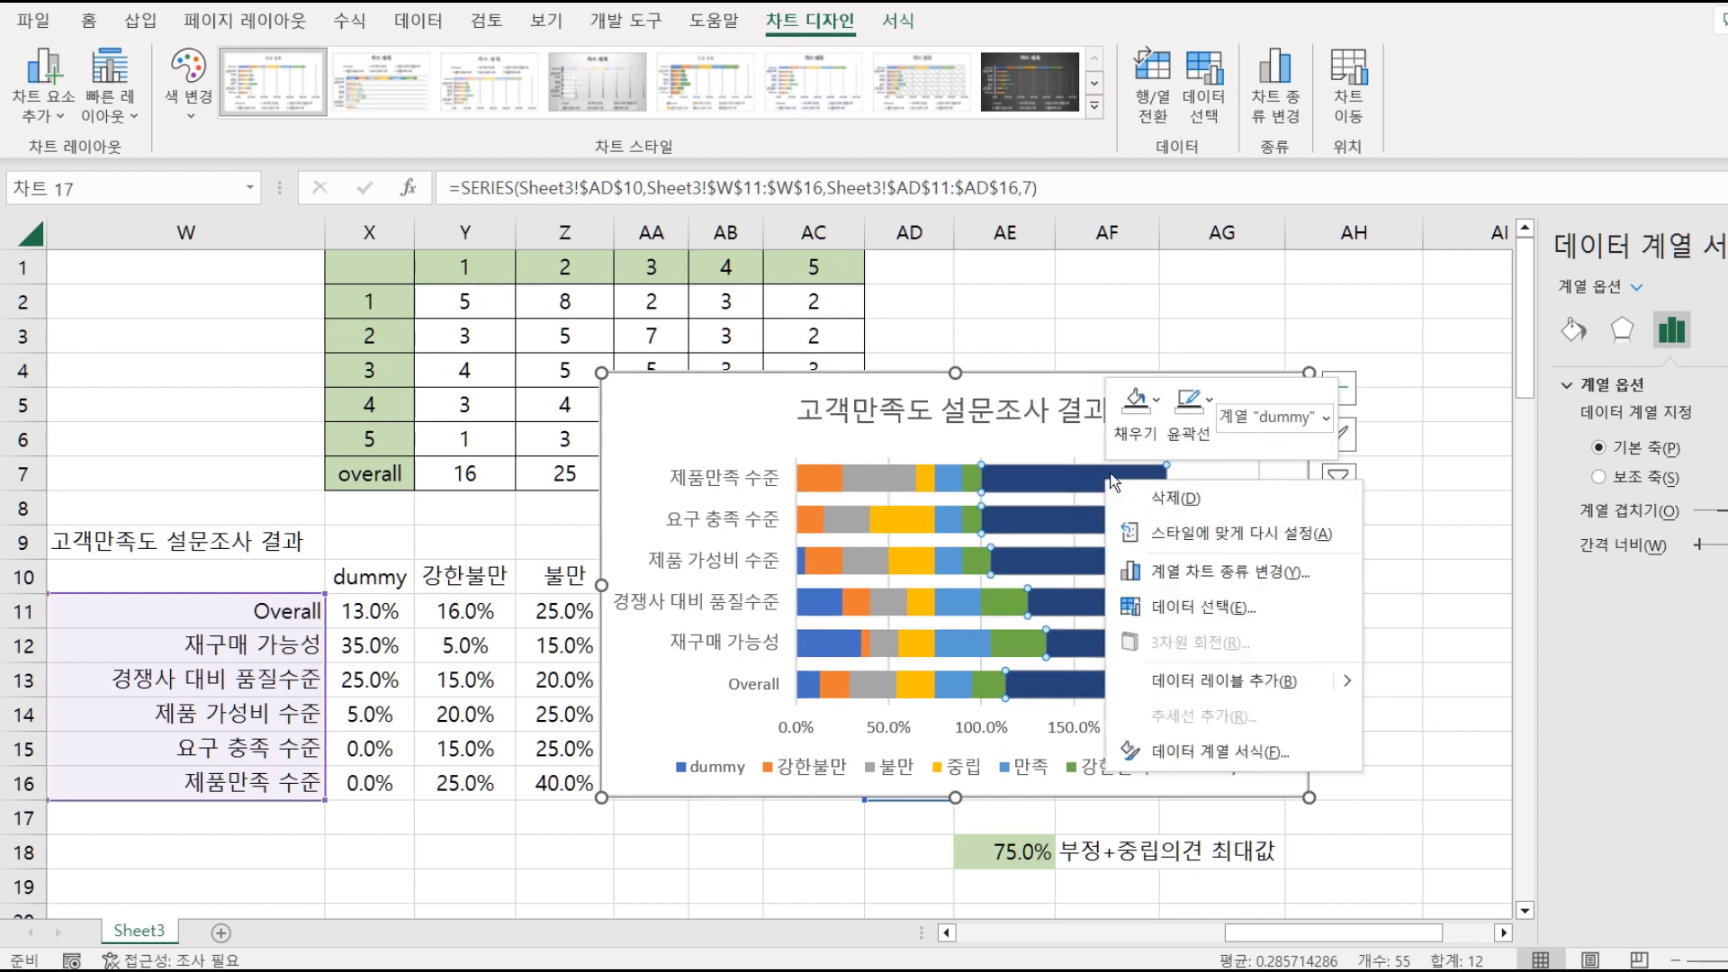
left_click(1188, 409)
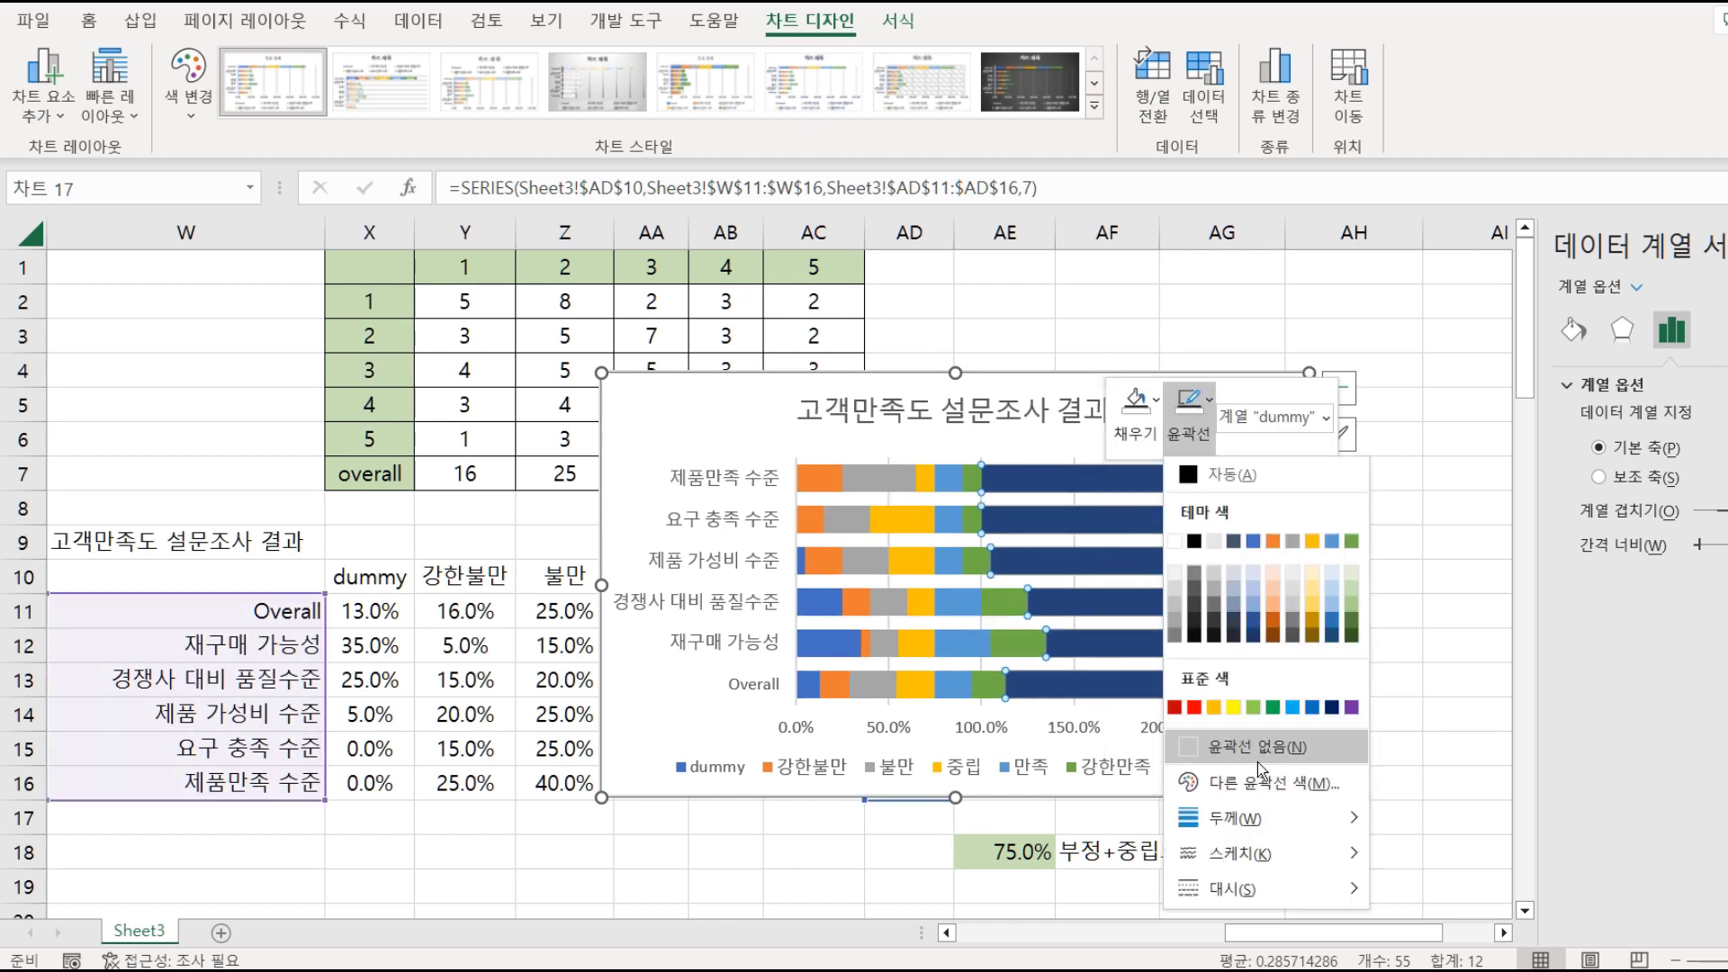
left_click(1259, 760)
left_click(1135, 412)
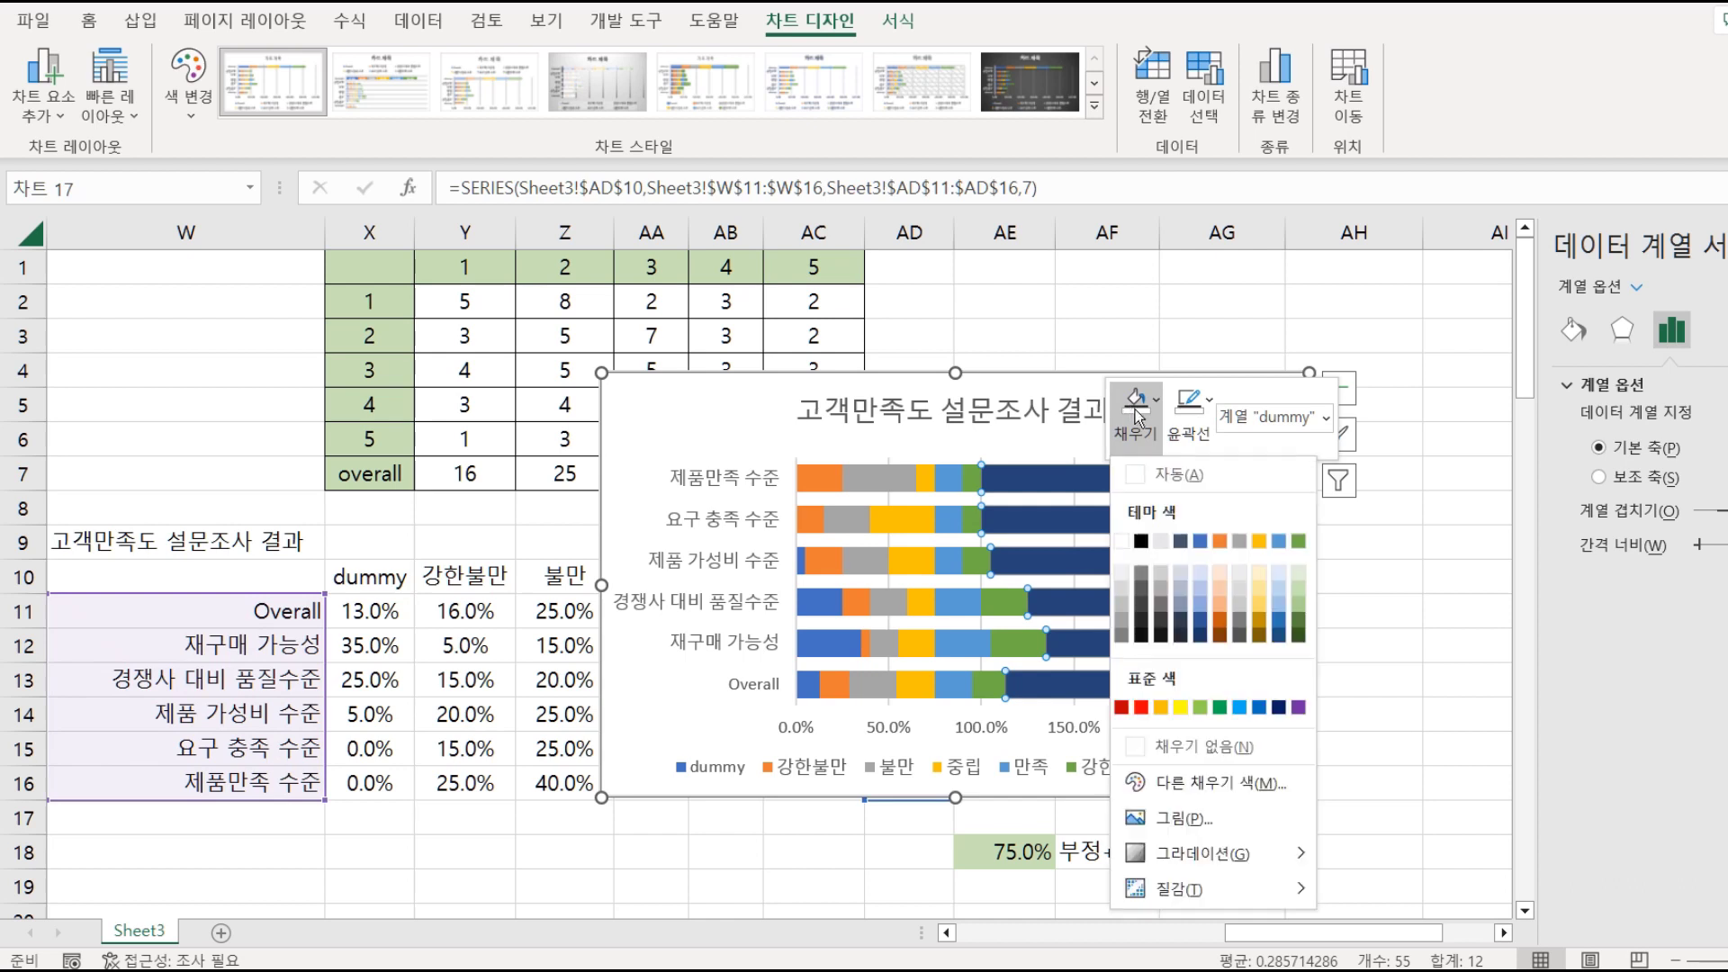
left_click(1109, 767)
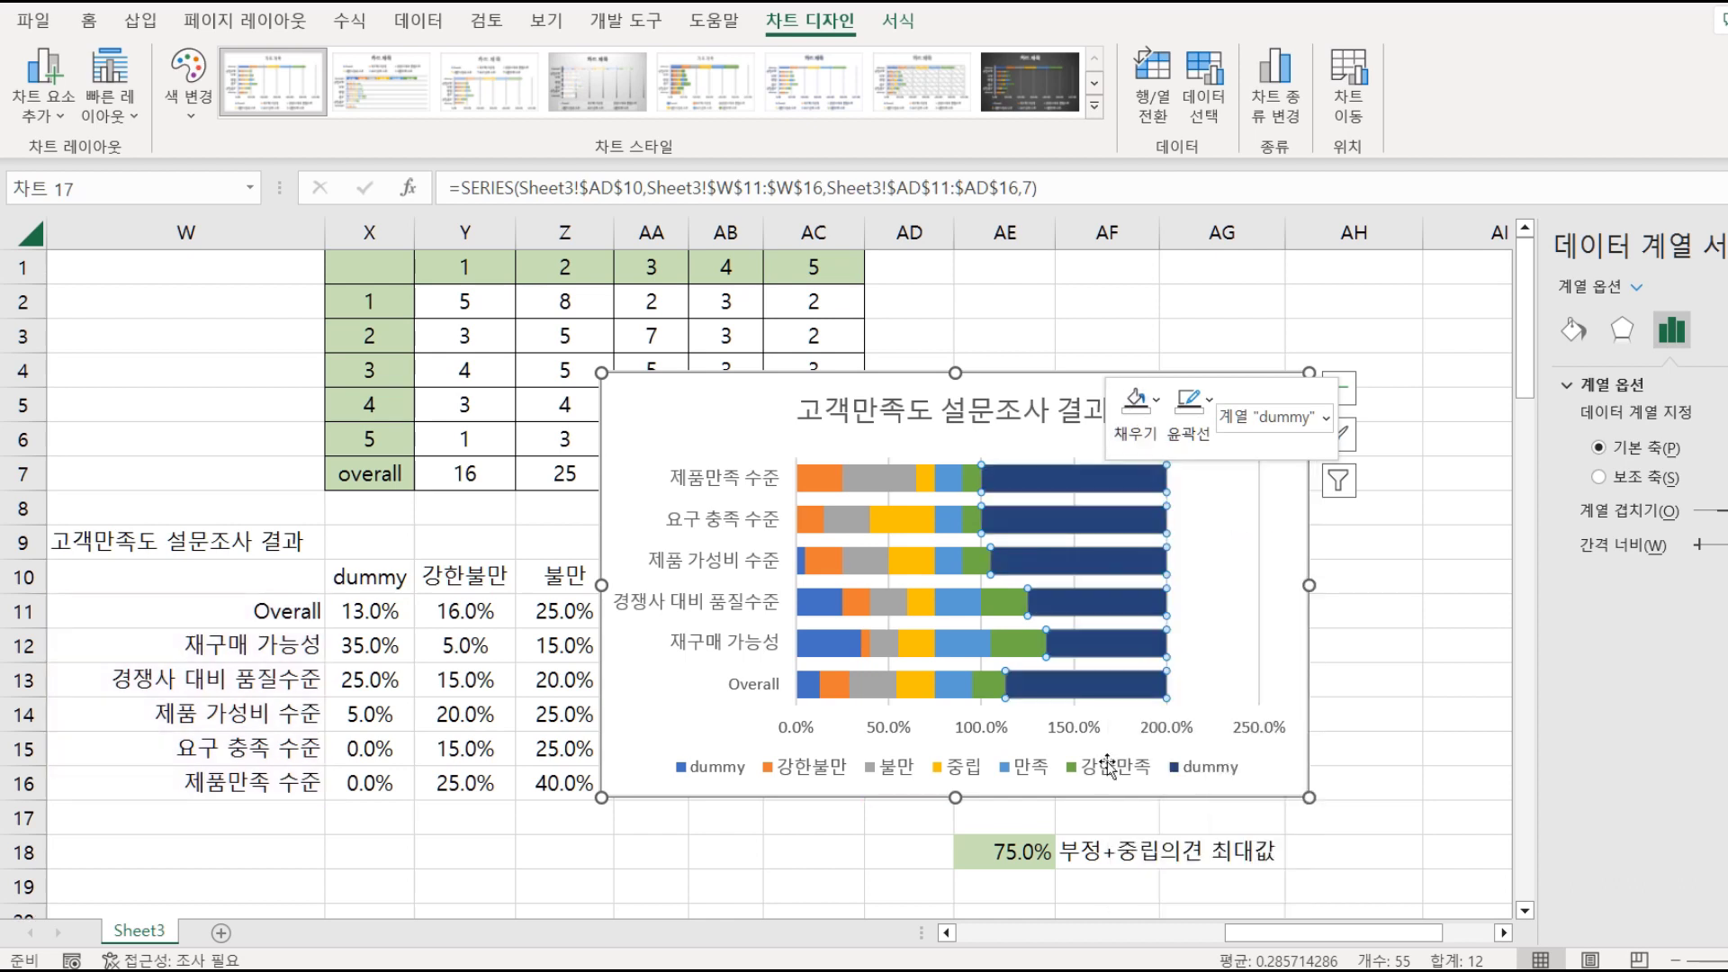
Set the first dummy series (X11:X16) to no fill.
left_click(835, 655)
right_click(837, 655)
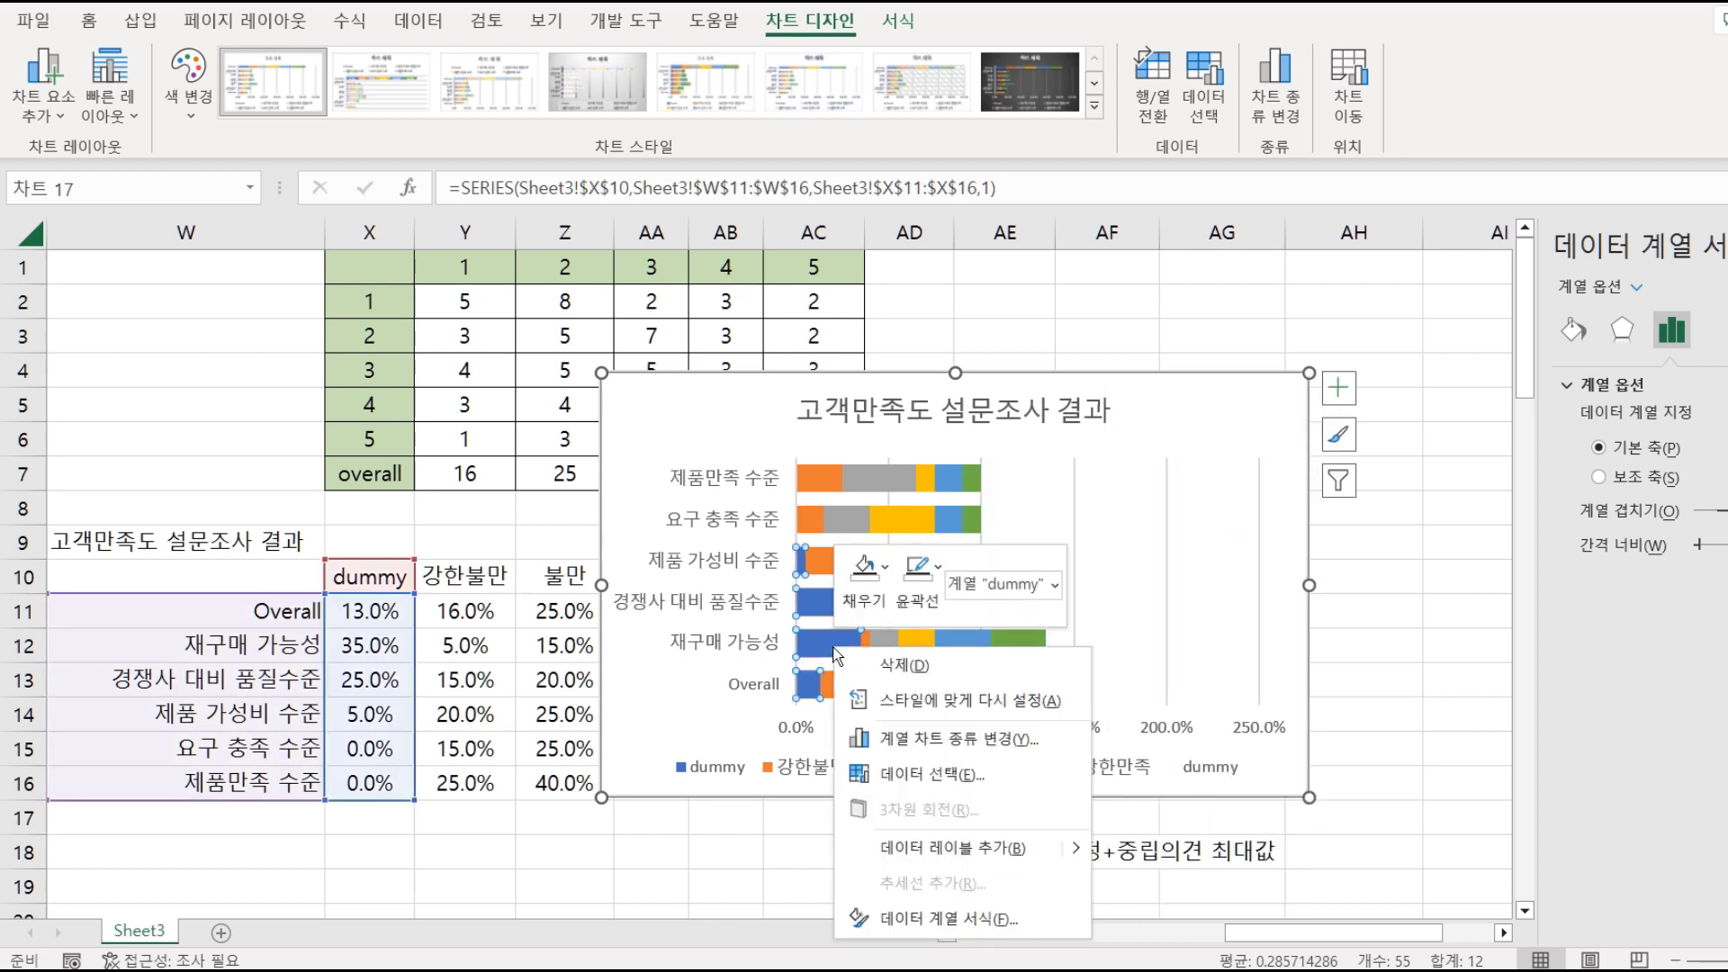
left_click(864, 572)
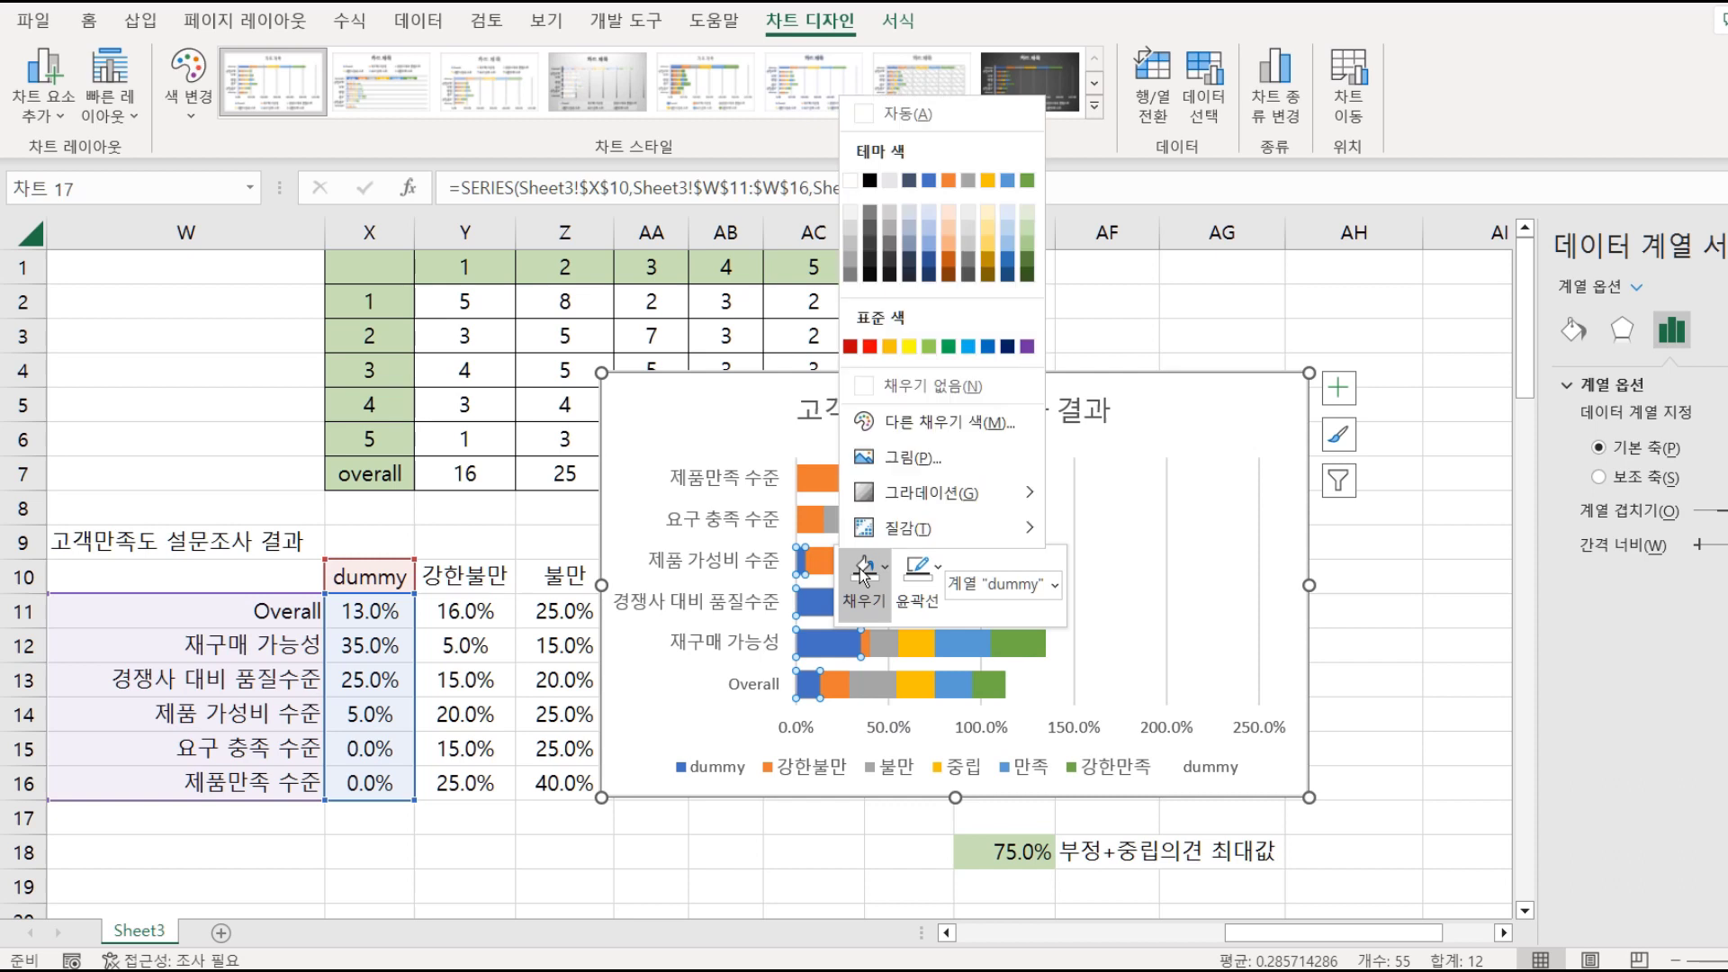
left_click(915, 387)
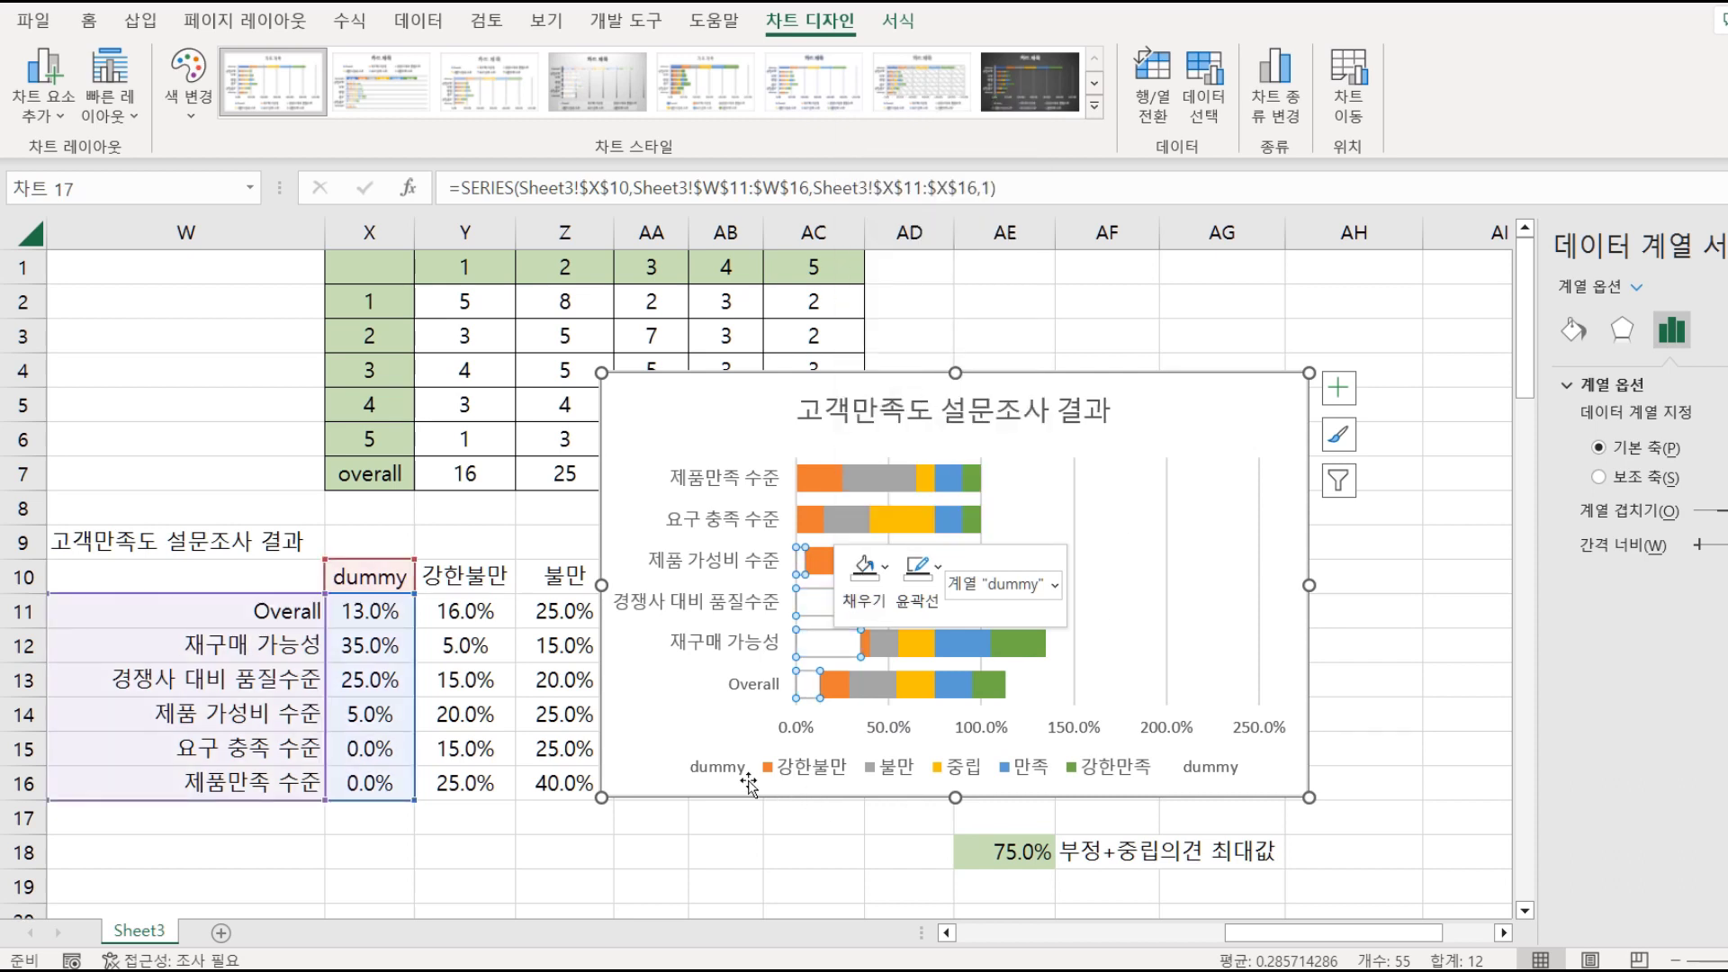
Delete both dummy entries from the legend and the vertical gridlines from the chart.
left_click(720, 765)
left_click(720, 765)
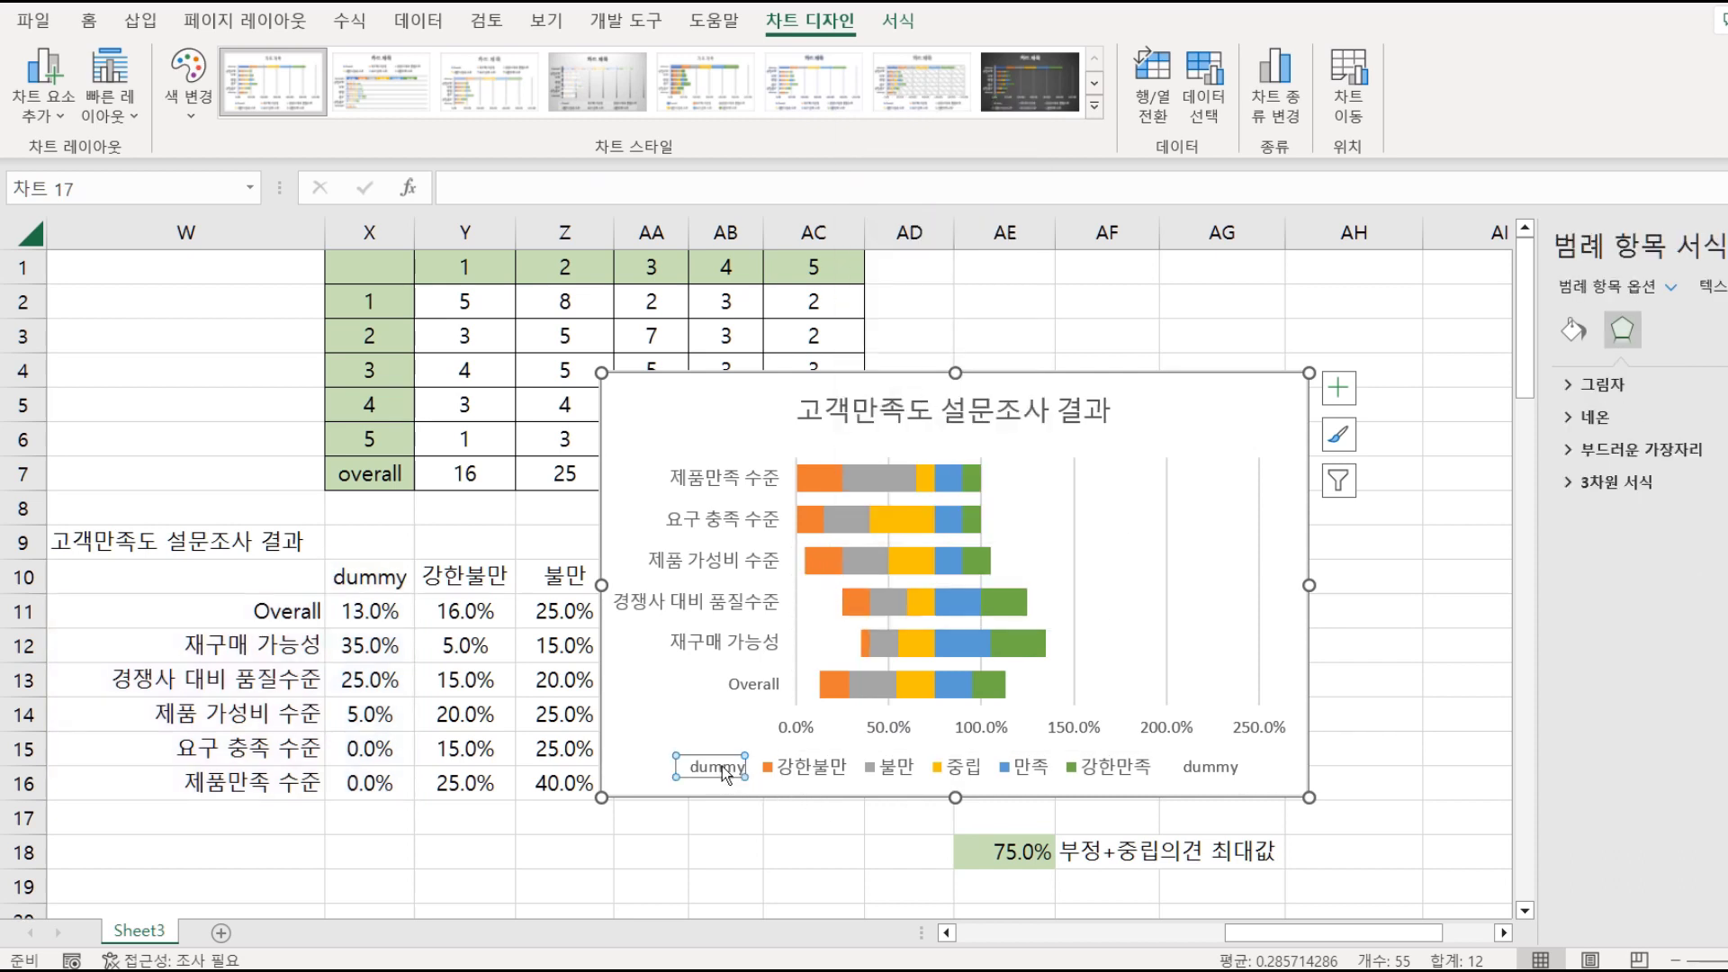
key("Delete")
left_click(1167, 774)
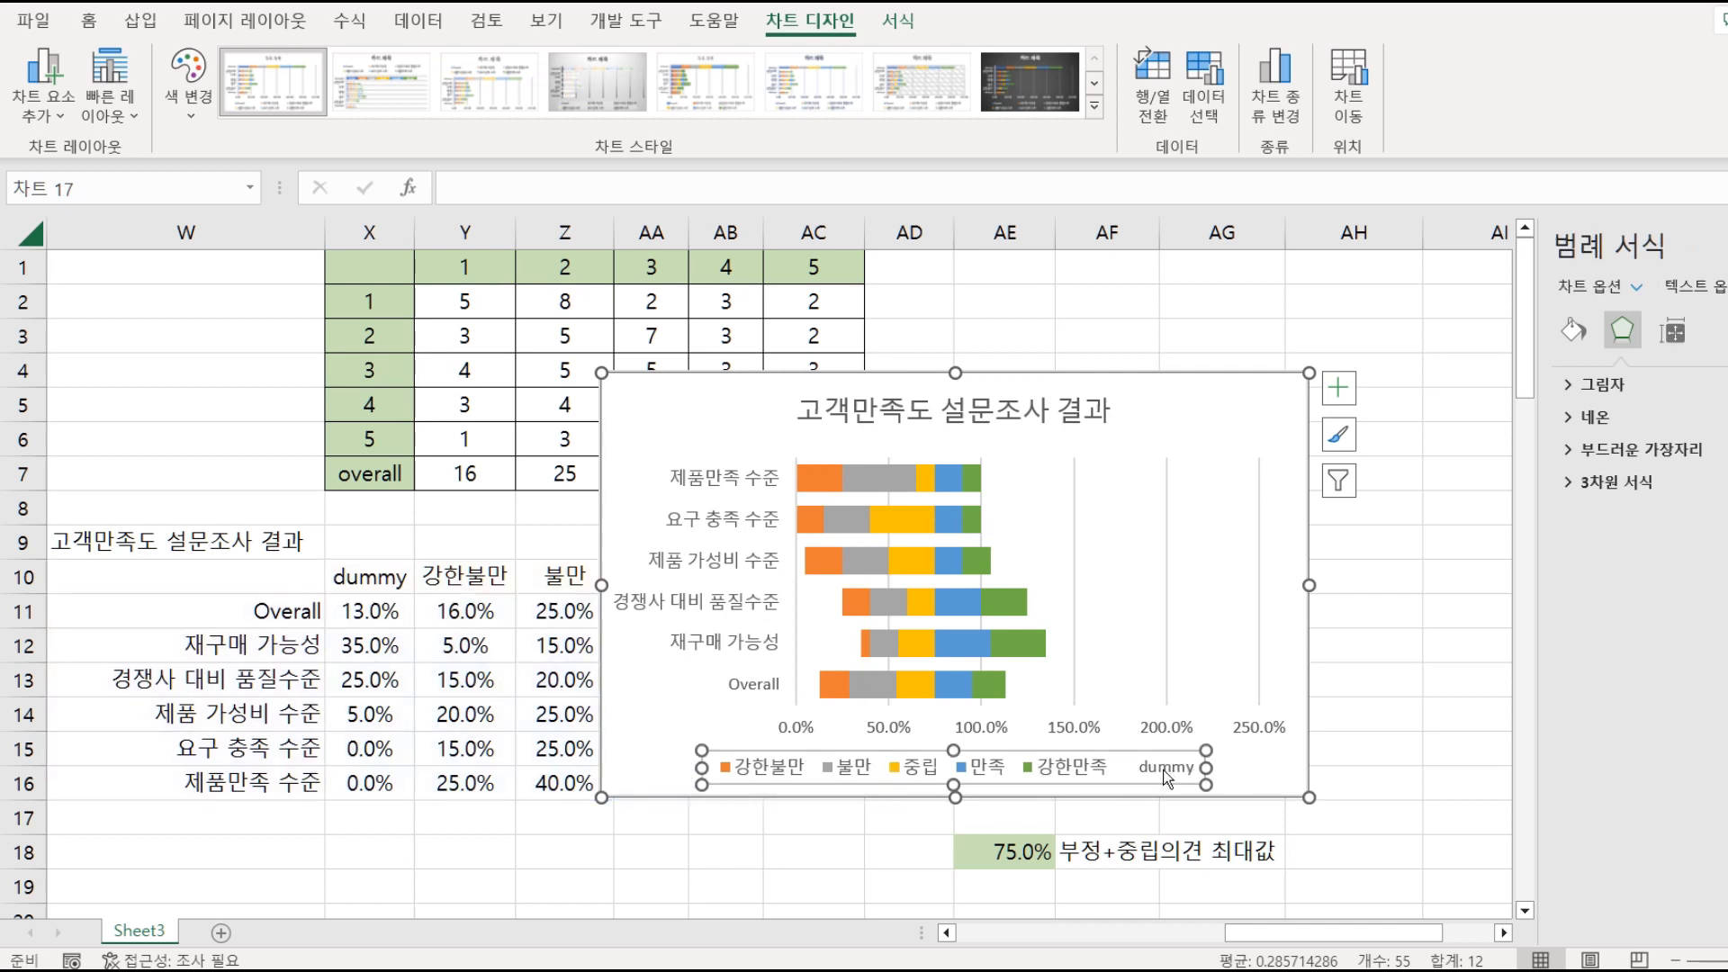
left_click(1166, 772)
key("Delete")
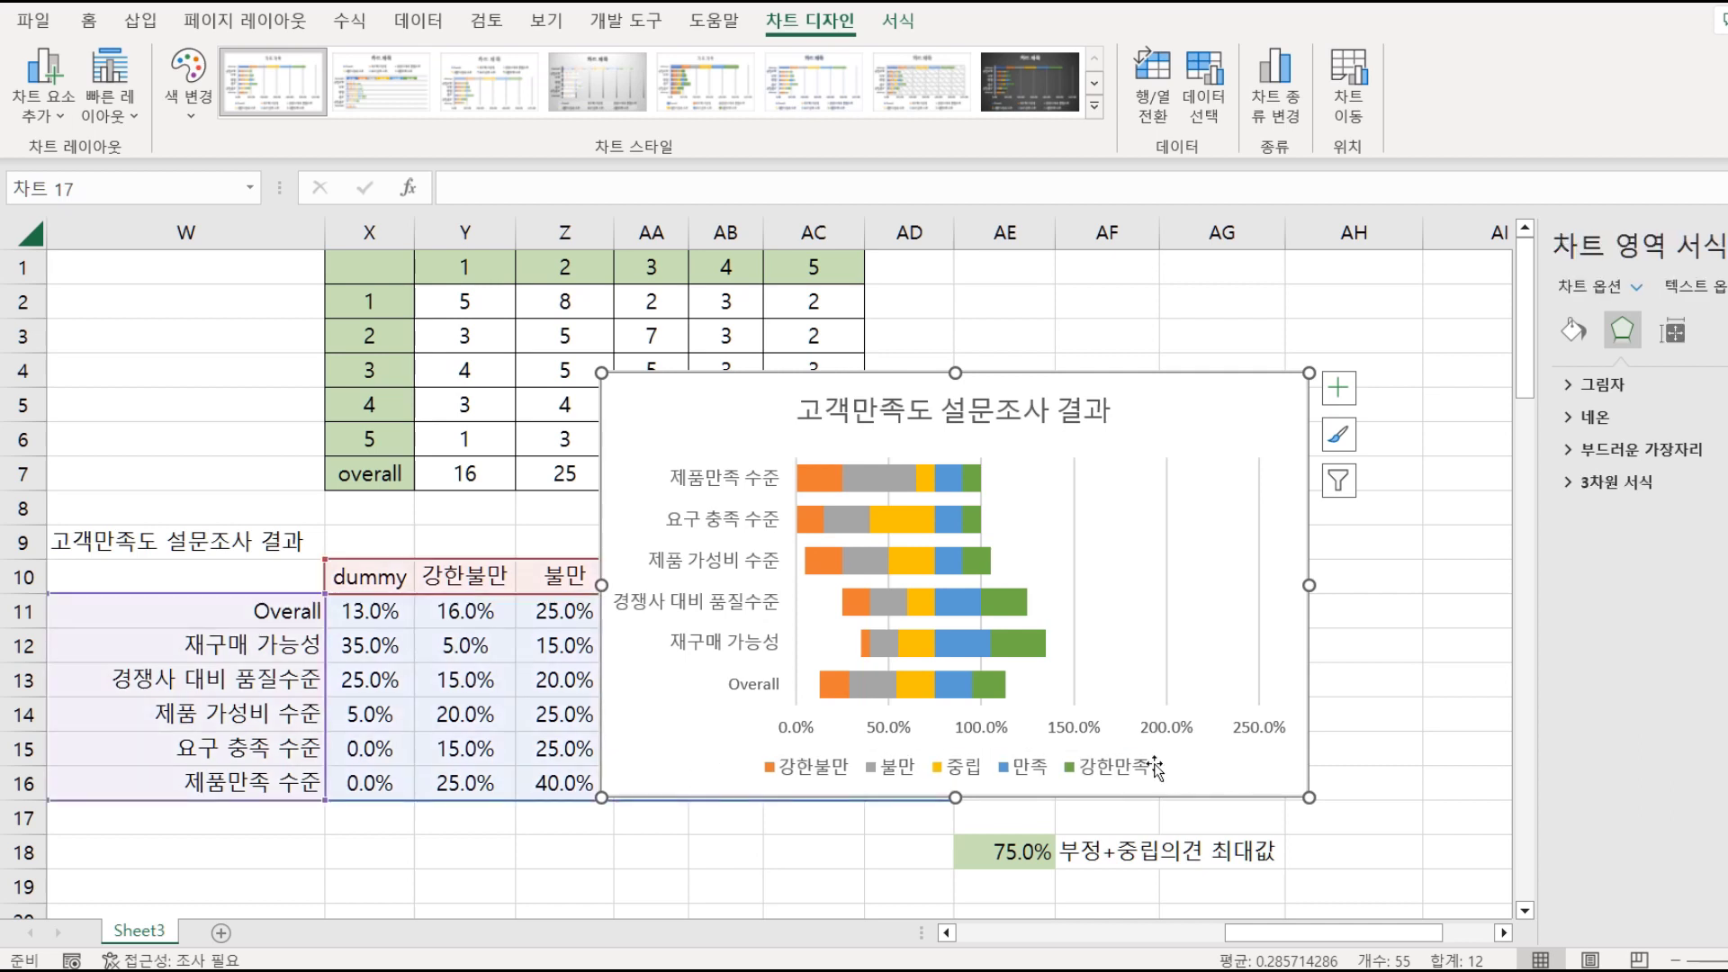
left_click(1073, 668)
key("Delete")
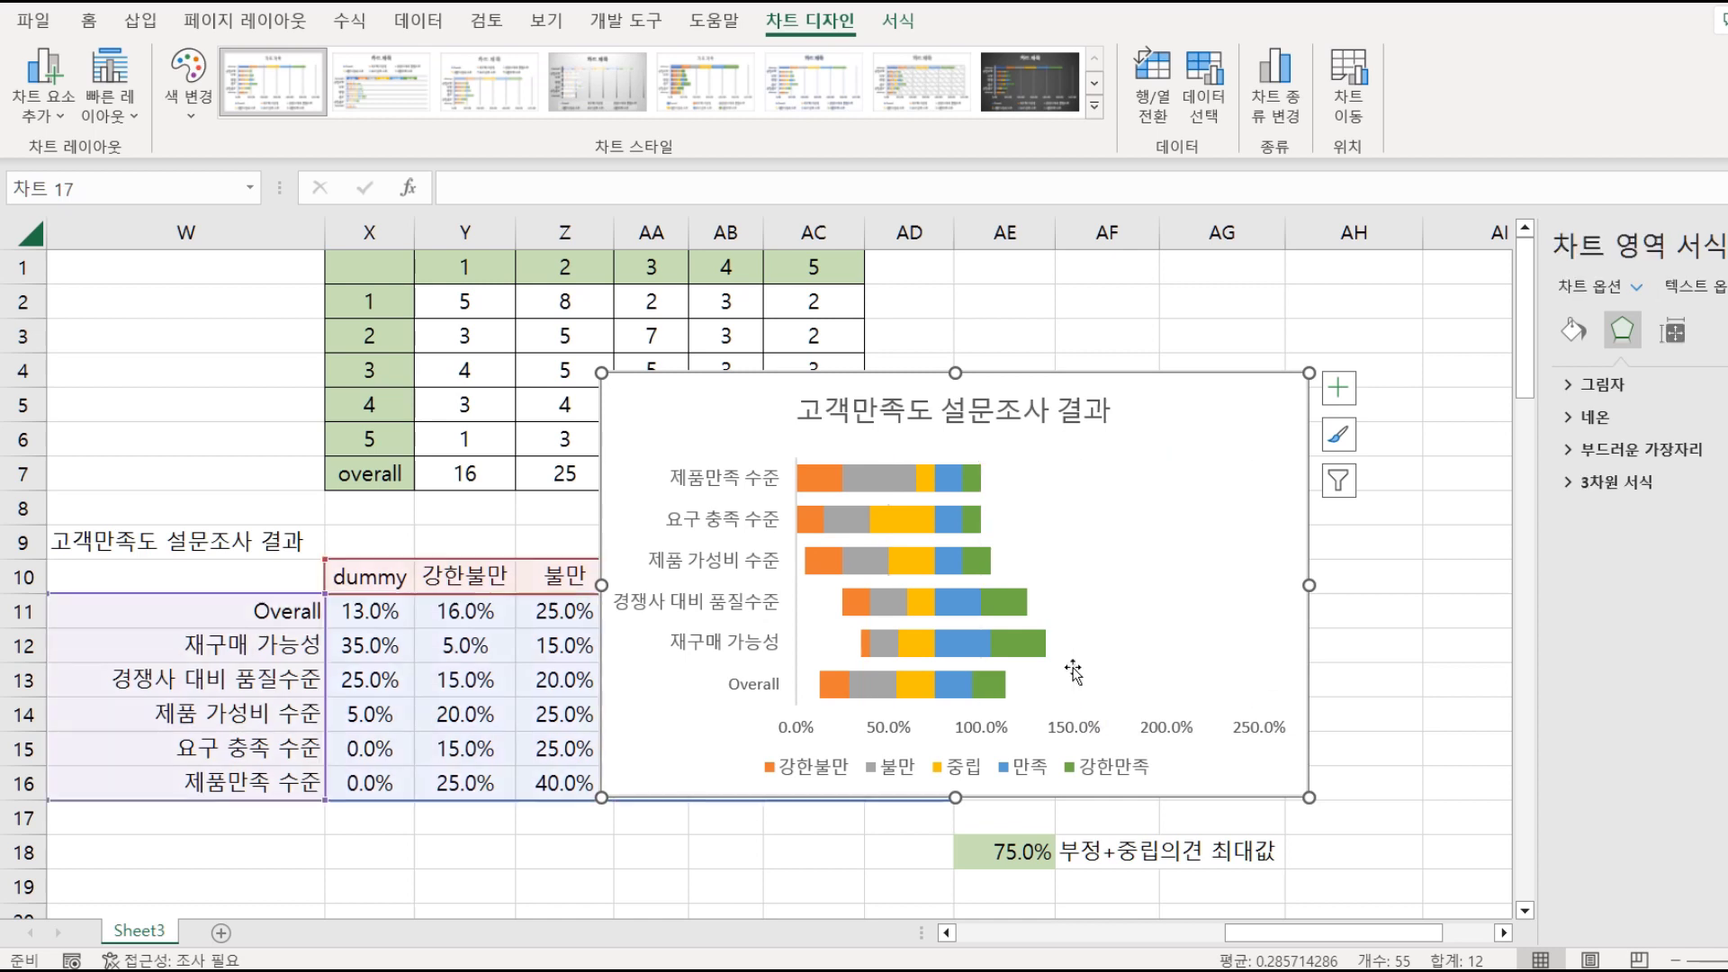
Set the maximum bound of the horizontal value axis to 1.4.
left_click(1096, 721)
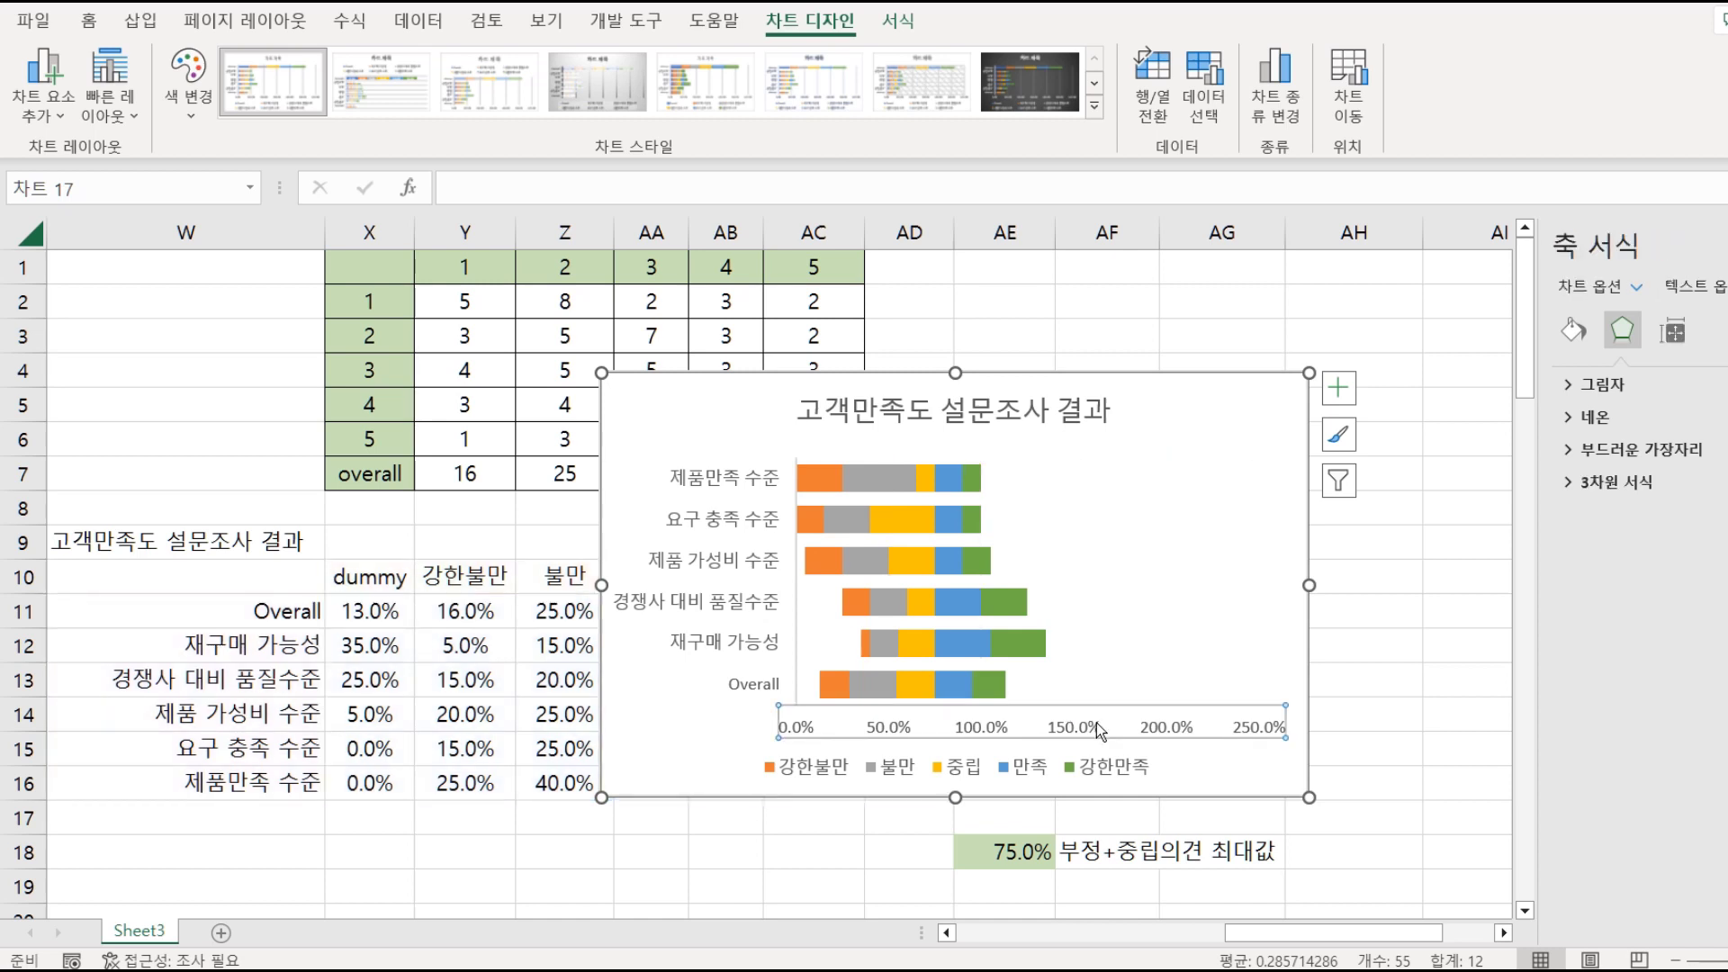
right_click(1096, 721)
left_click(1180, 711)
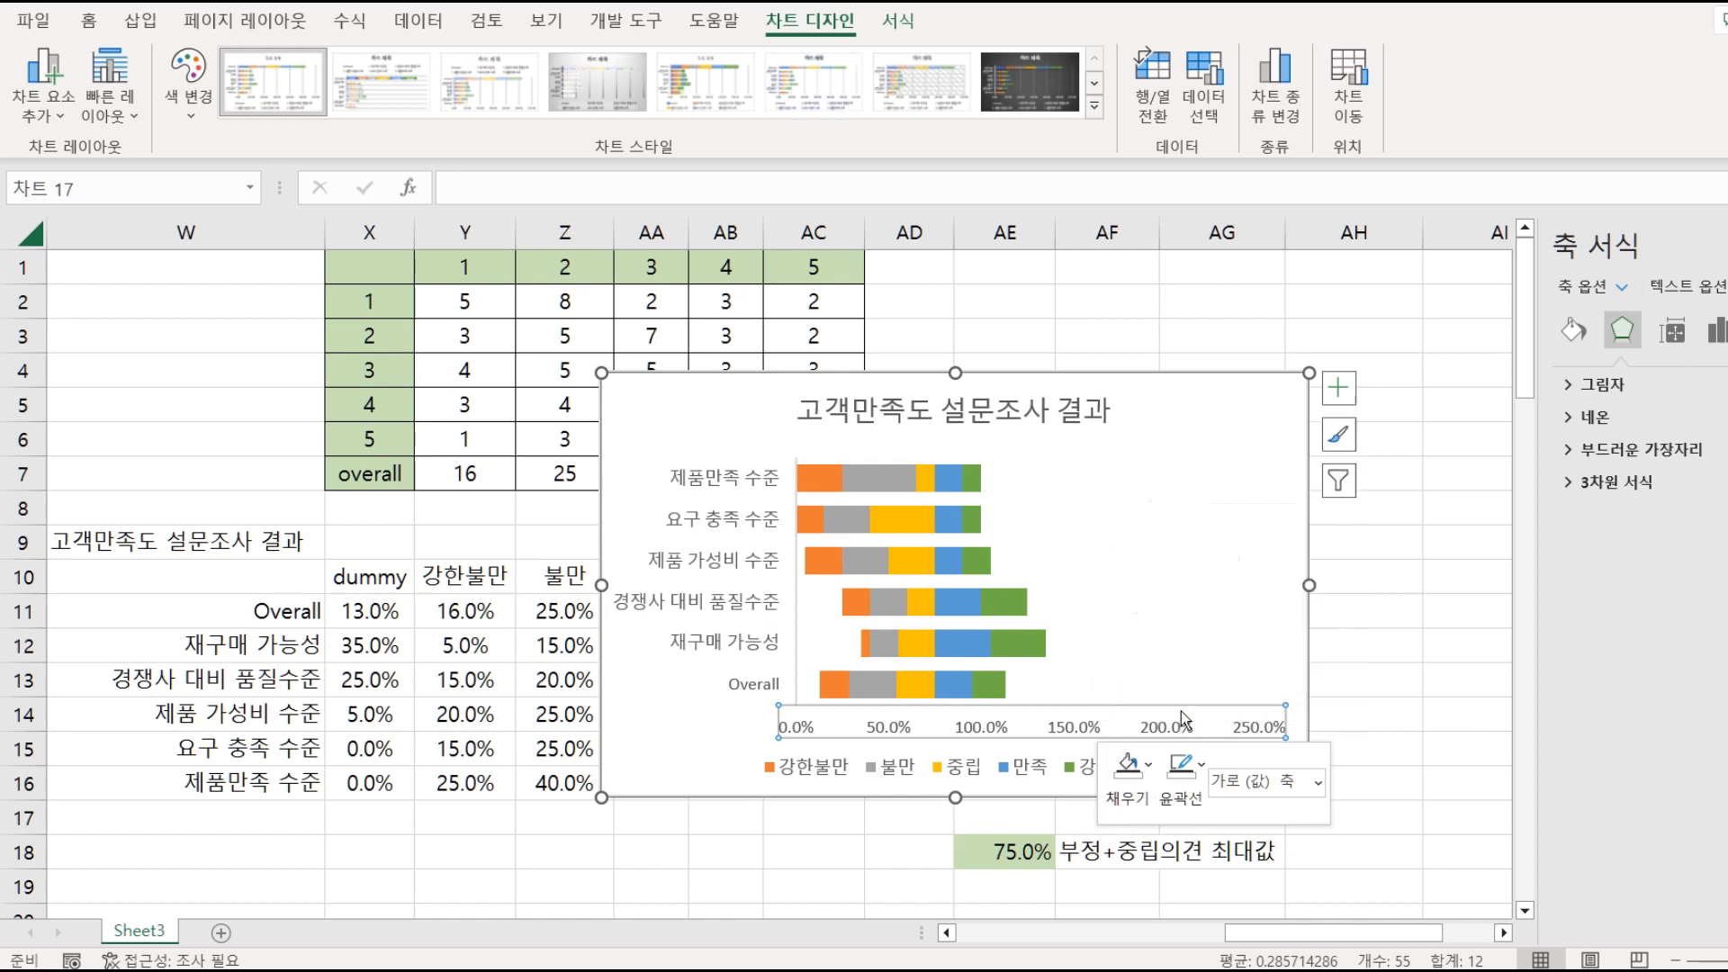
left_click_drag(1697, 478, 1639, 494)
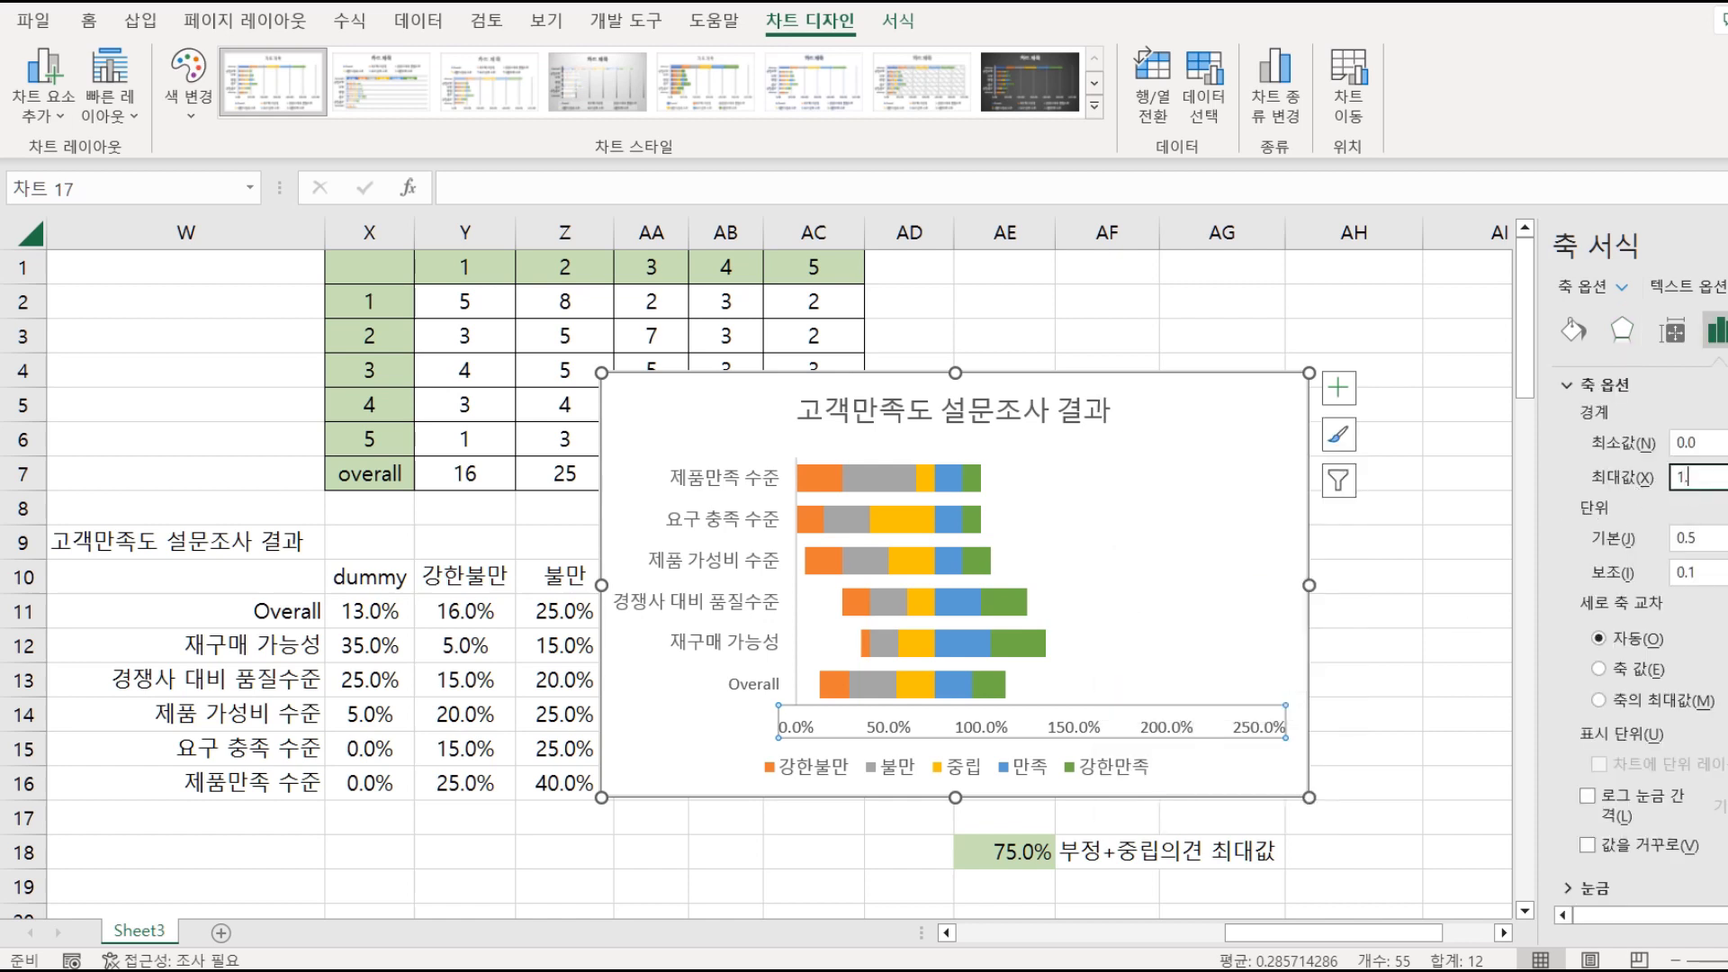
Delete the horizontal value axis from the chart.
left_click(1196, 735)
key("ctrl+z")
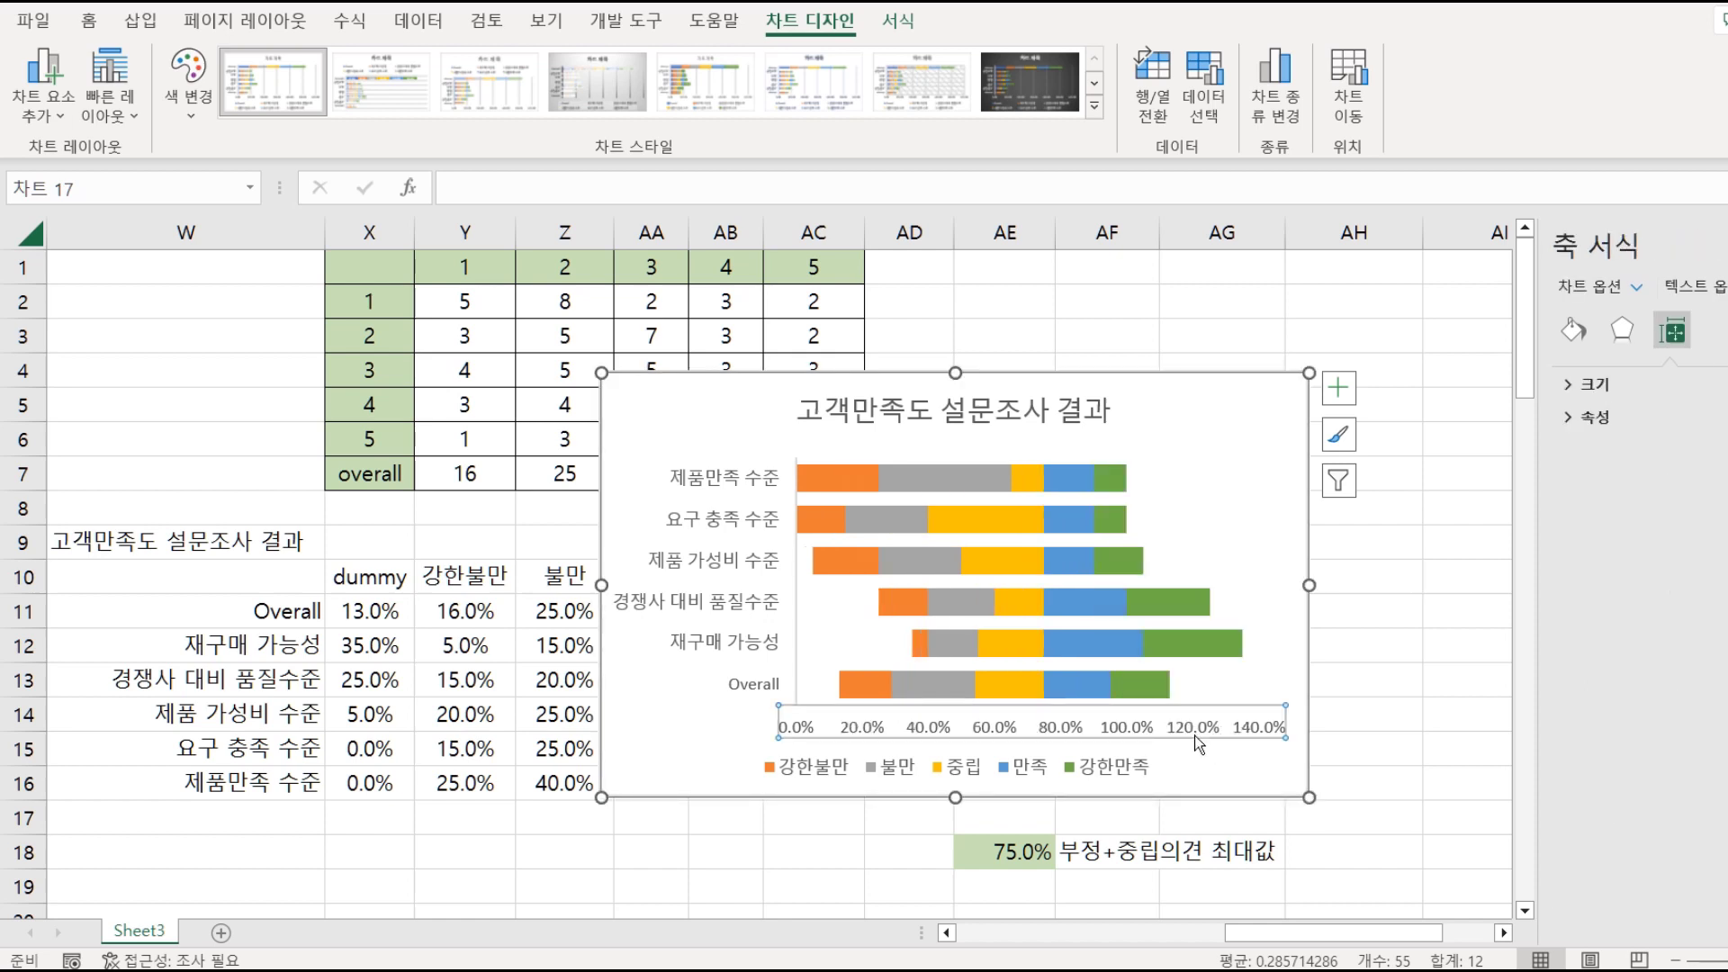
key("Delete")
Set the line of the vertical category axis to none (선 없음).
left_click(772, 616)
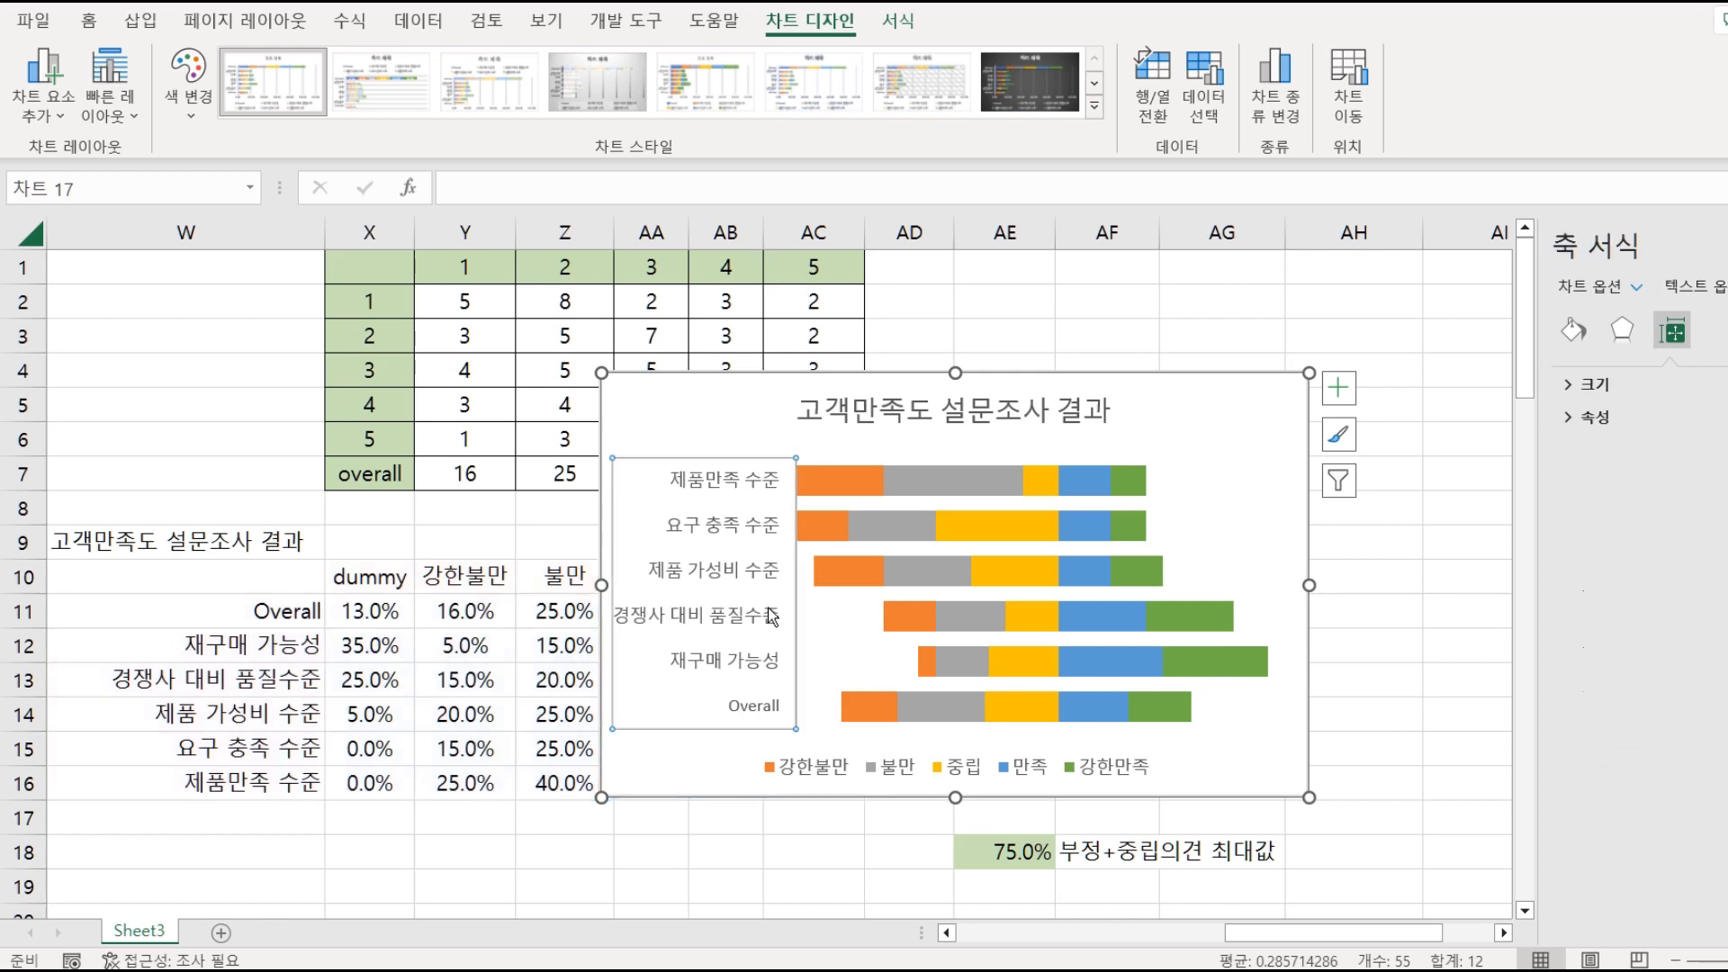
left_click(1573, 331)
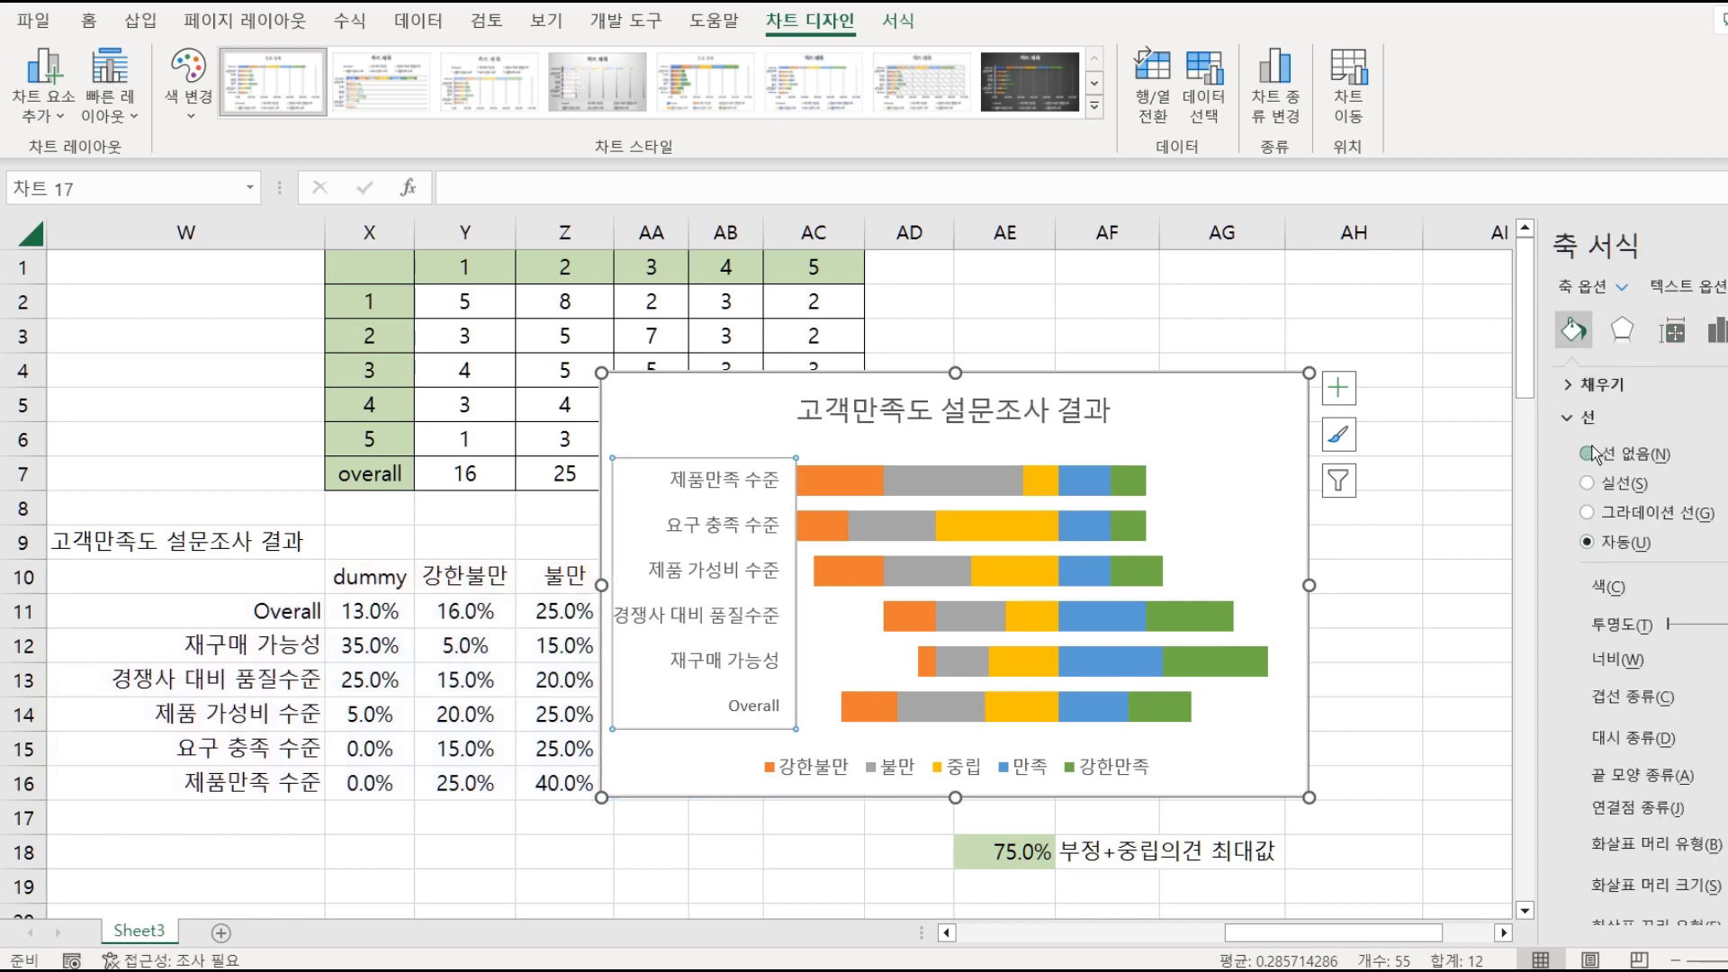
left_click(1590, 453)
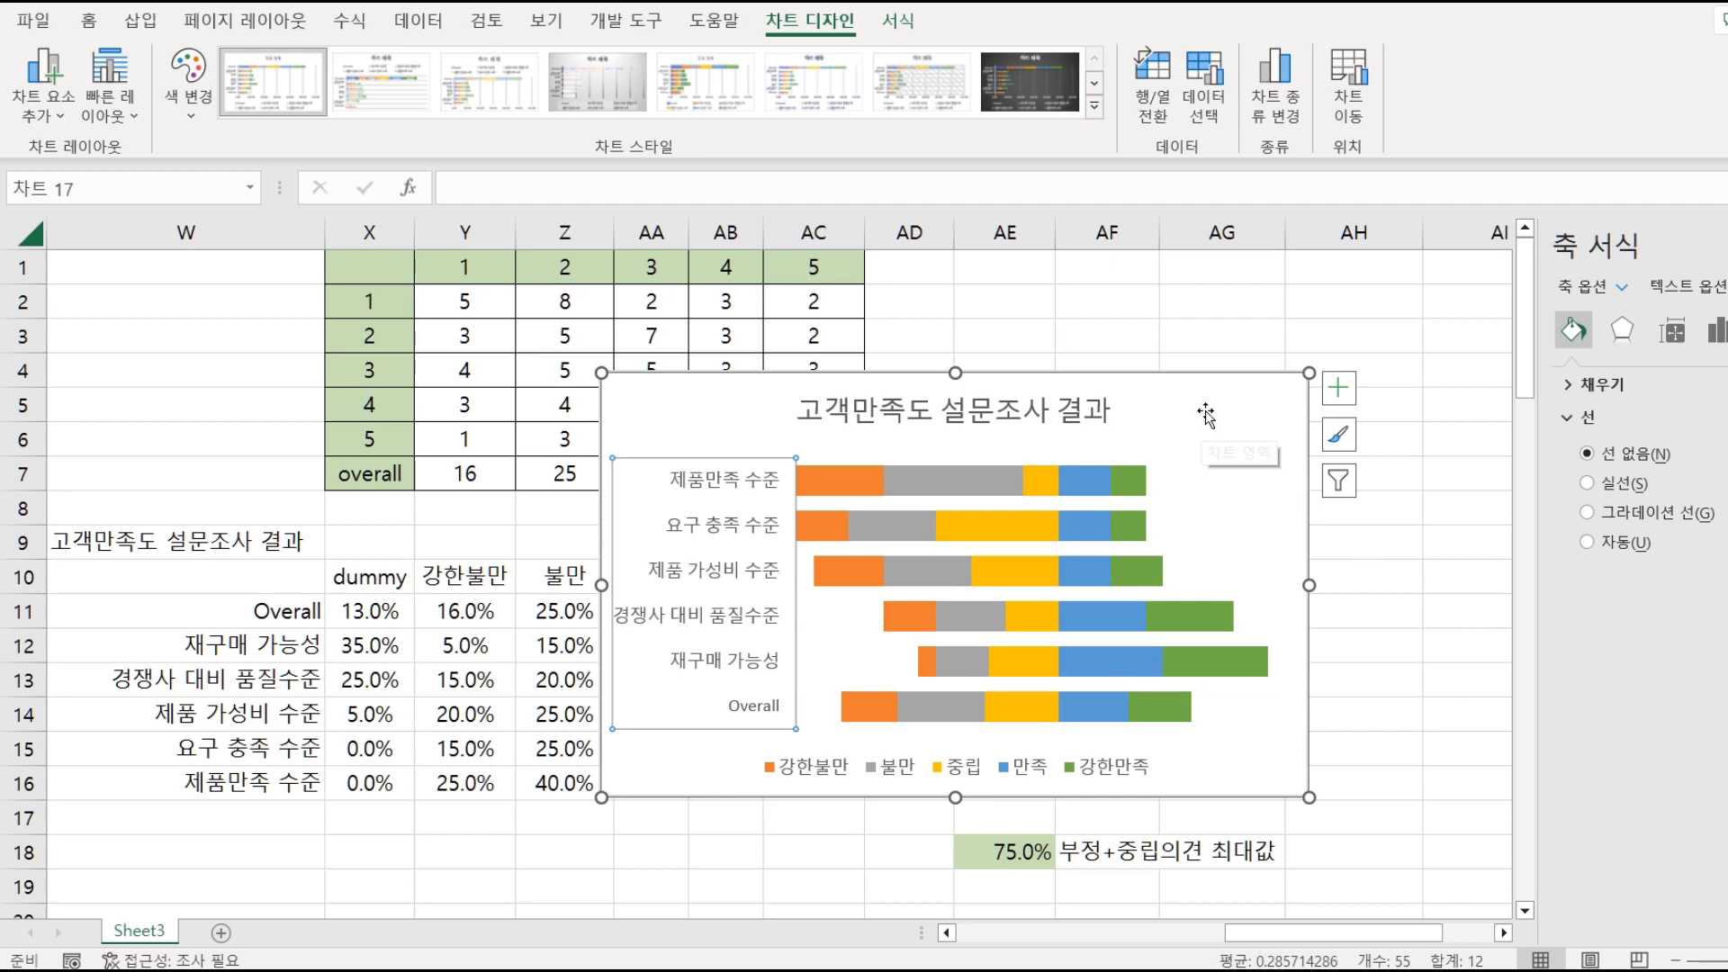
Move the chart directly below the survey result table and widen it to the edge of column AD.
left_click_drag(1206, 413, 597, 855)
scroll(940, 717, "down", 1)
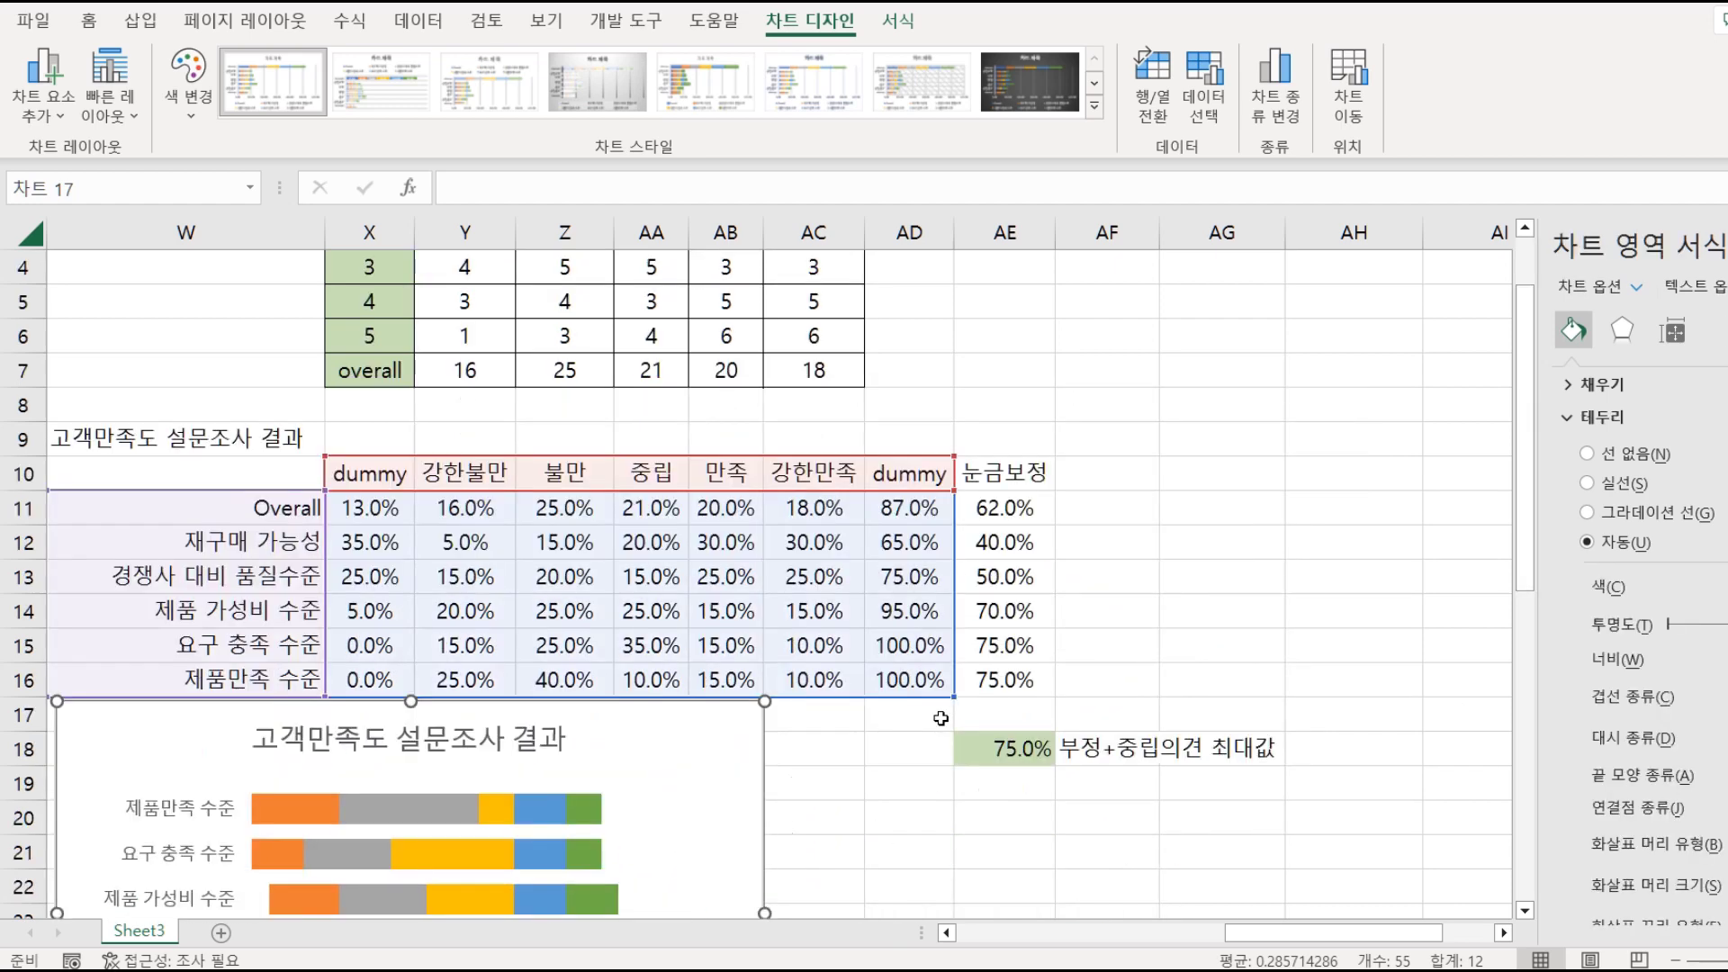
scroll(940, 718, "down", 3)
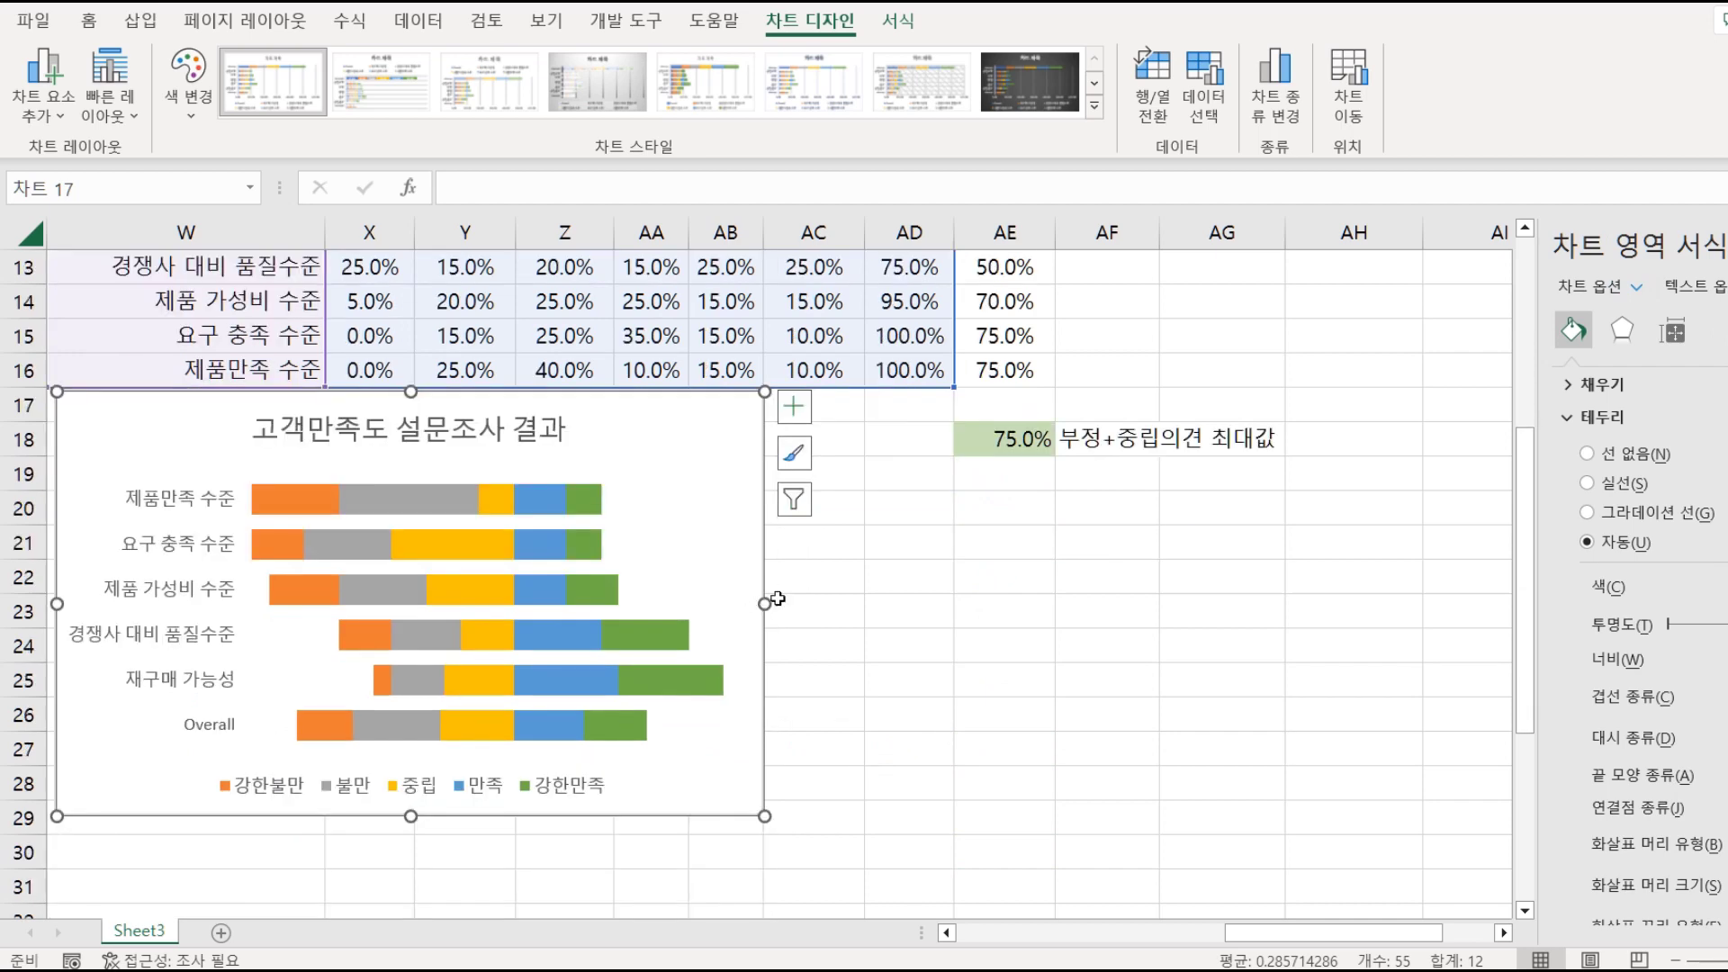
left_click_drag(766, 605, 941, 641)
Add data labels to the 강한불만 series and set their font colour to white.
left_click(315, 498)
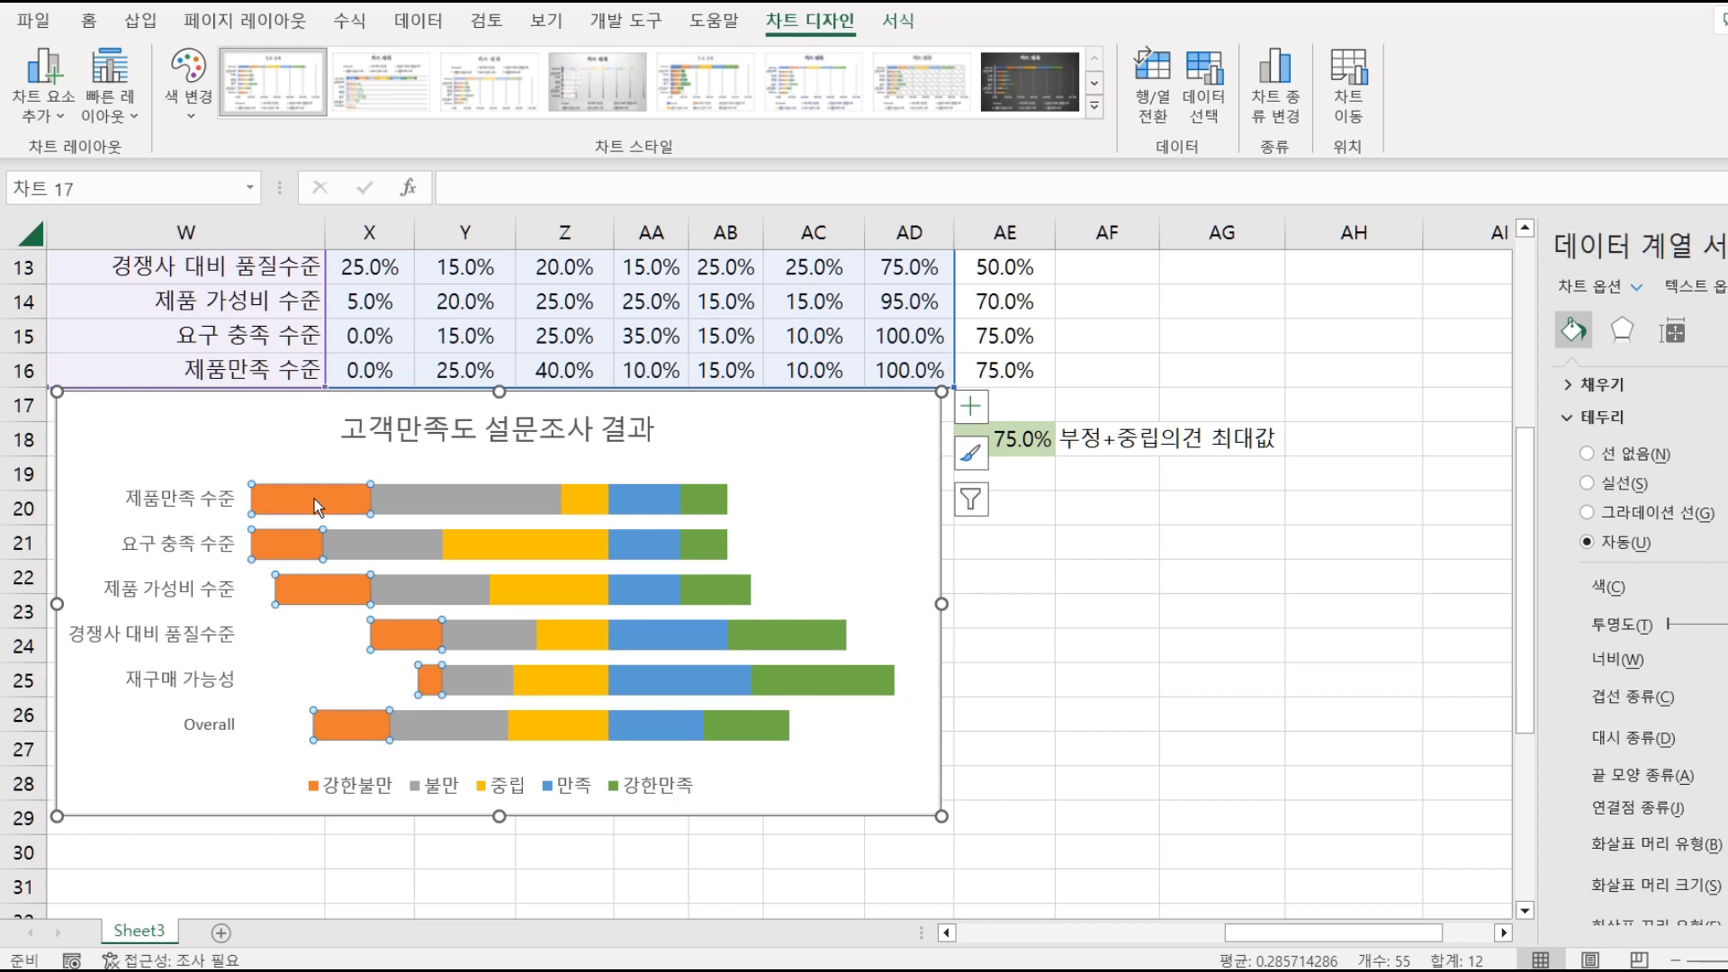
right_click(315, 499)
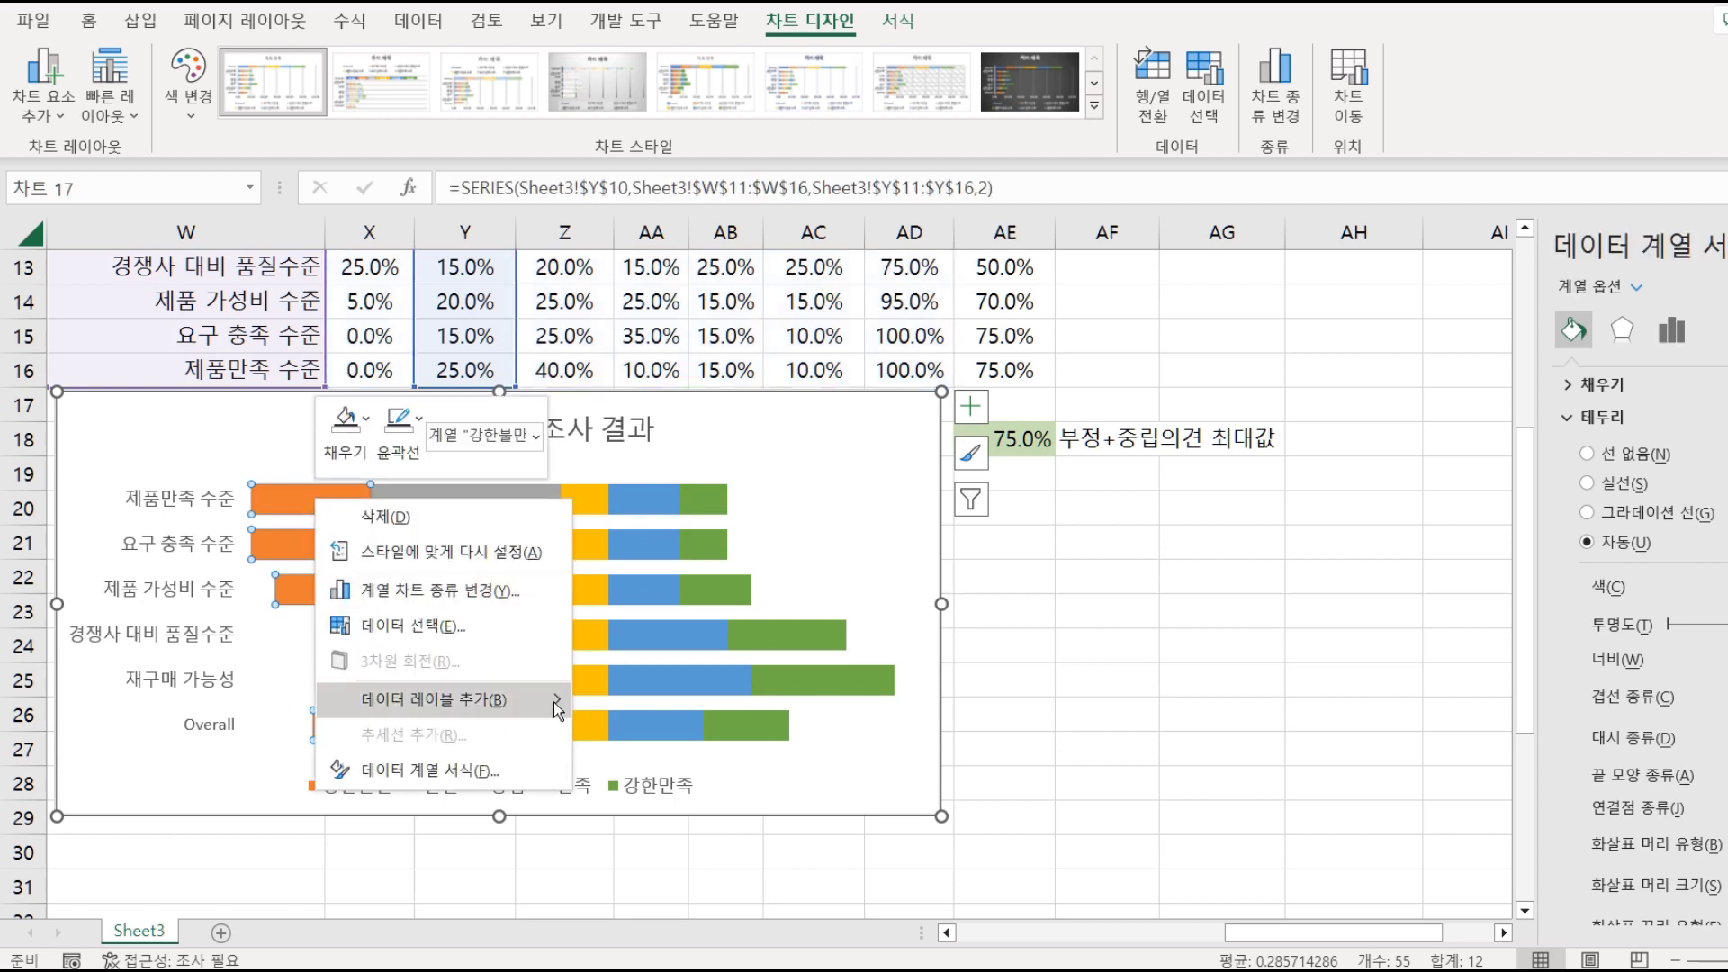
mouse_move(554, 702)
left_click(678, 702)
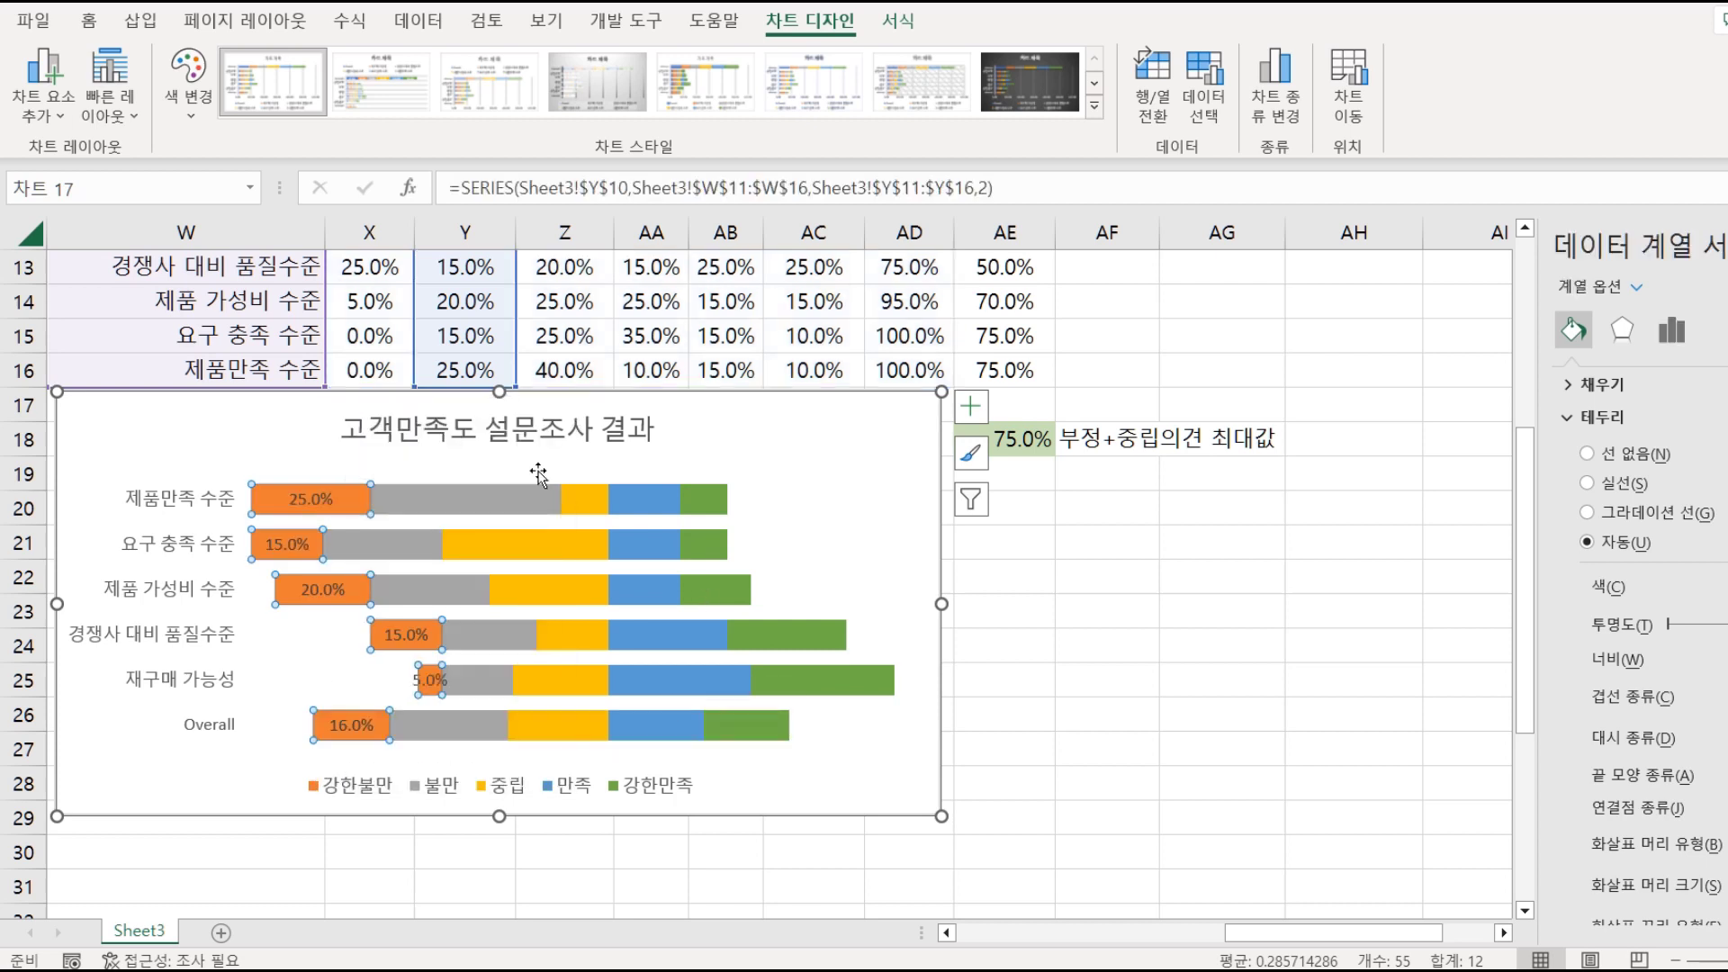
left_click(308, 506)
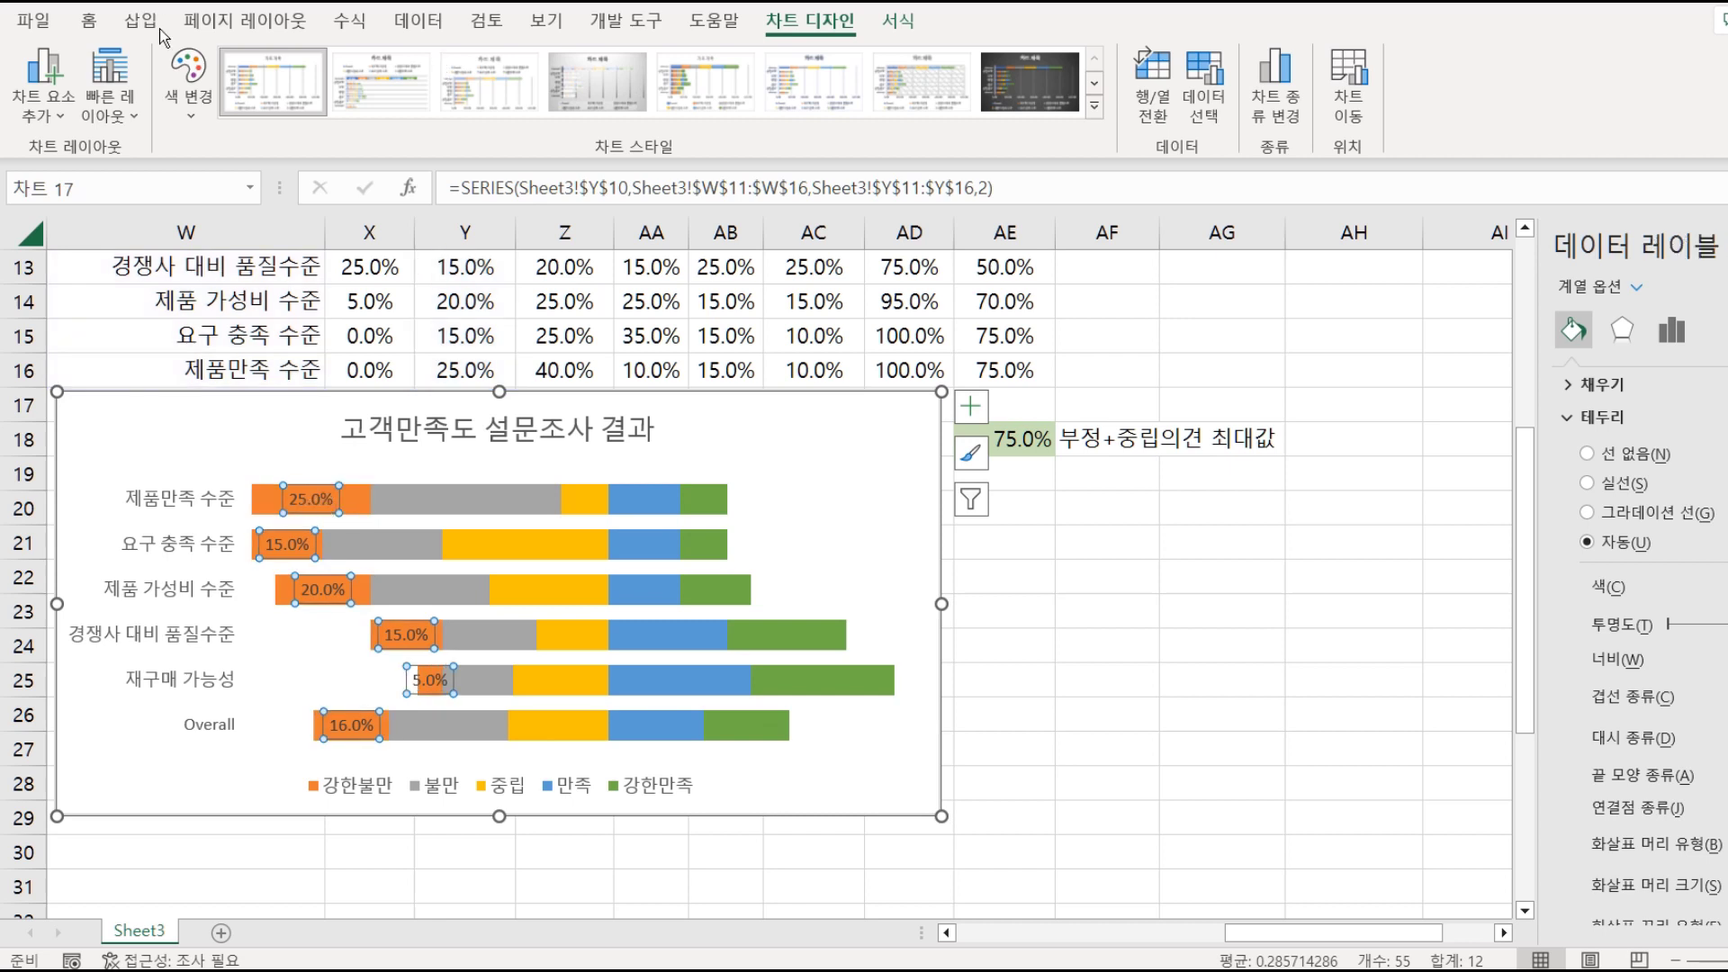
left_click(98, 22)
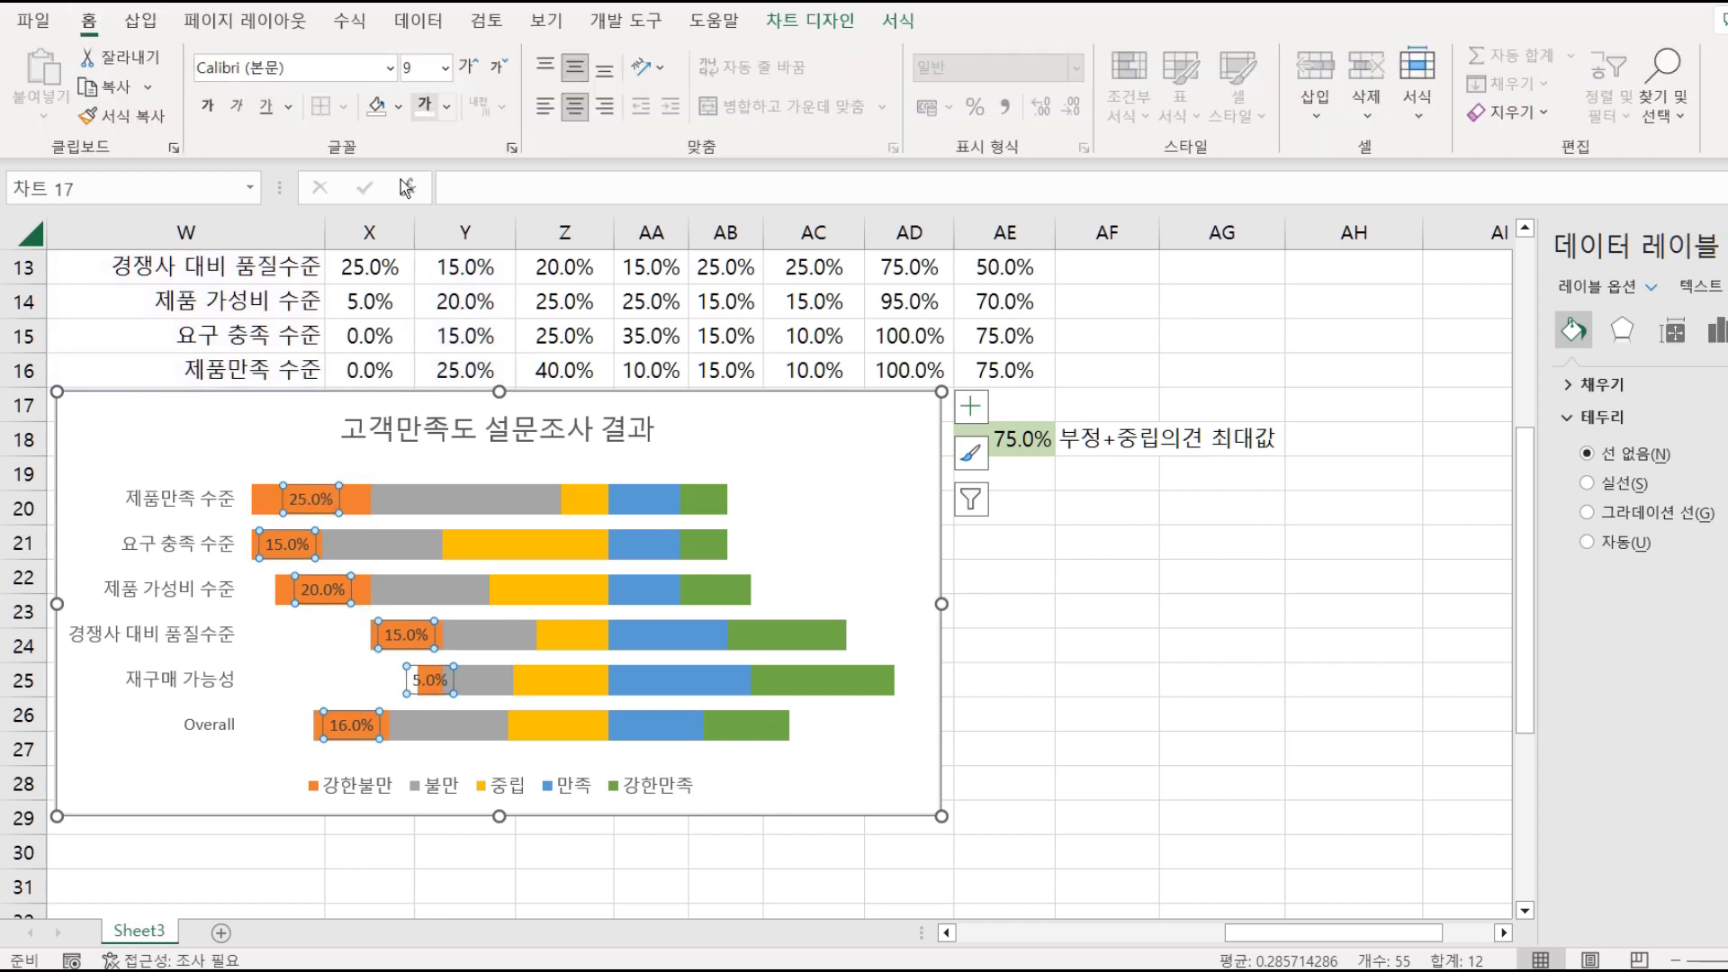
Fill the bars of the 강한불만 series with the standard dark red colour.
left_click(263, 500)
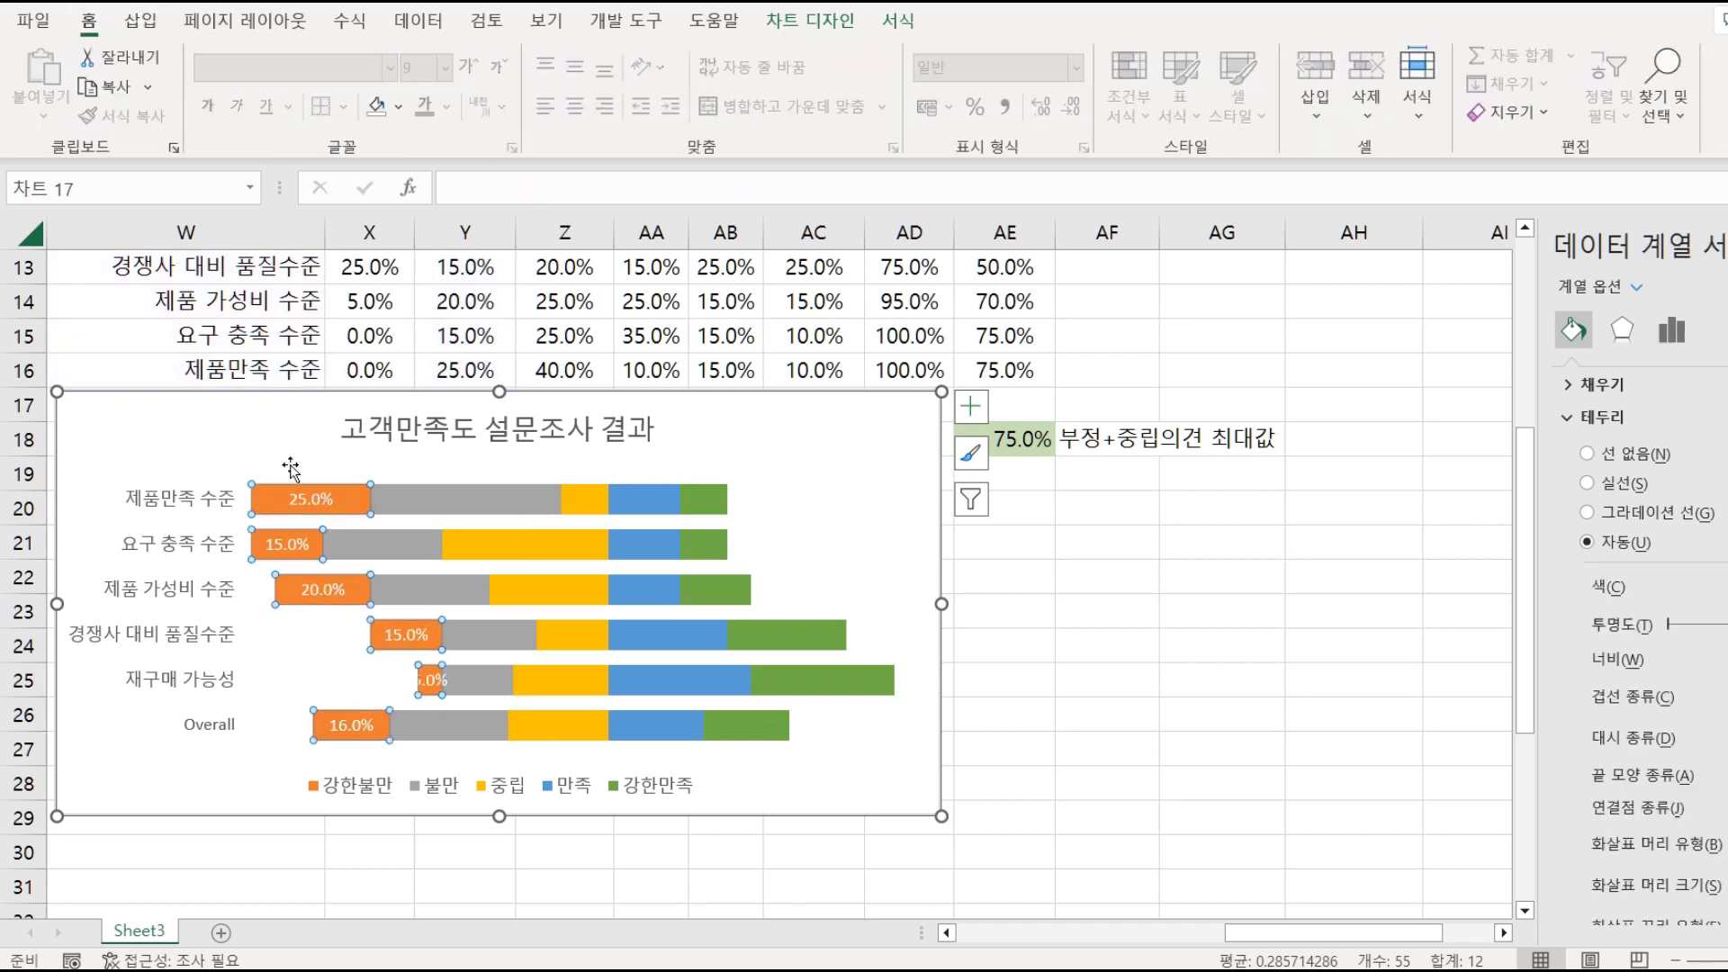
right_click(261, 500)
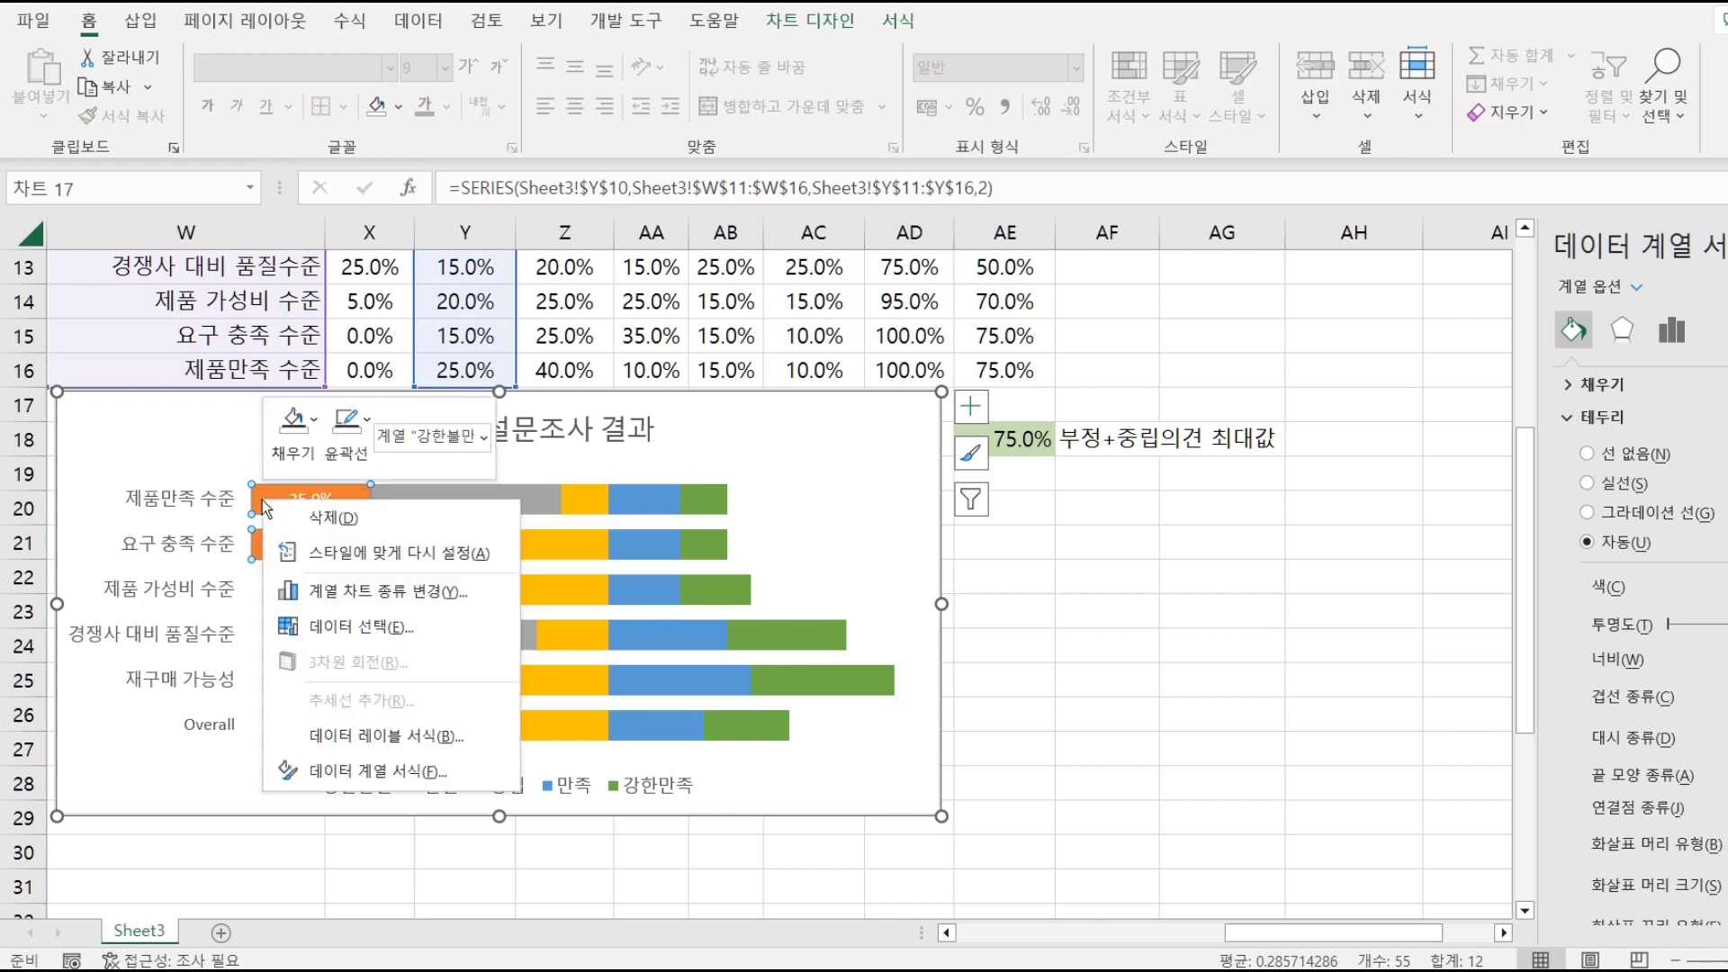
left_click(294, 423)
left_click(296, 431)
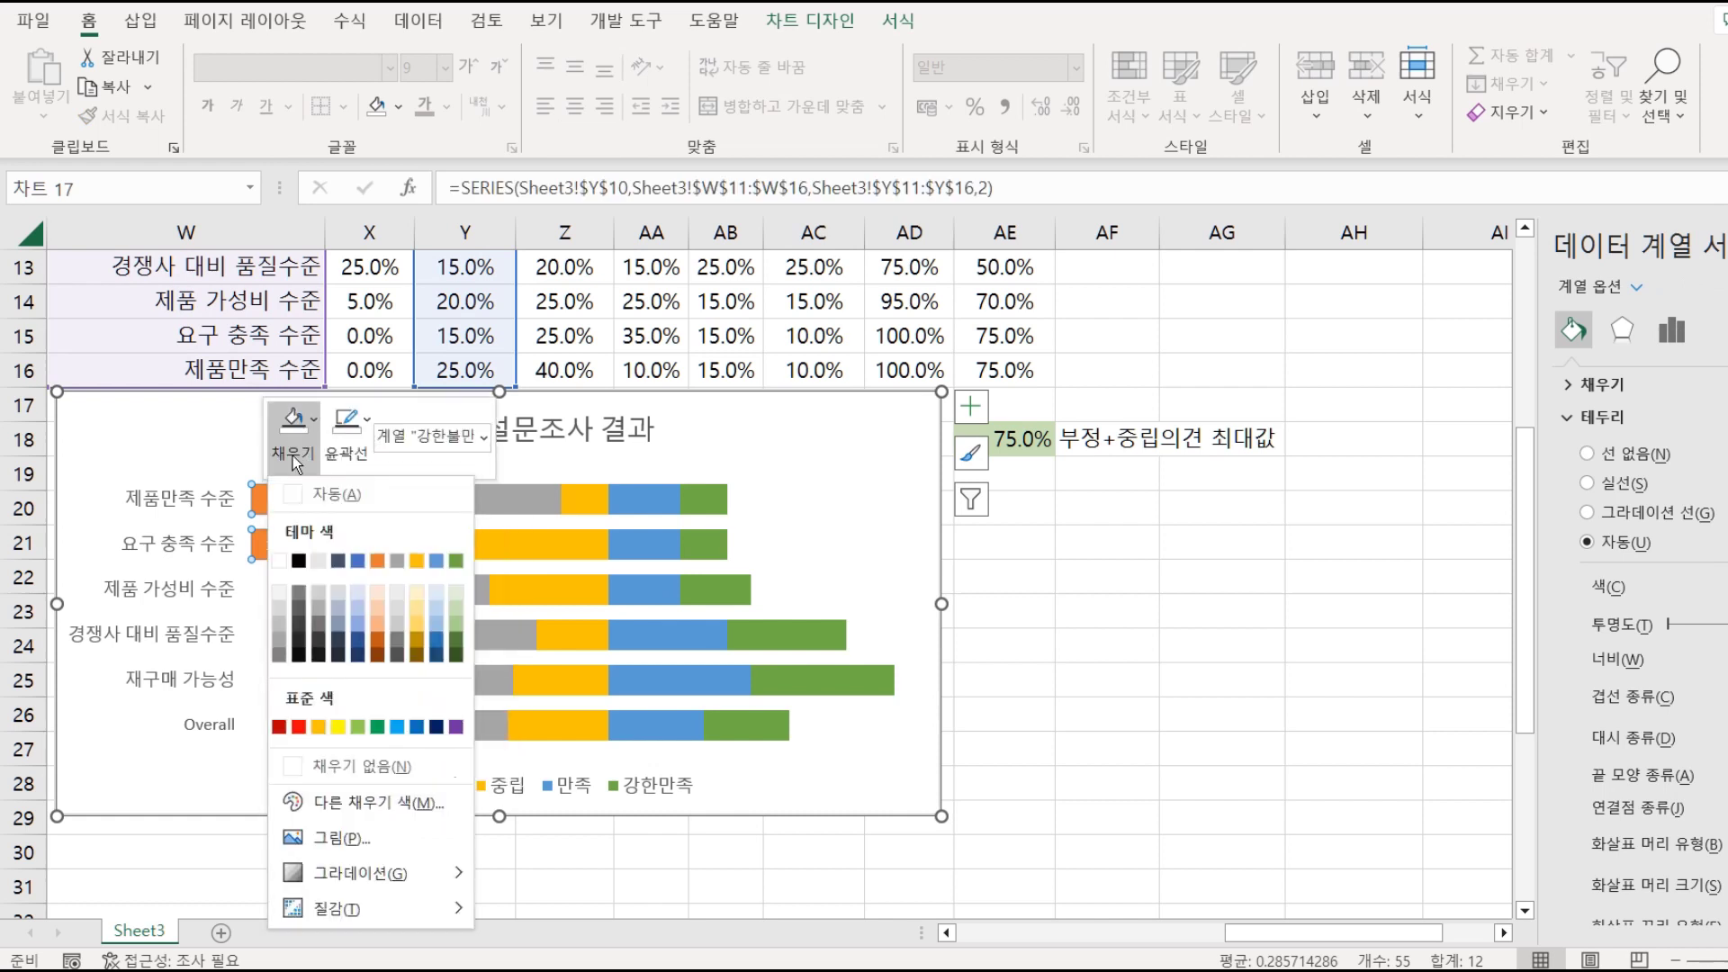
left_click(281, 725)
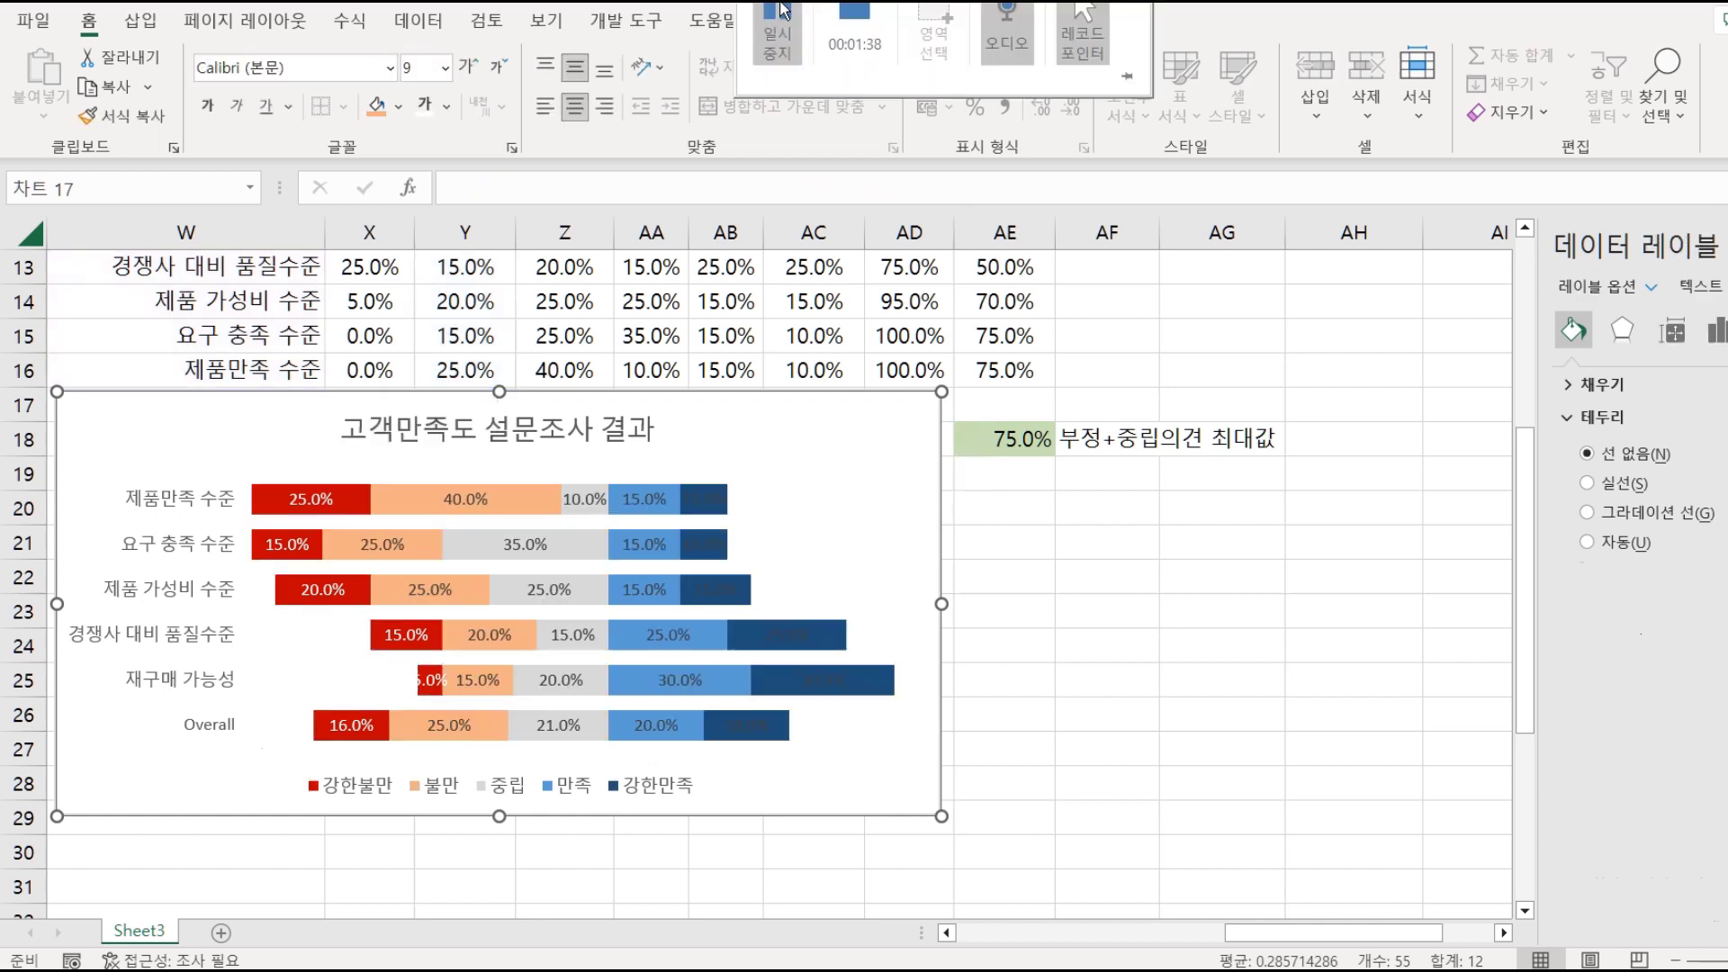
Apply the current font colour to the data labels of the dark blue 강한만족 series.
left_click(699, 496)
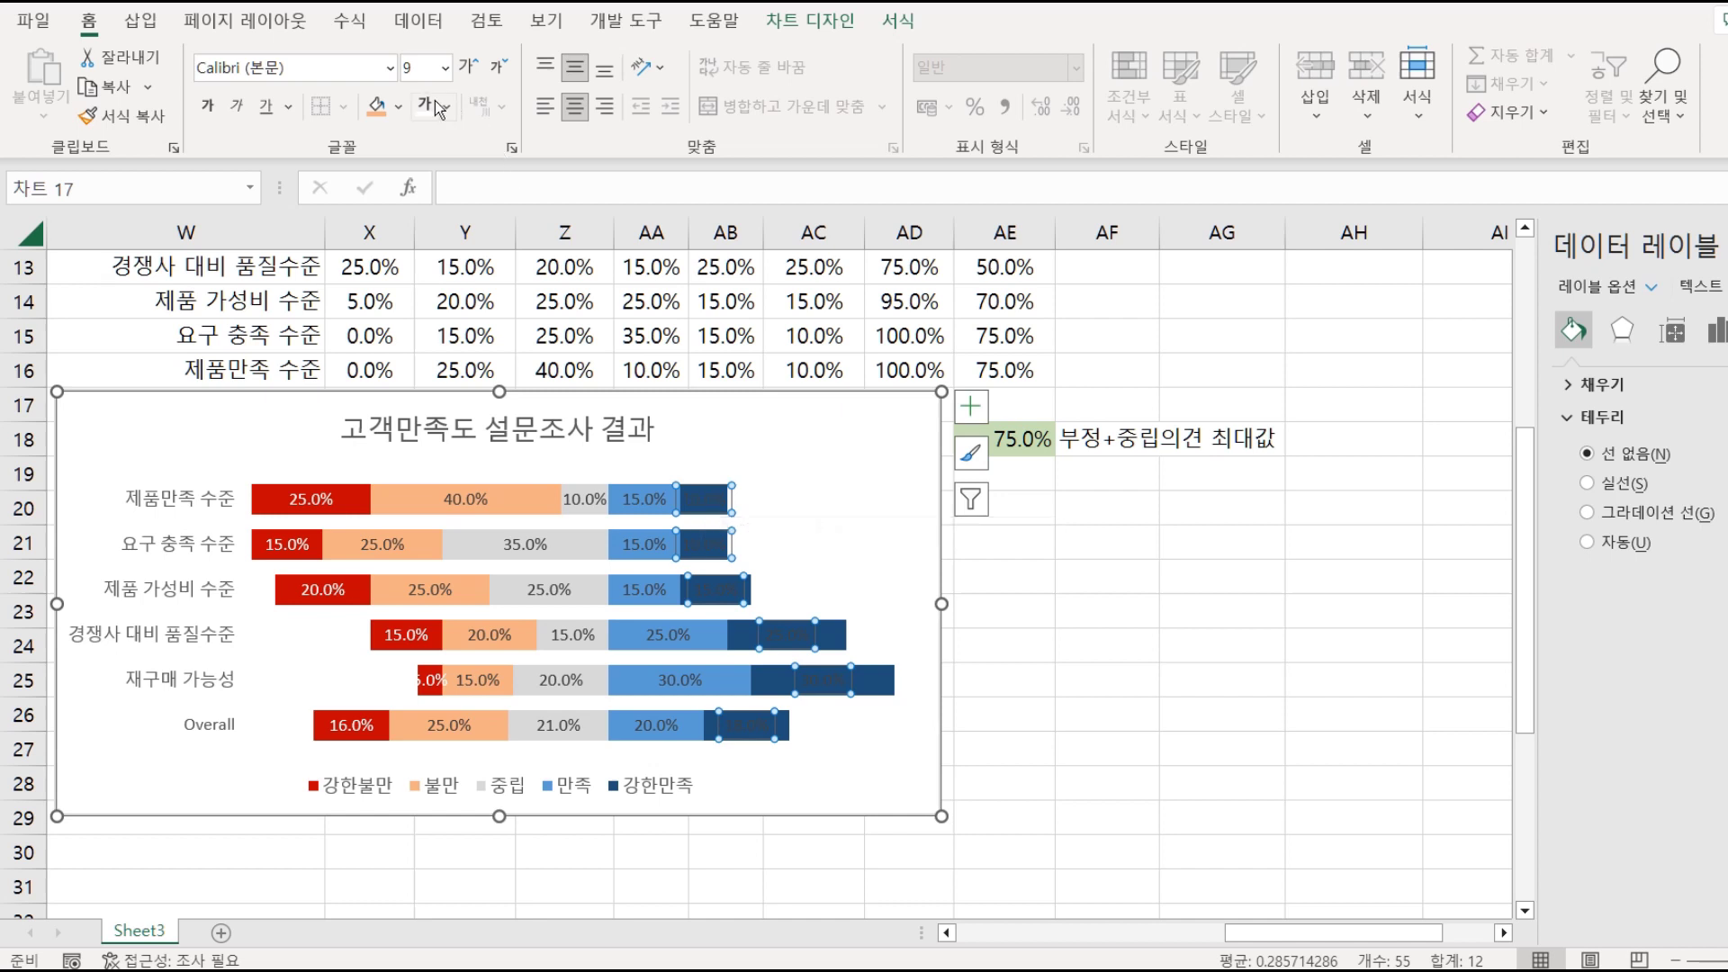
left_click(187, 847)
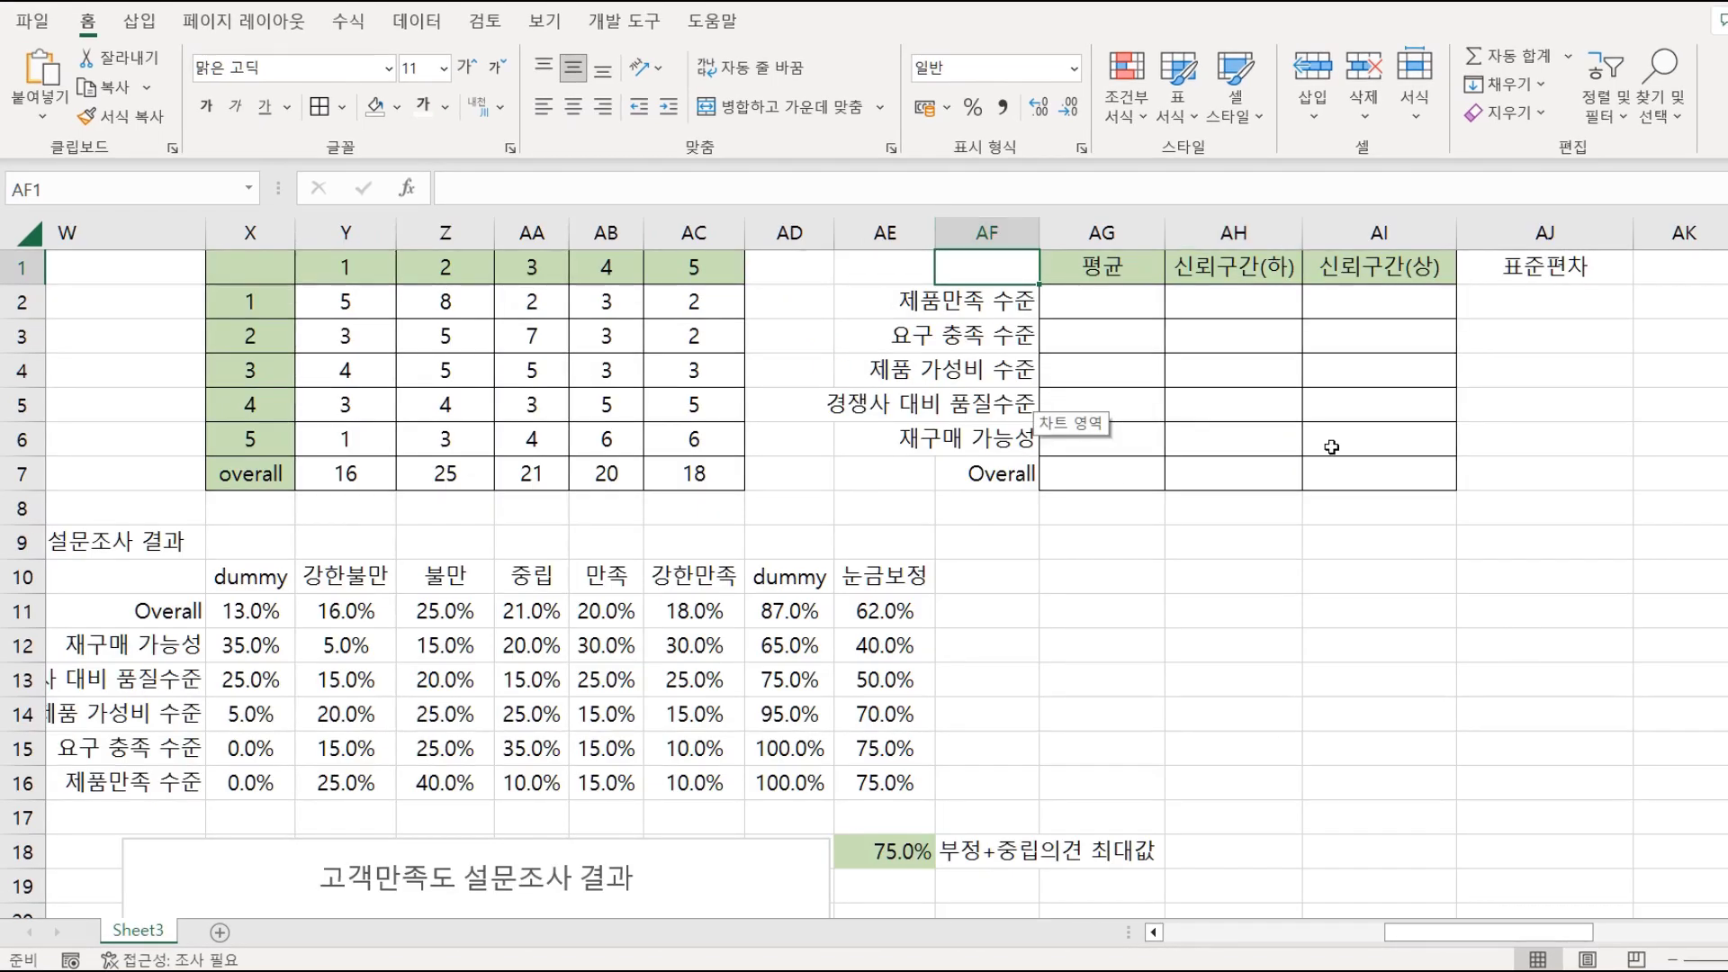
Calculate the 제품만족 수준 average in AG2 with =AVERAGE(data1)/5.
left_click(1129, 308)
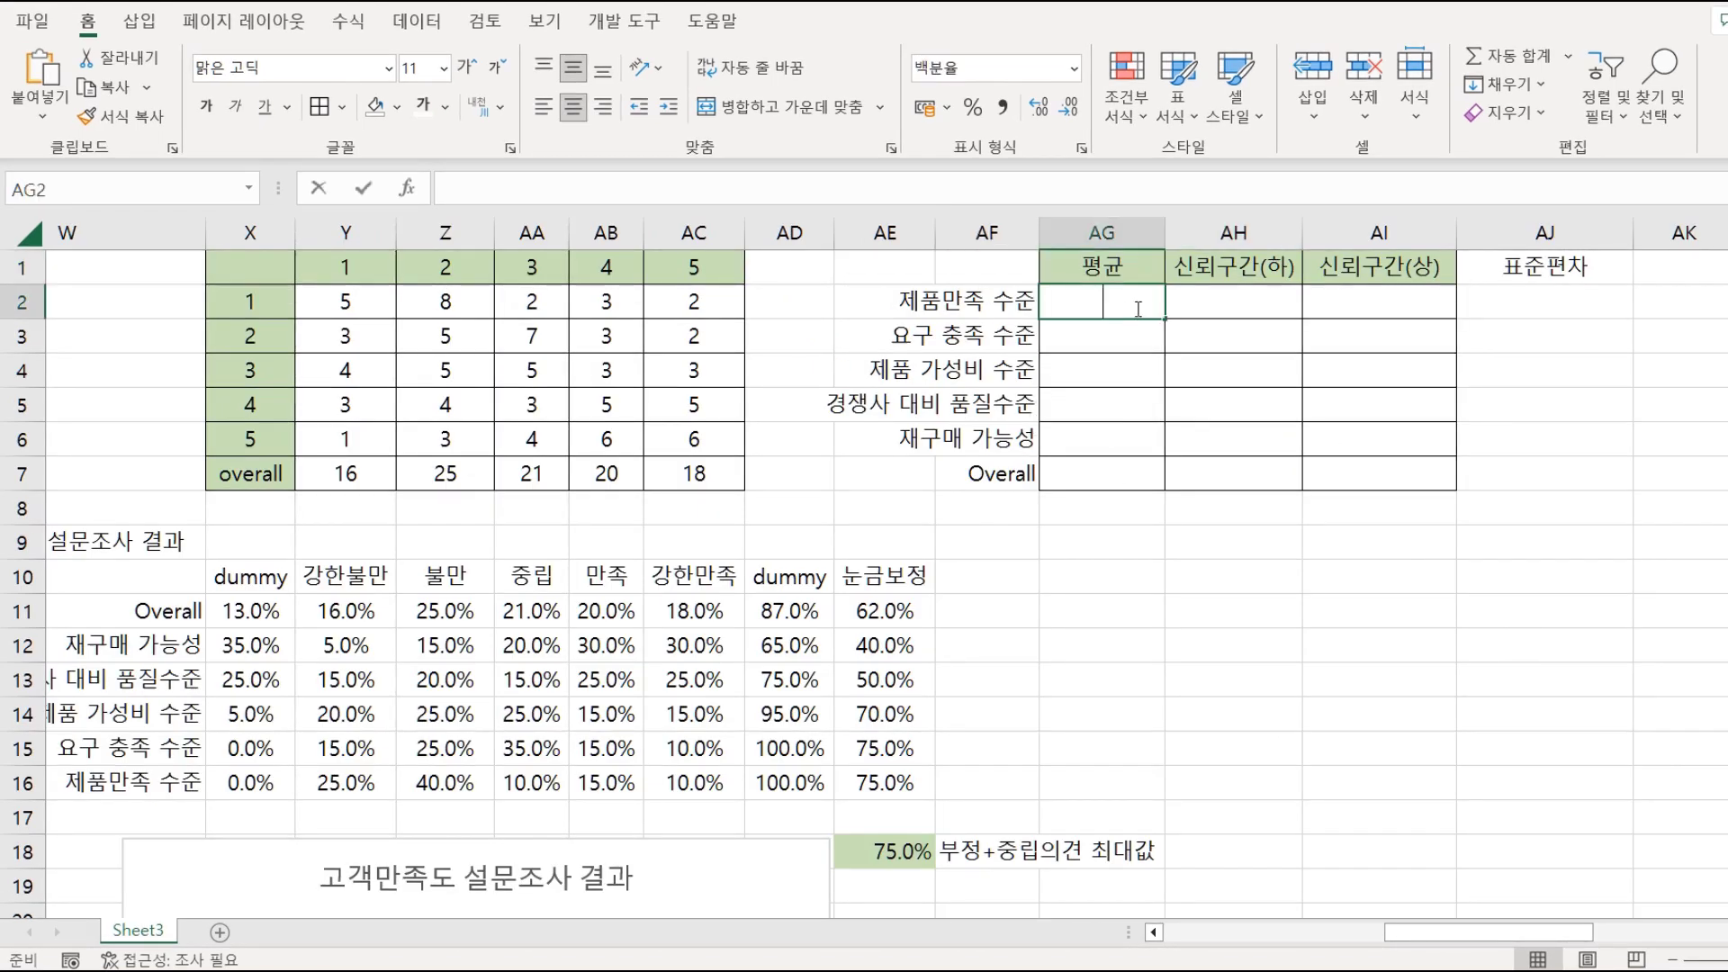
type("=ave")
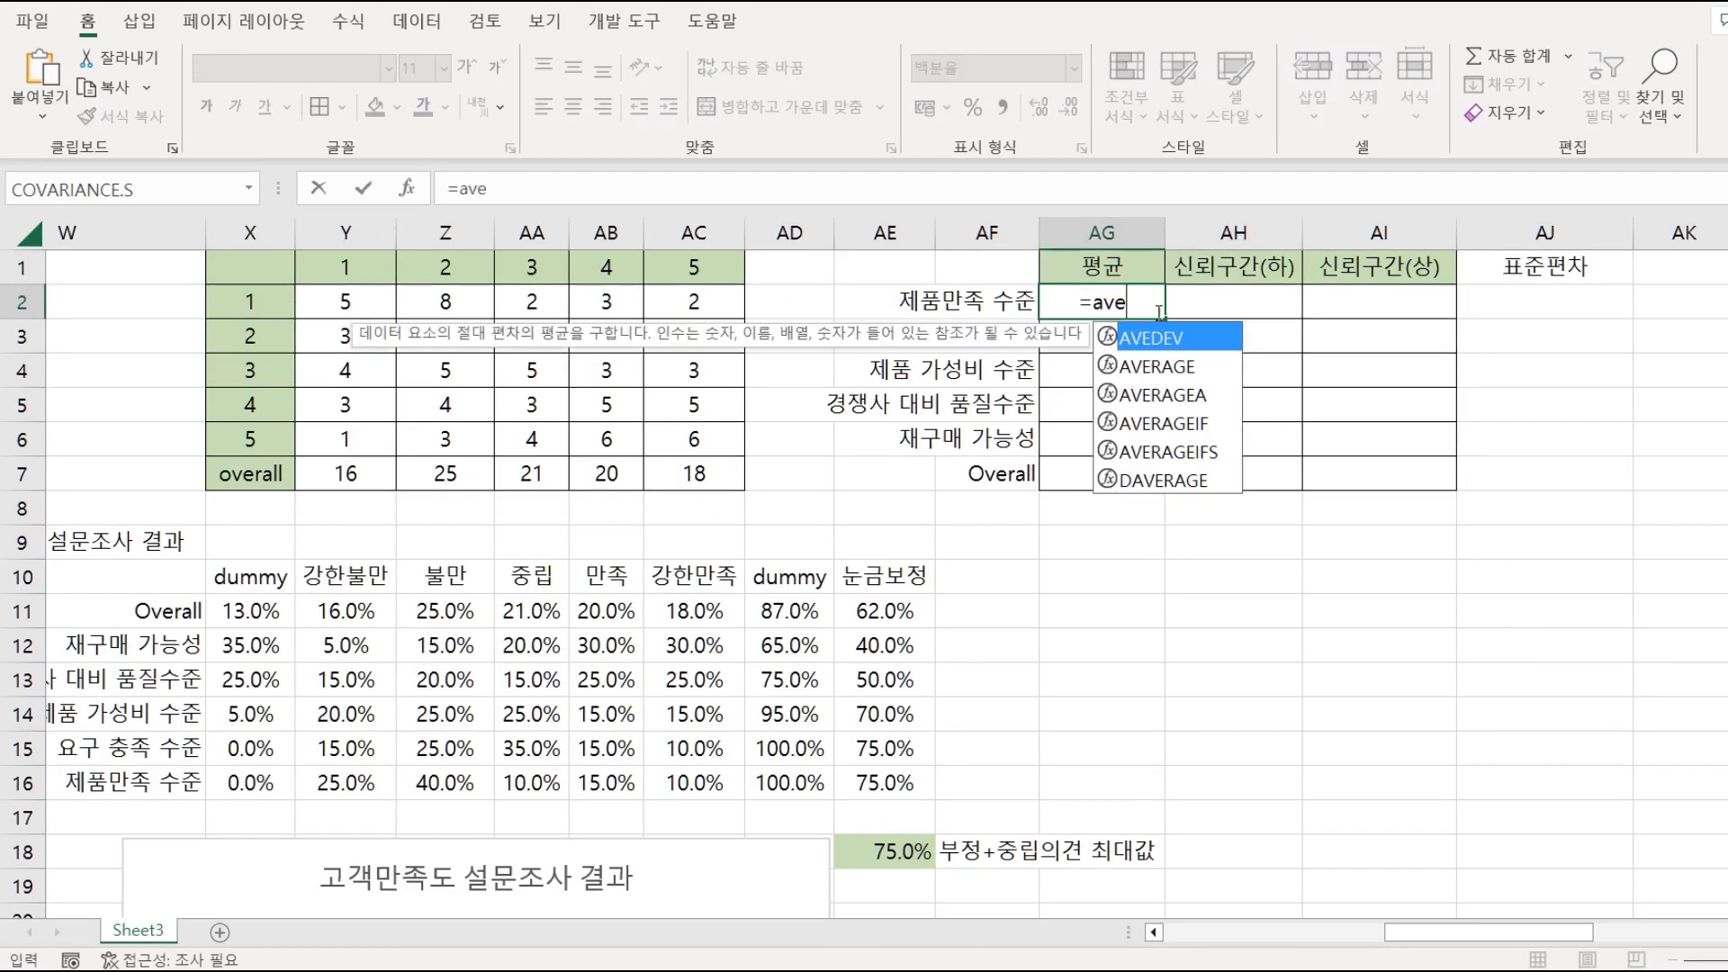
double_click(1168, 361)
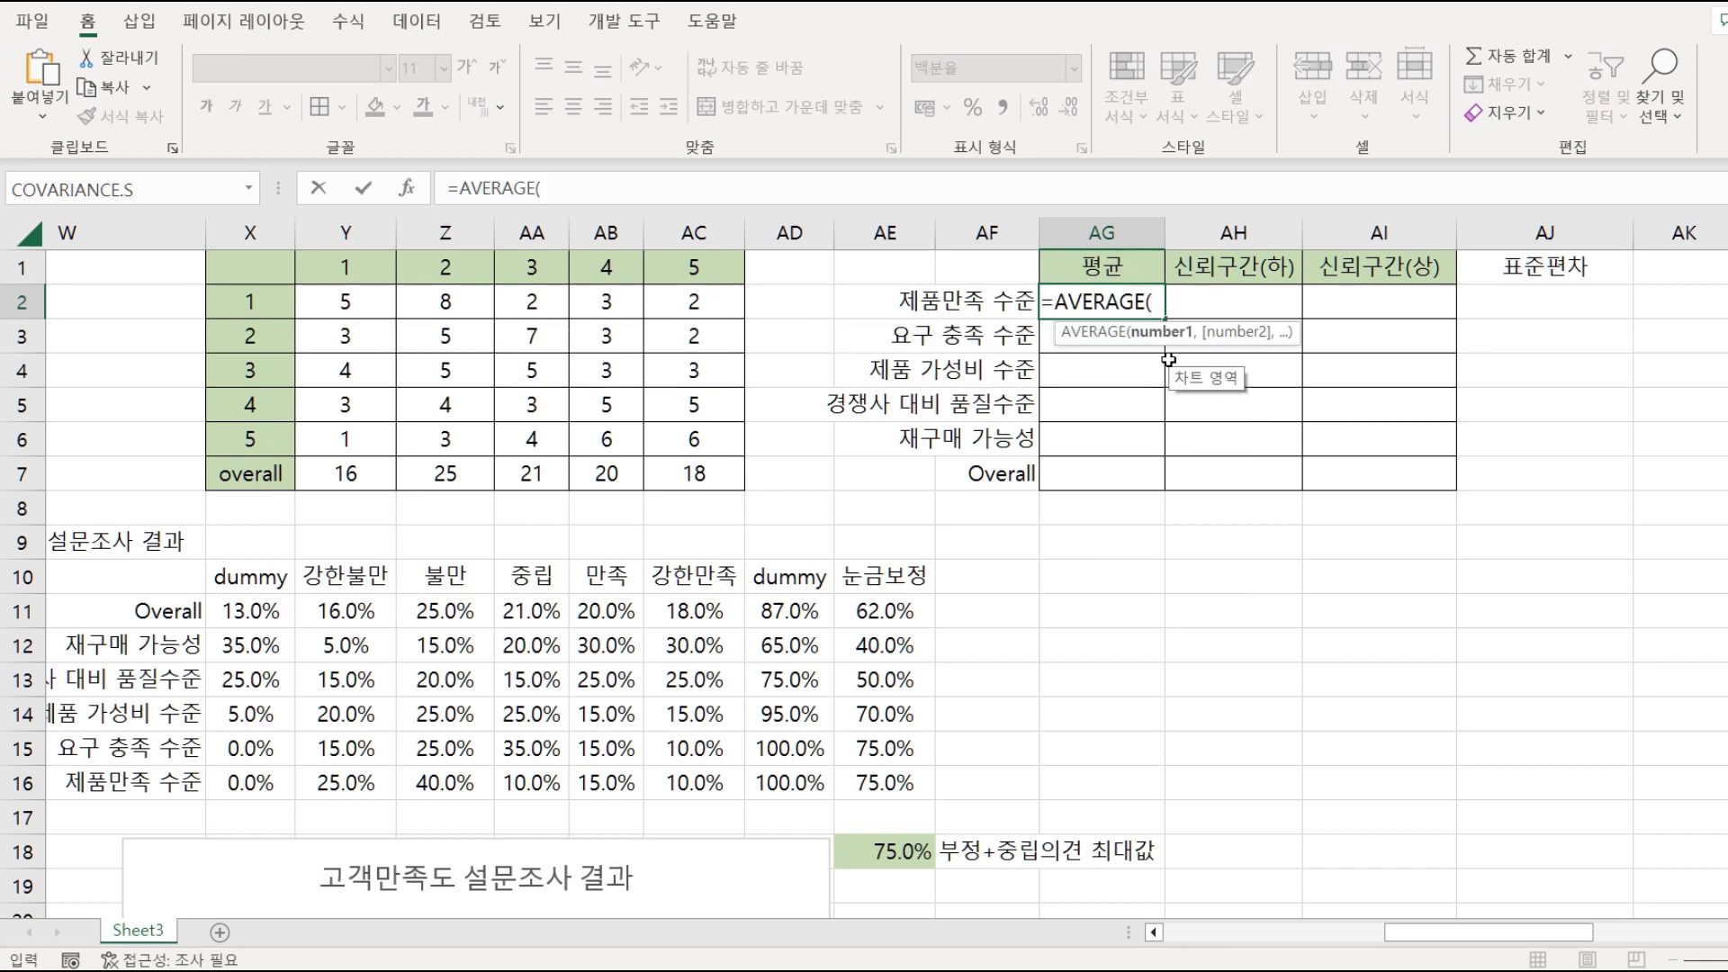
type("data1")
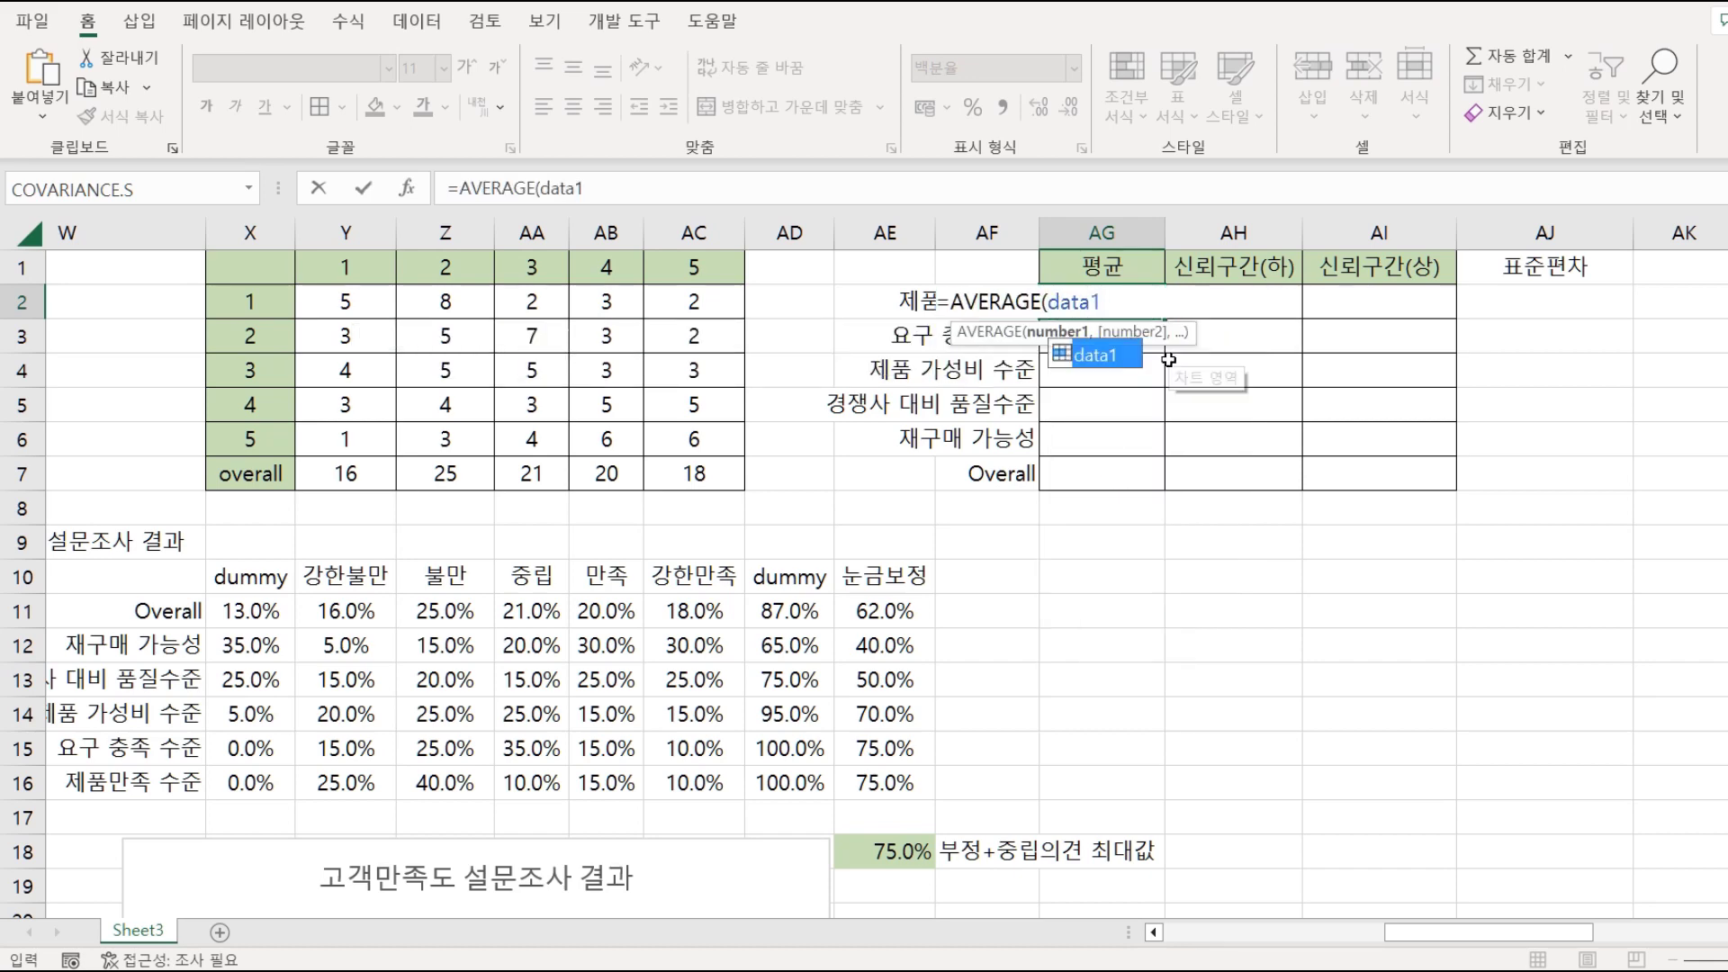
type(")/5")
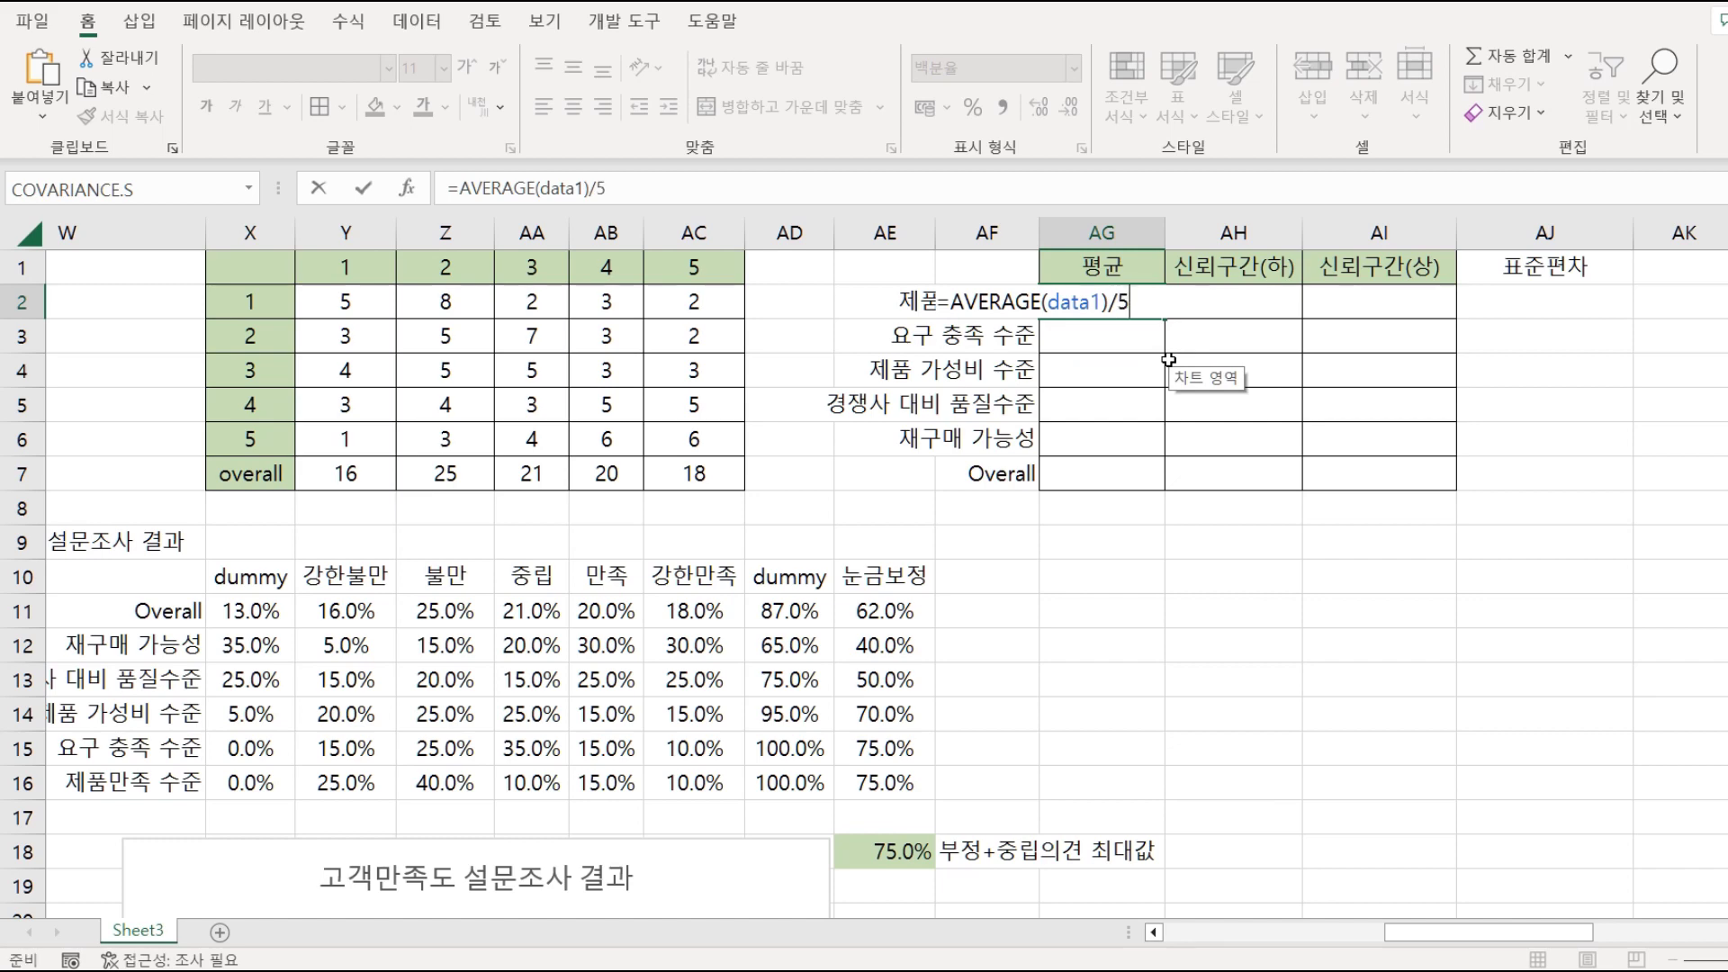
key("Return")
Calculate the 제품만족 수준 standard deviation in AJ2 with =STDEV.S(data1)/5.
left_click(1513, 294)
type("=std")
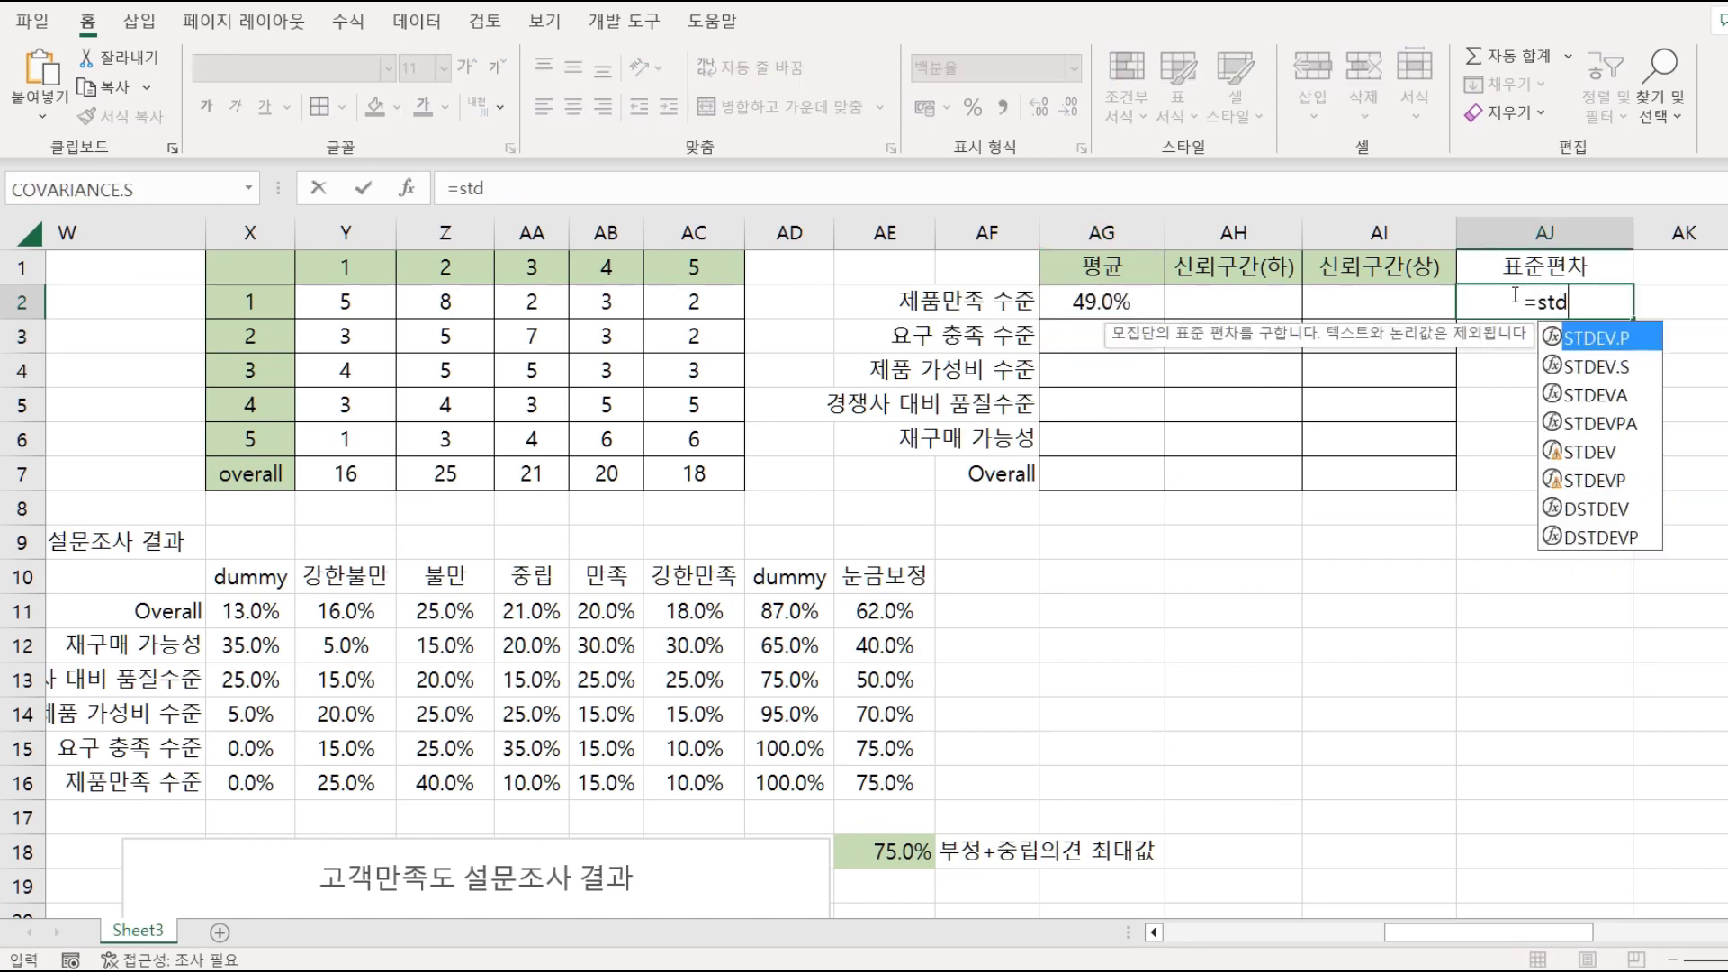
double_click(1634, 376)
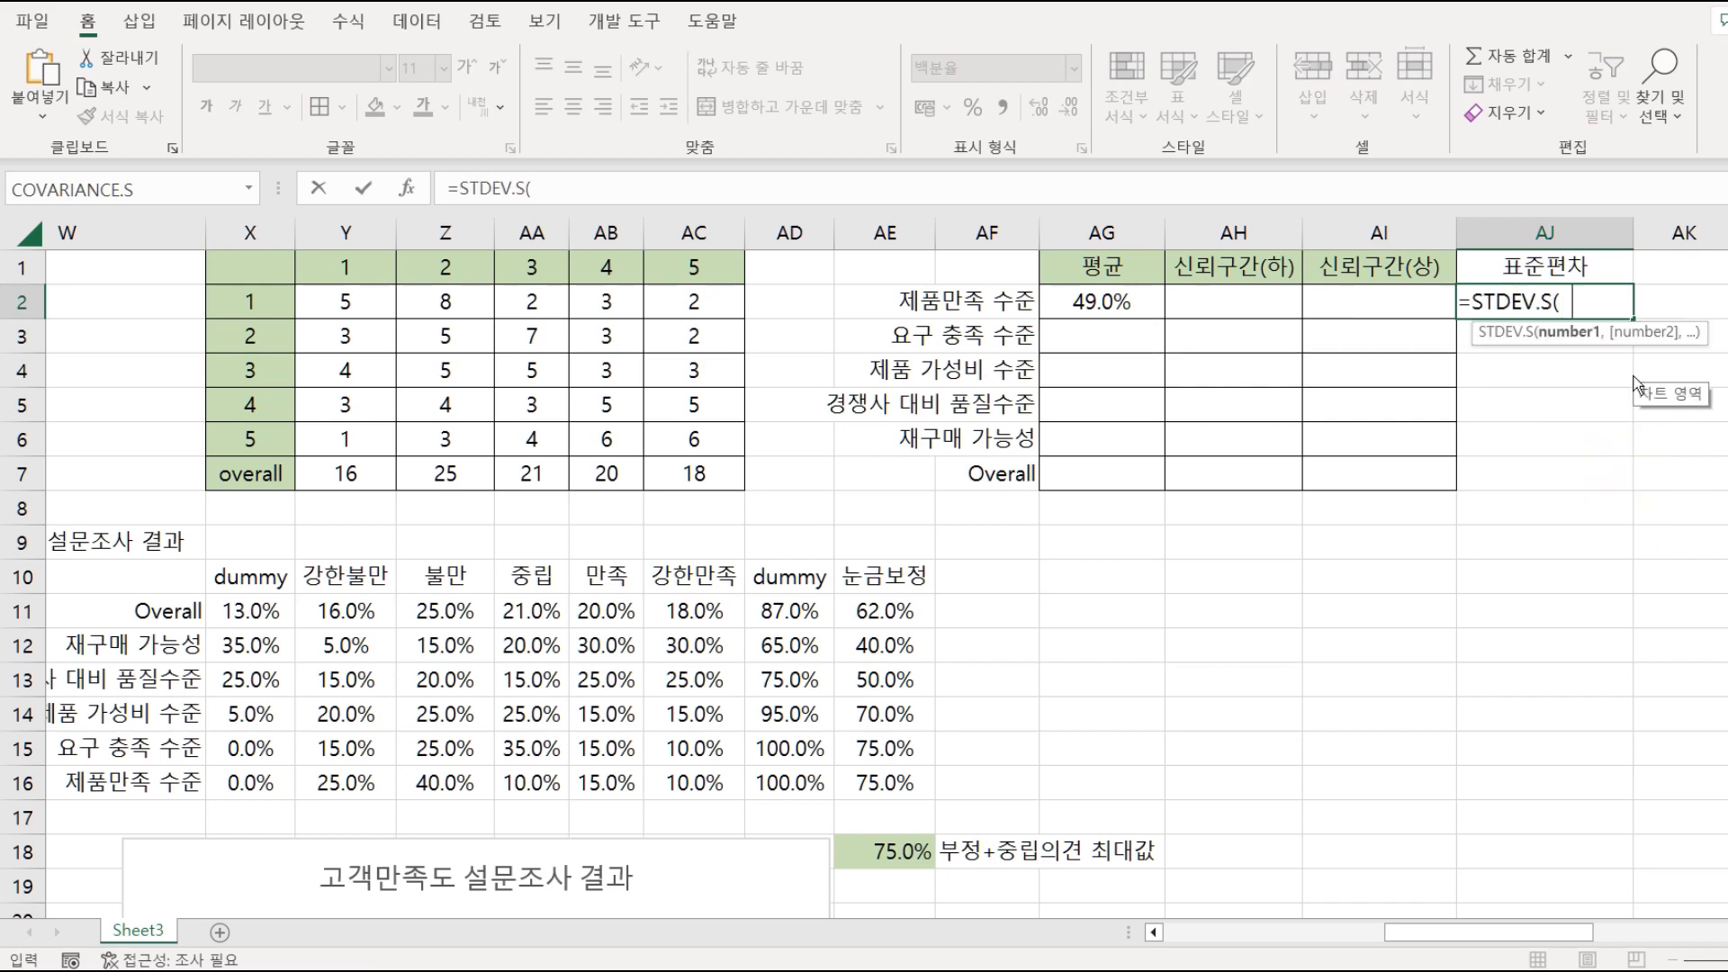
type("data1)")
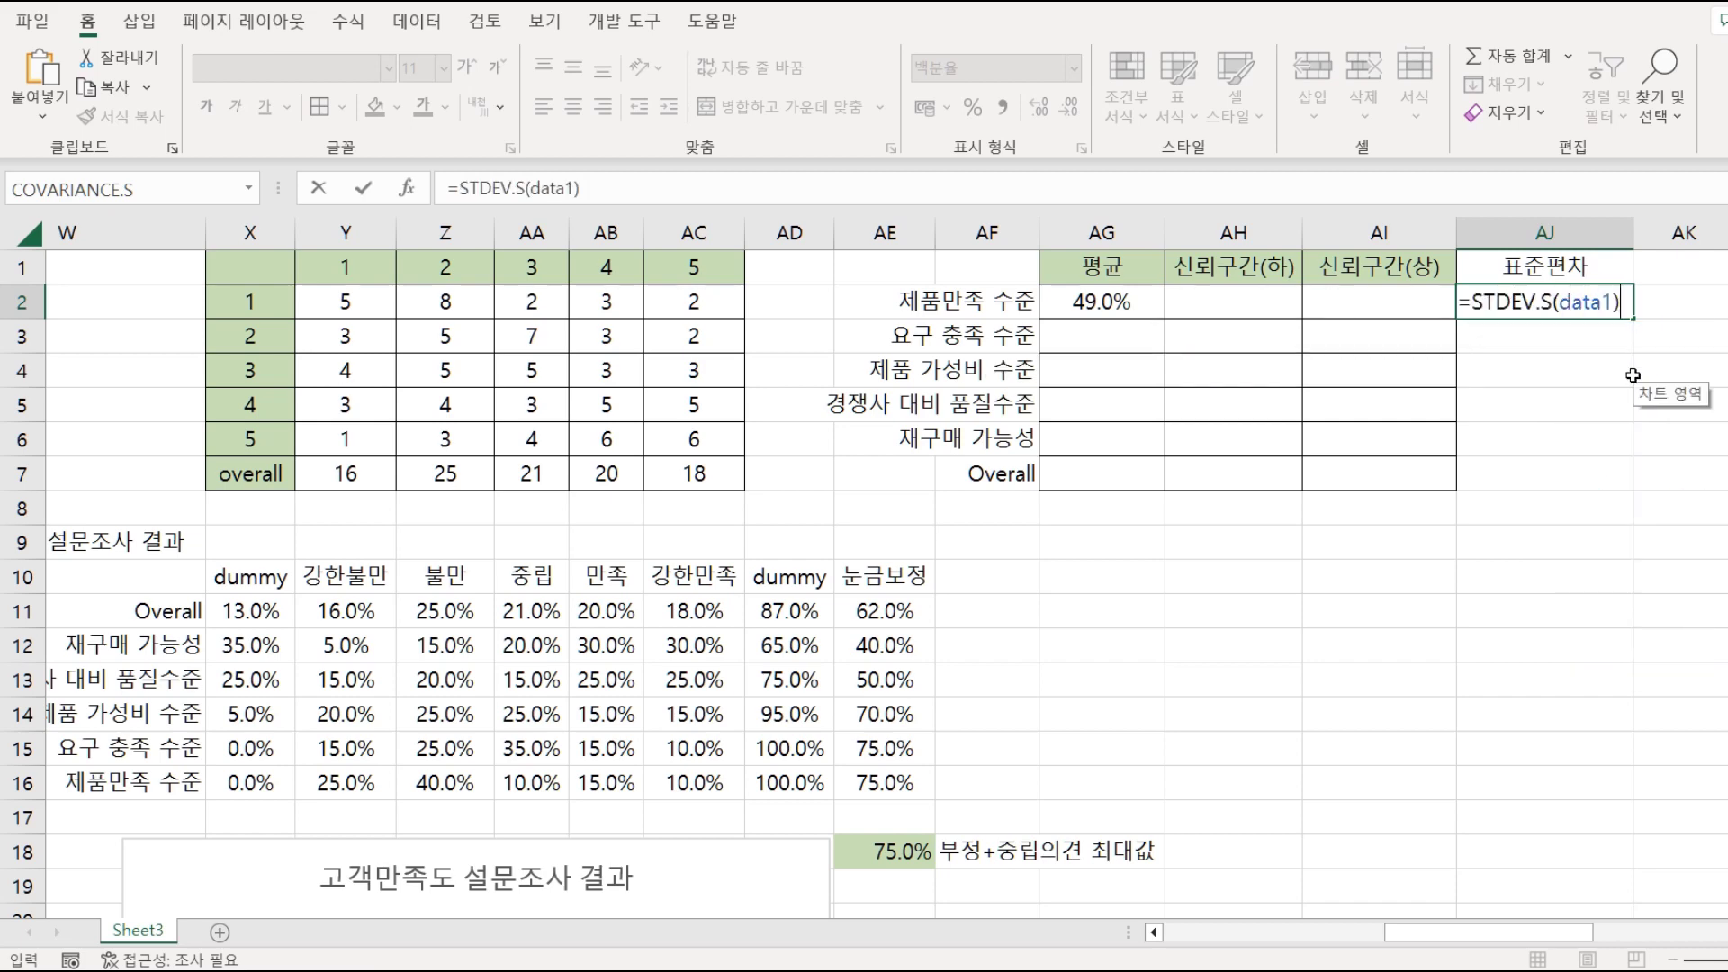
type("/5")
key("Return")
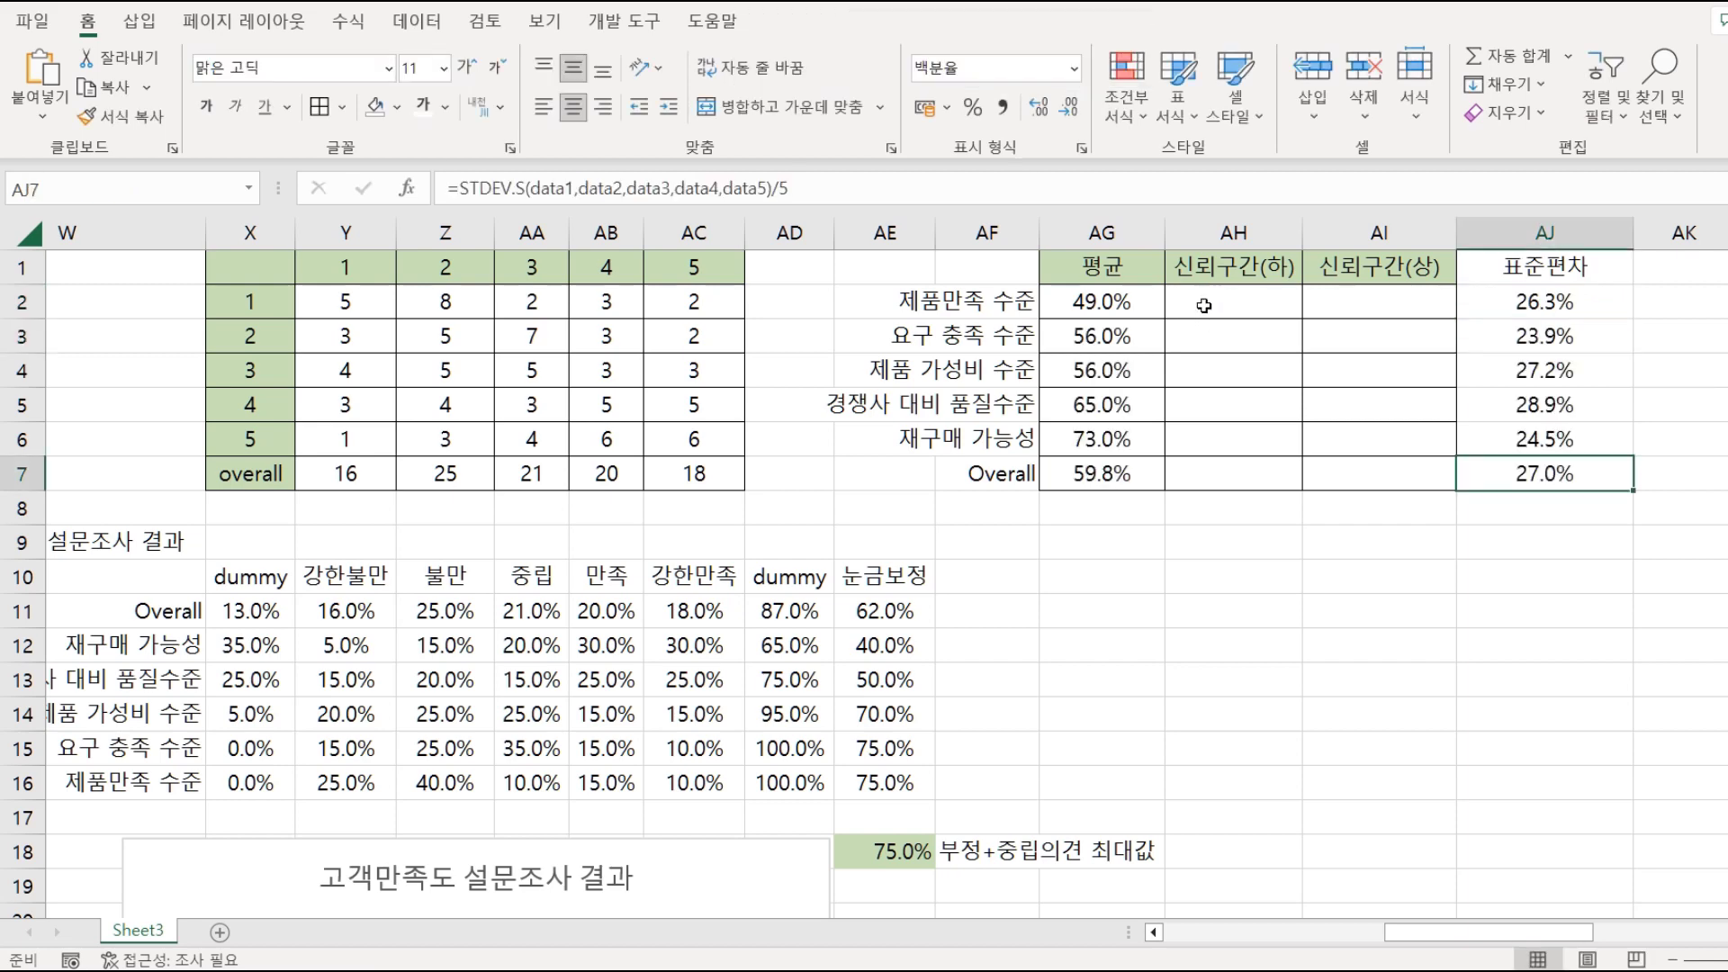
Enter the lower confidence limit formula =AG2-1.96*AJ2/SQRT(20-1) in AH2.
left_click(1205, 309)
type("=")
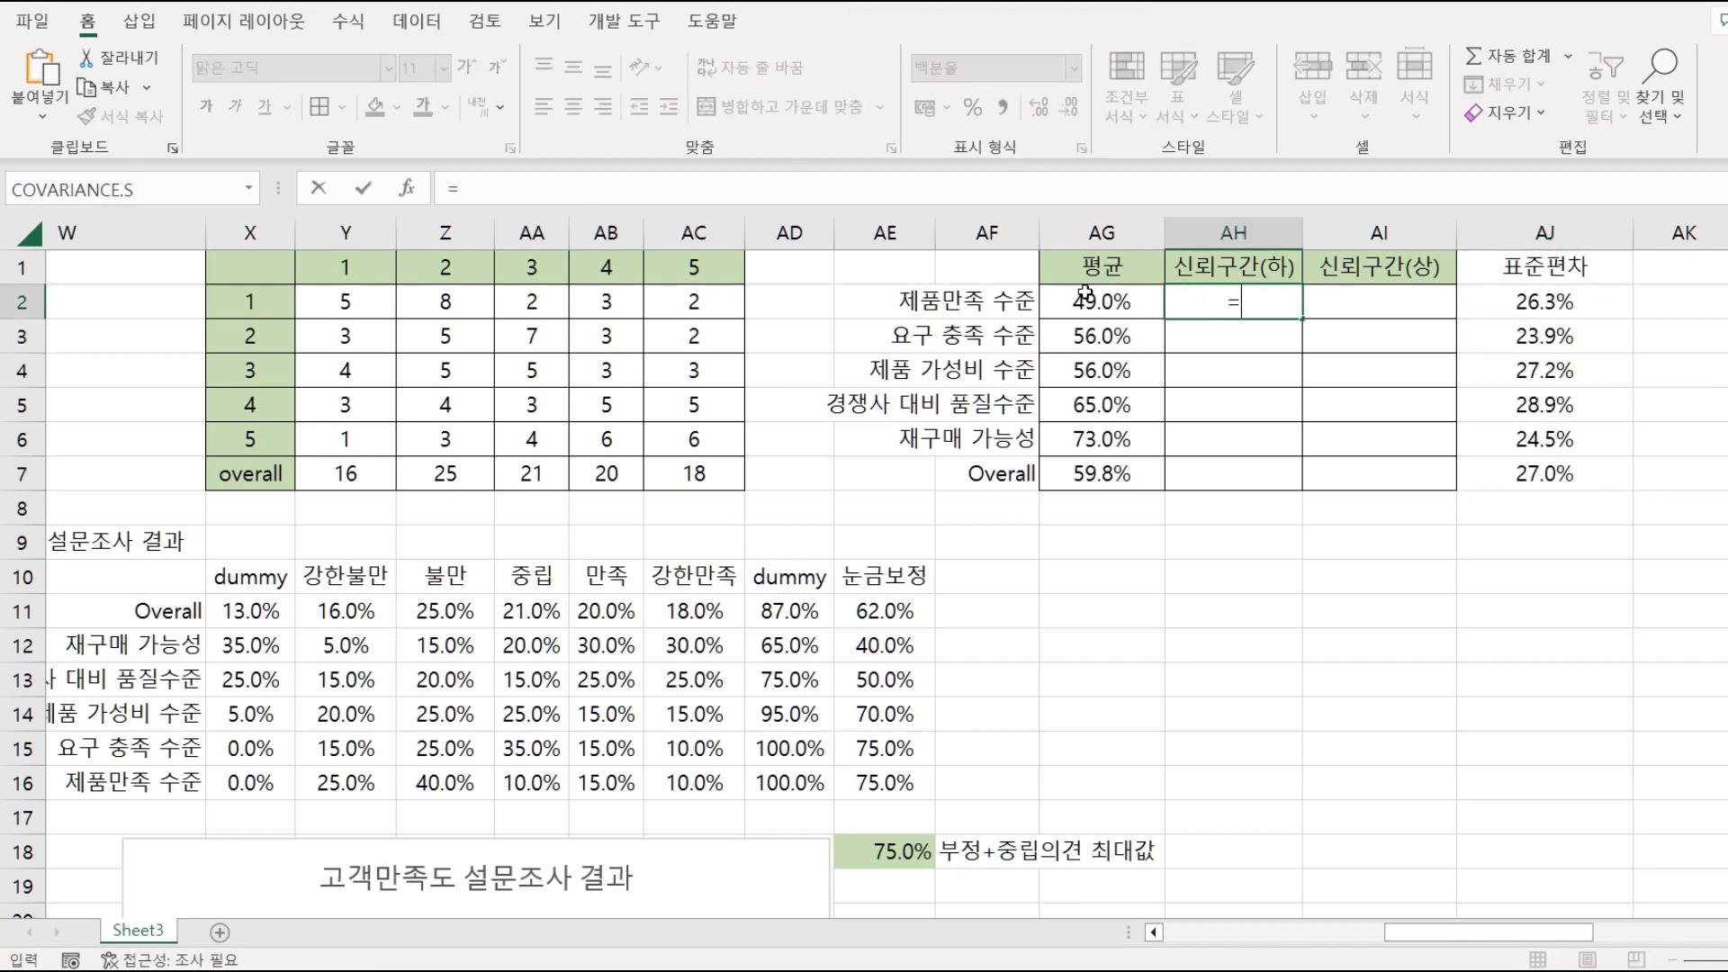
left_click(1089, 302)
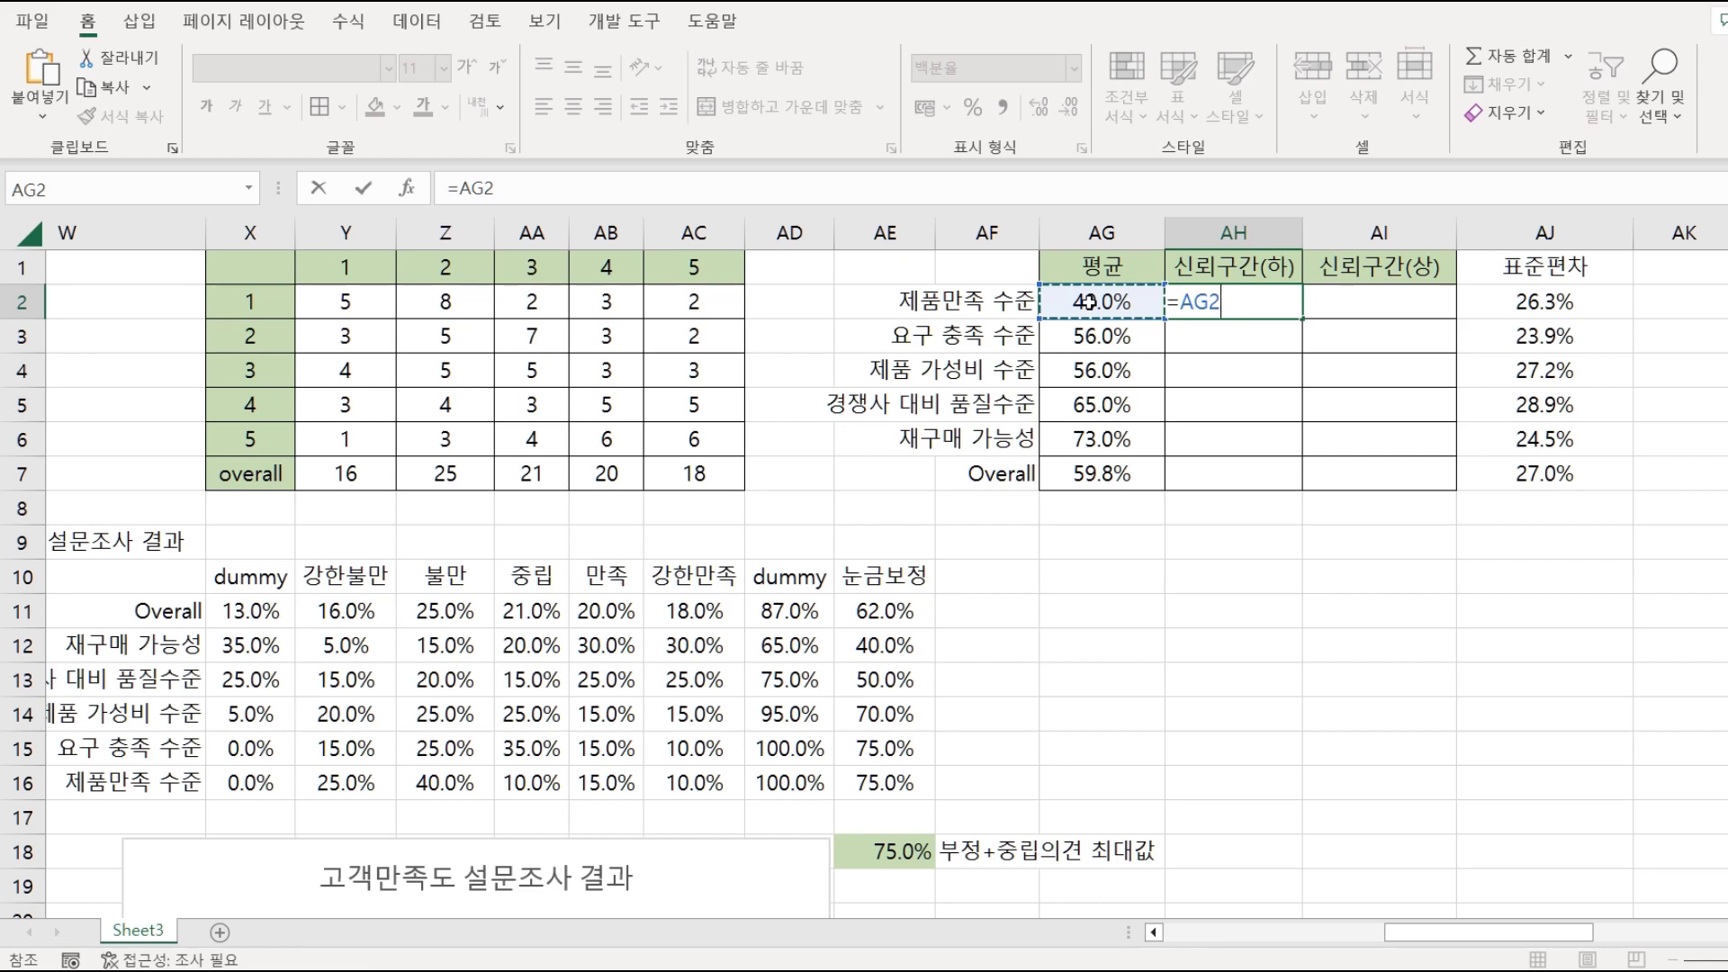
type("-1.96*AJ2/SQRT(20-1)")
key("Return")
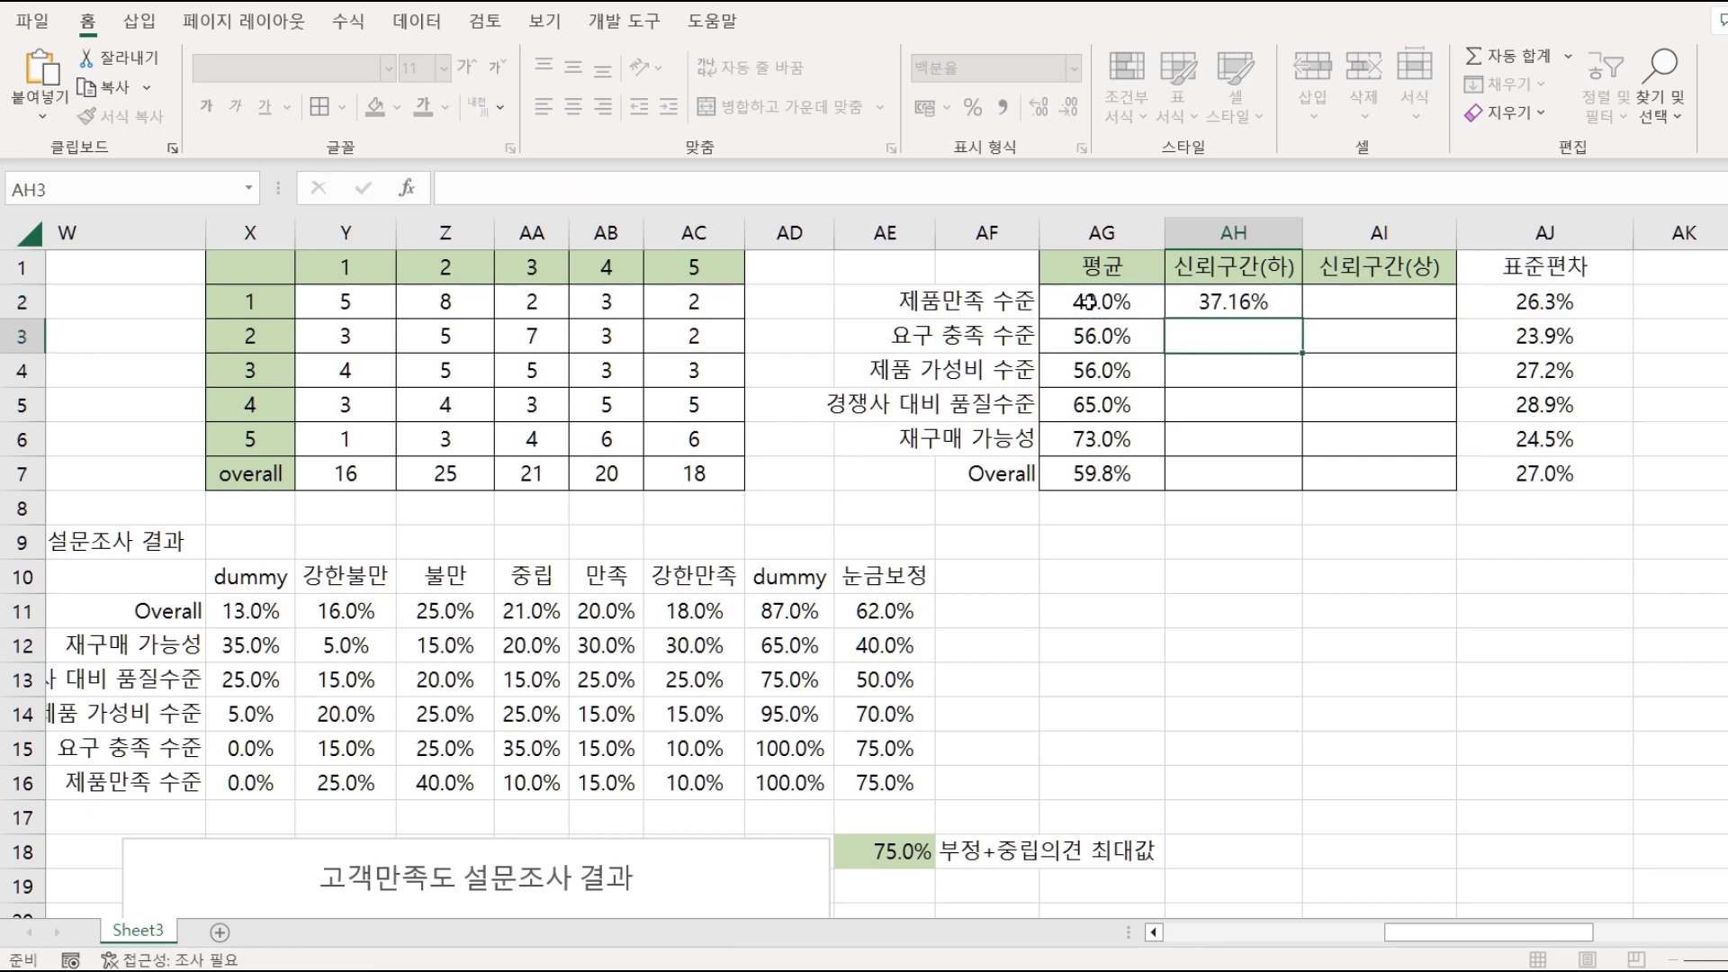
Enter the upper confidence limit formula =AG2+1.96*AJ2/SQRT(20-1) in AI2 and copy both limit formulas down to row 7.
left_click(1402, 303)
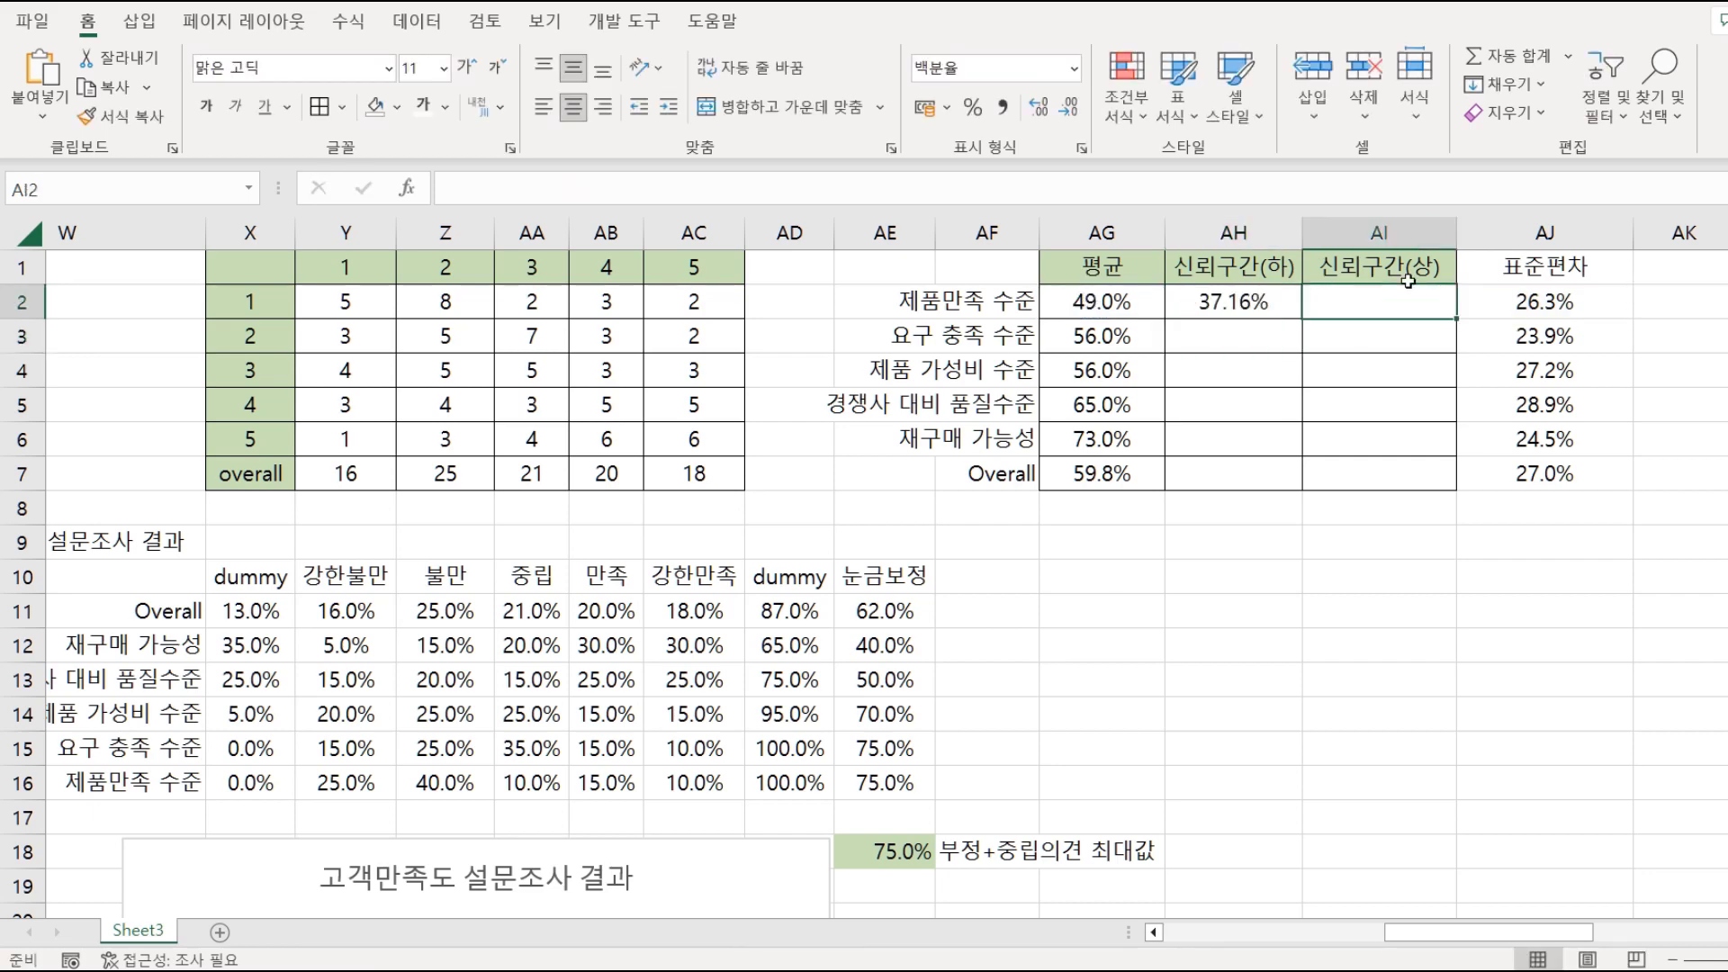
type("=")
left_click(1105, 301)
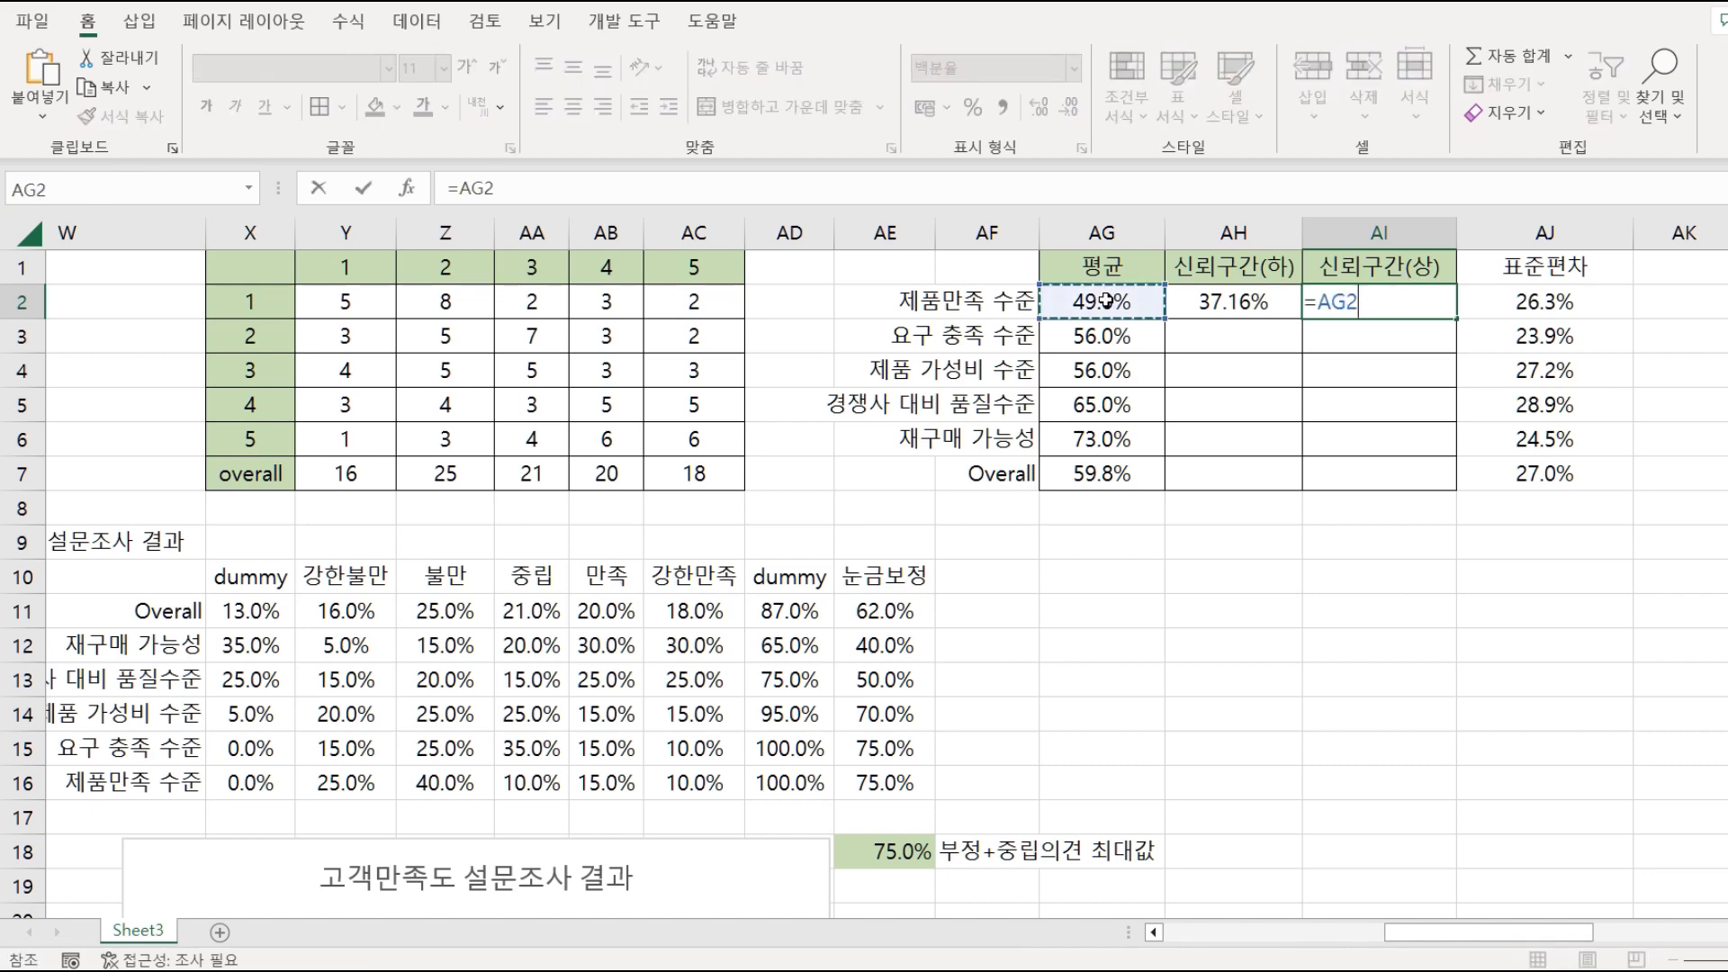
type("+1.96*AJ2/SQRT(20-1)")
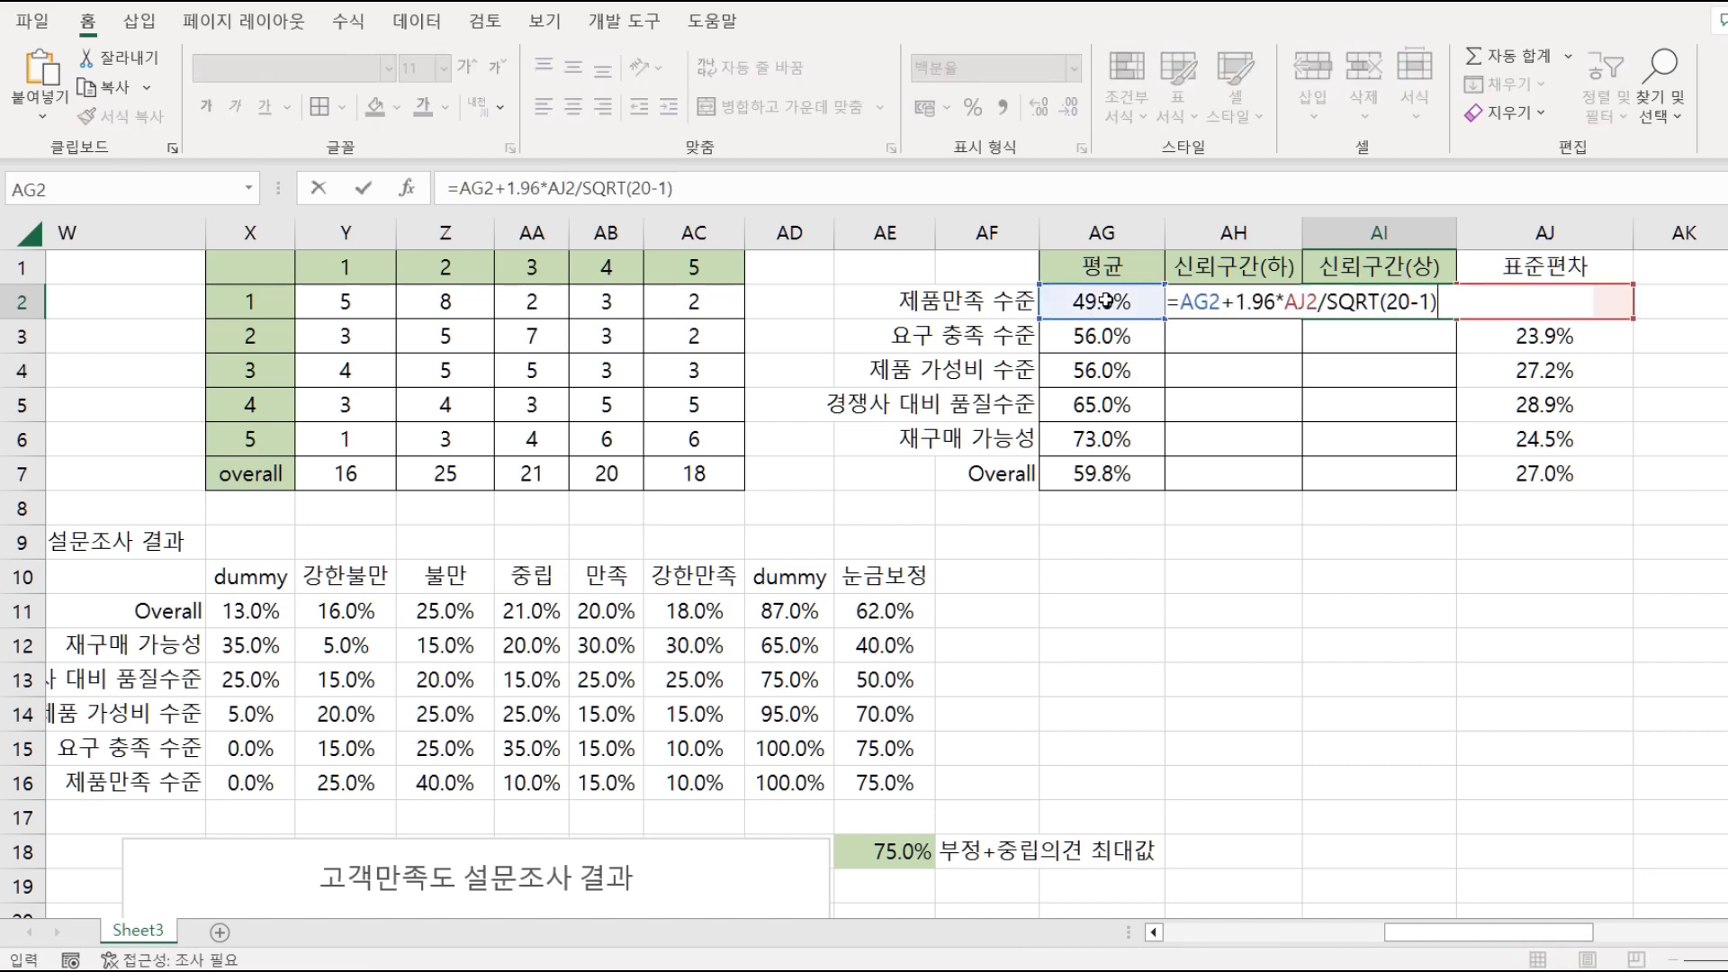
key("Return")
left_click_drag(1247, 299, 1455, 505)
Highlight the Overall average and confidence limits in AG7:AI7 with a yellow fill.
left_click_drag(1119, 473, 1383, 470)
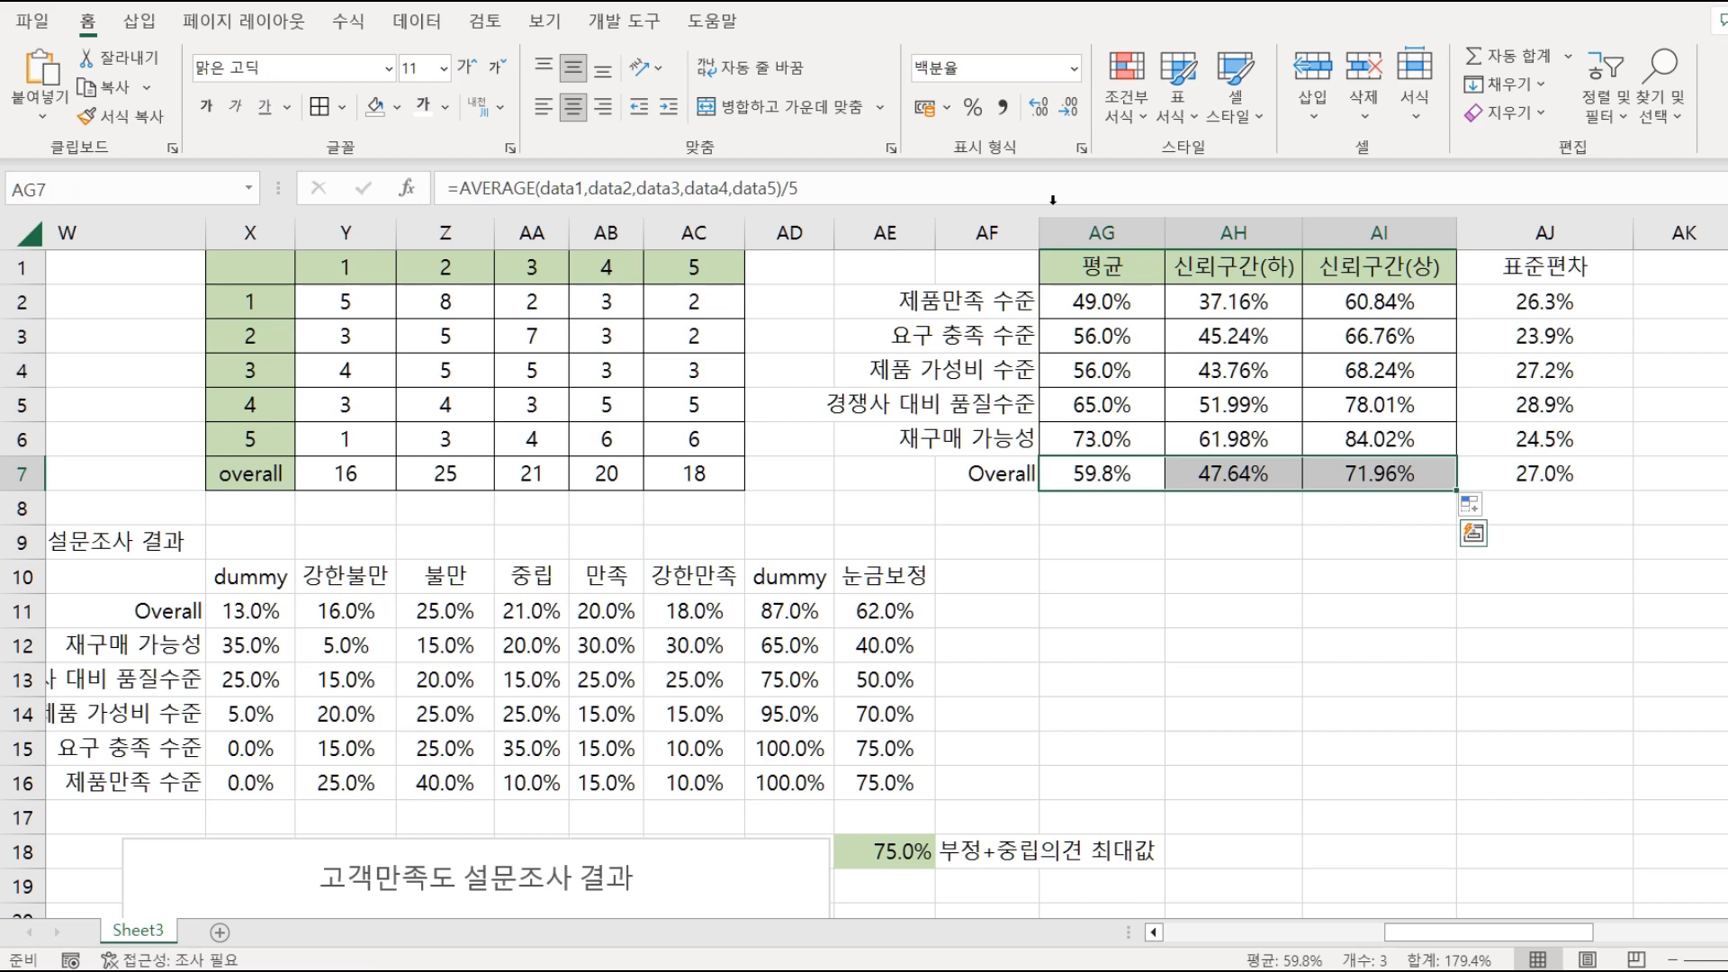
left_click(397, 119)
left_click(434, 336)
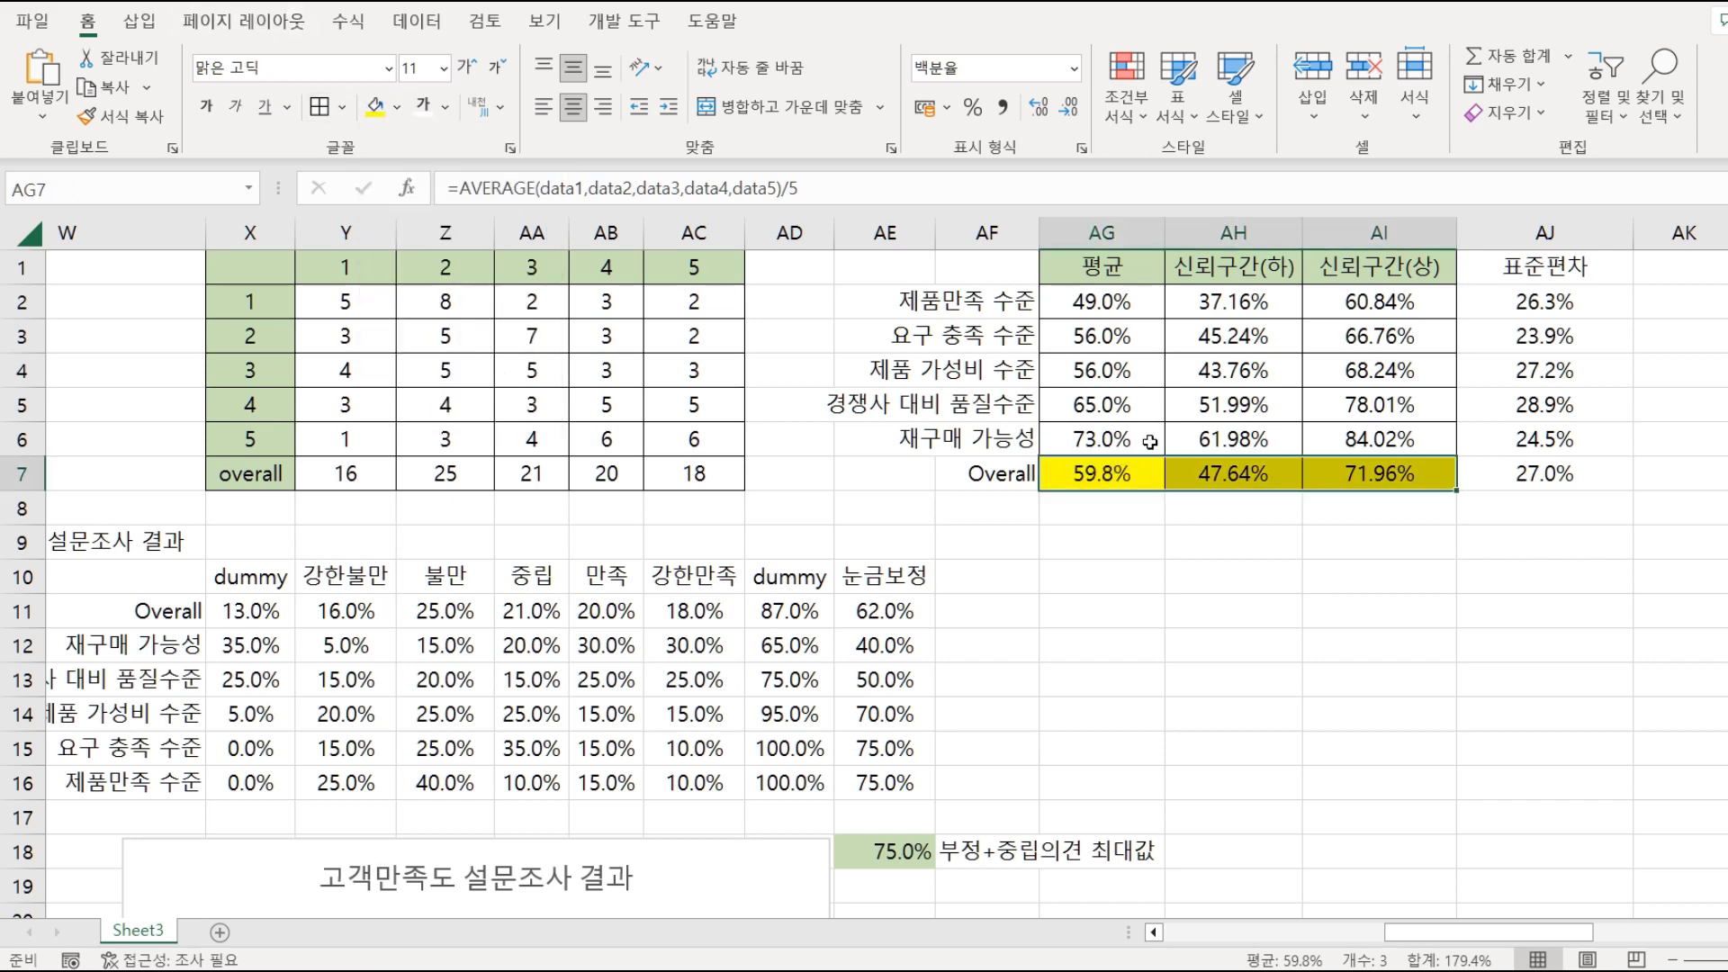
left_click(1092, 513)
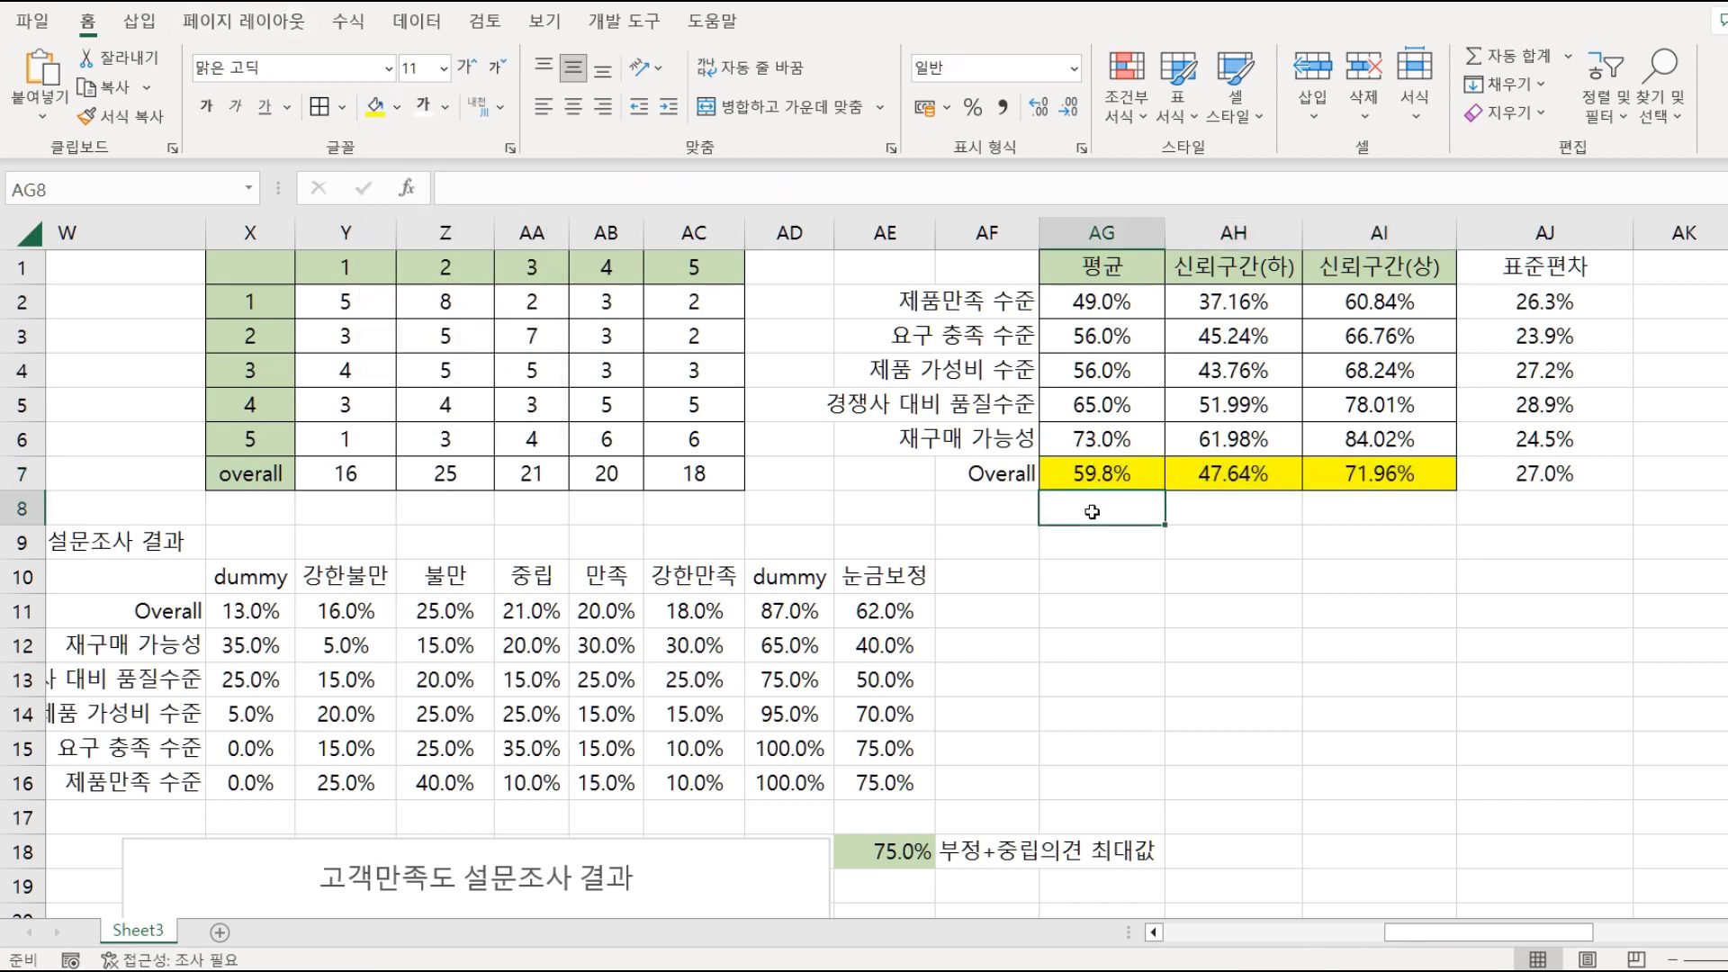